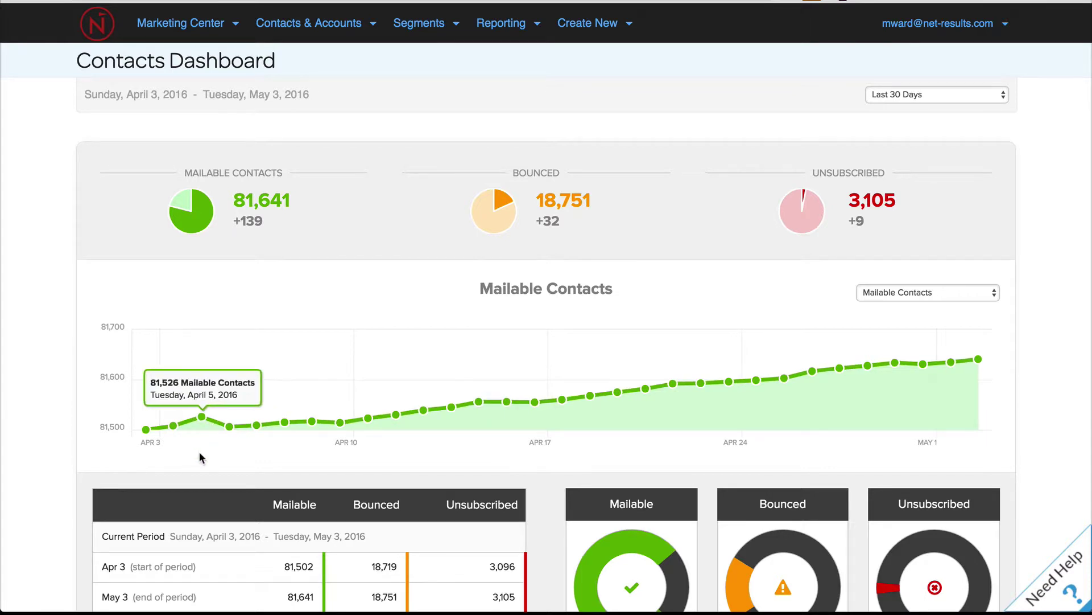
Step: Review the Contacts Dashboard's period comparison and return to The Pulse to look through its summary sections
scroll(199, 453, "down", 3)
scroll(200, 457, "down", 3)
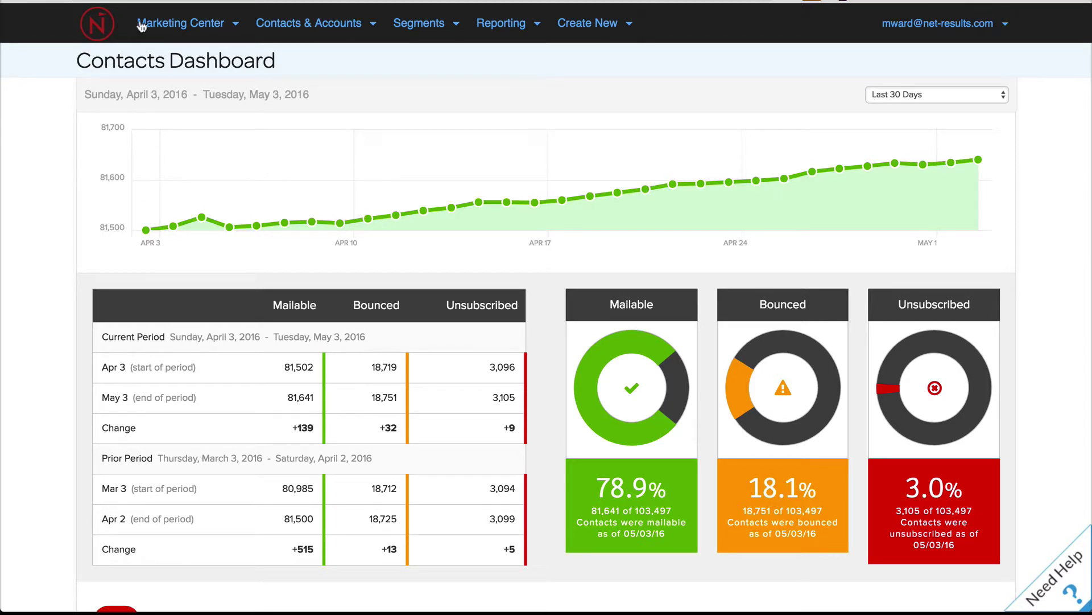
left_click(131, 2)
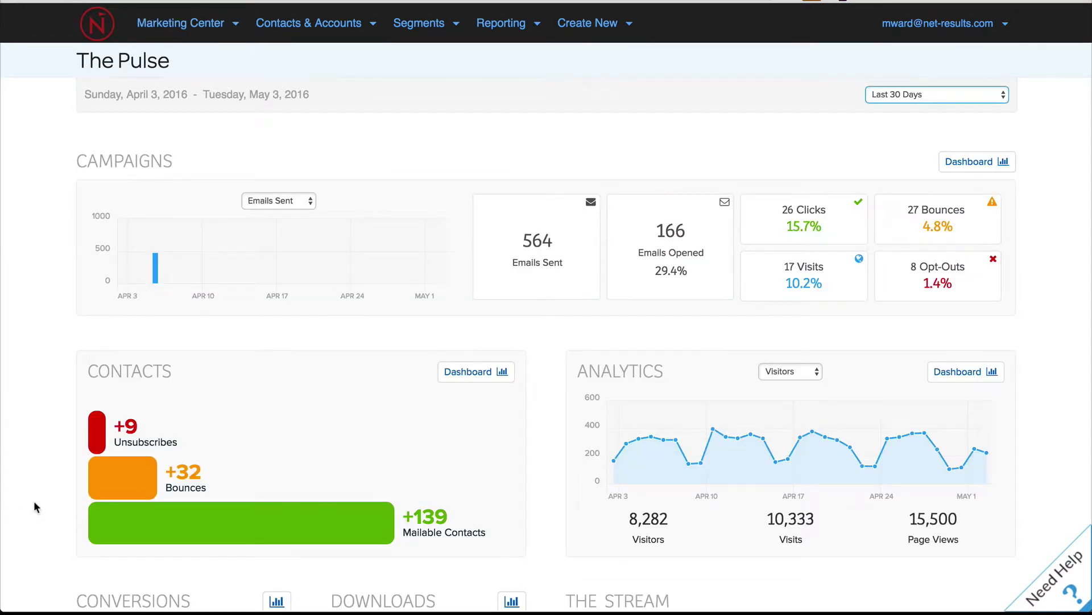
scroll(35, 506, "down", 5)
scroll(36, 505, "down", 5)
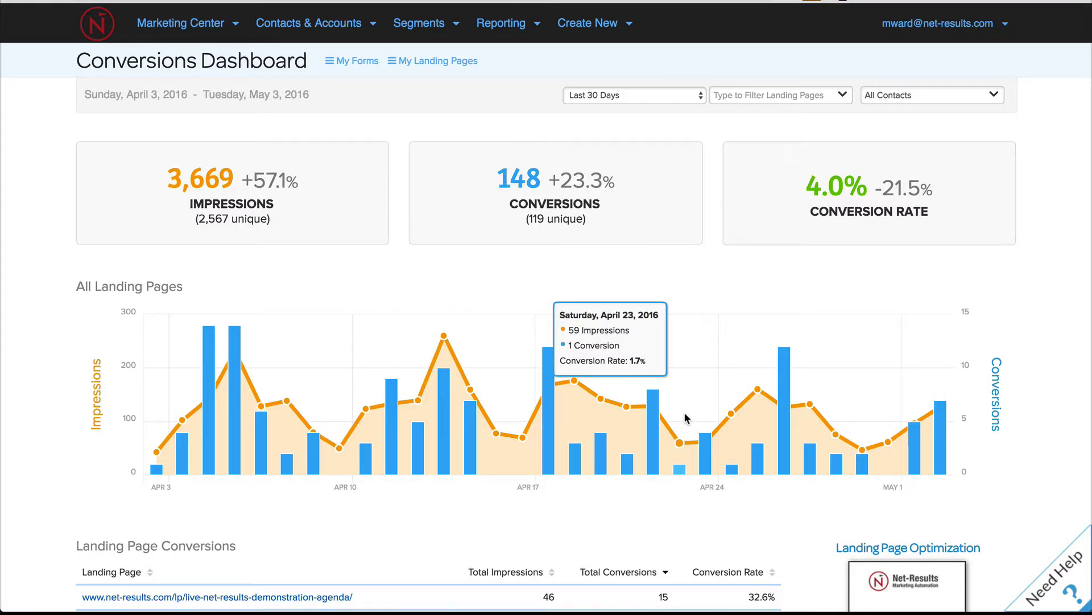
Step: From the Landing Page Conversions list, open the report for the free-trial page and the details of a contact who converted
scroll(71, 468, "down", 2)
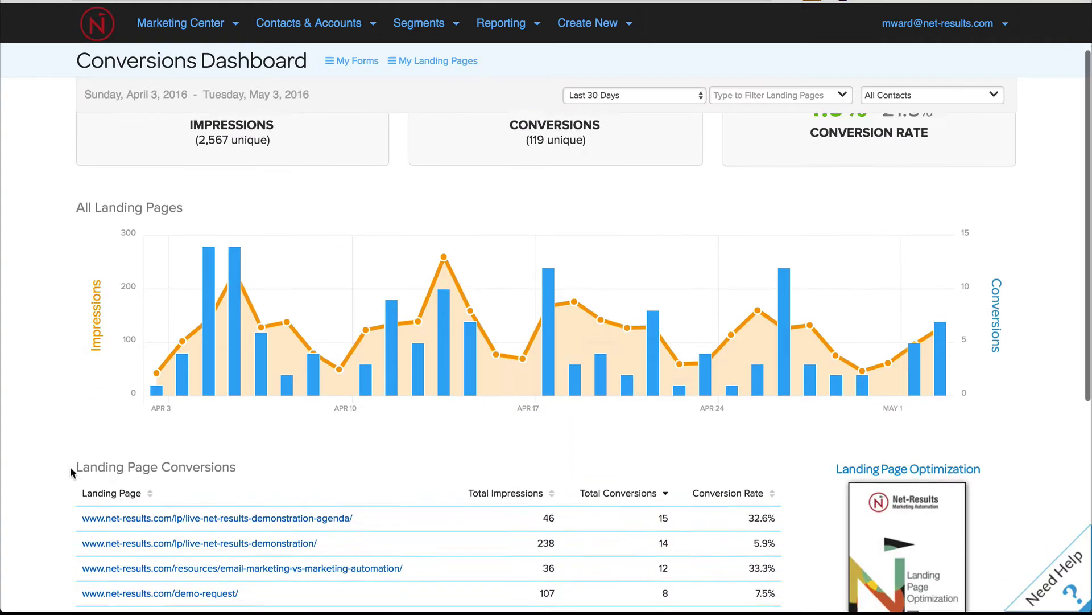
scroll(71, 468, "down", 5)
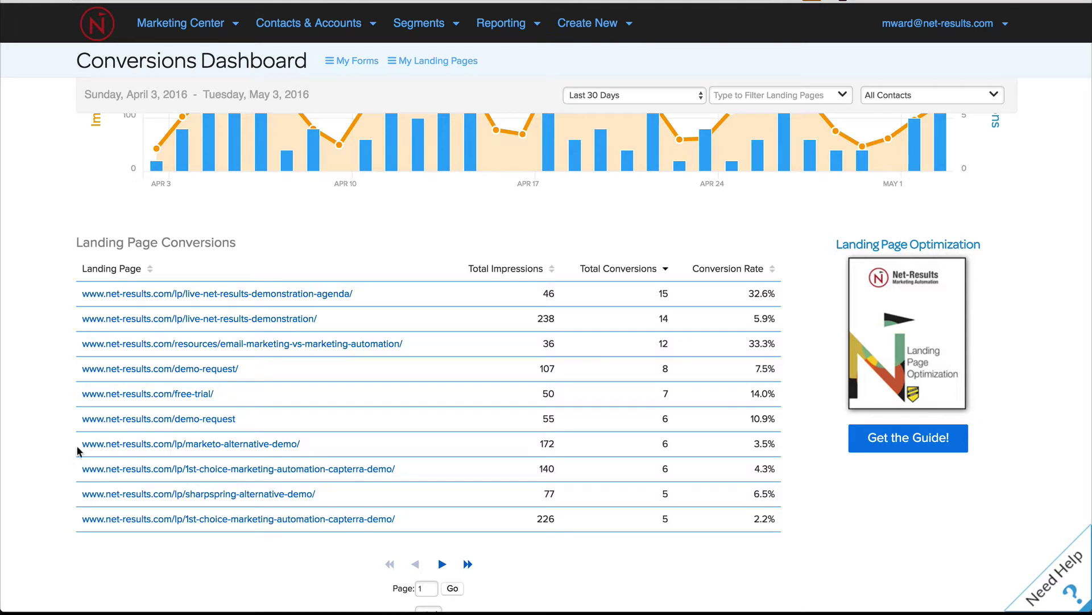
left_click(131, 395)
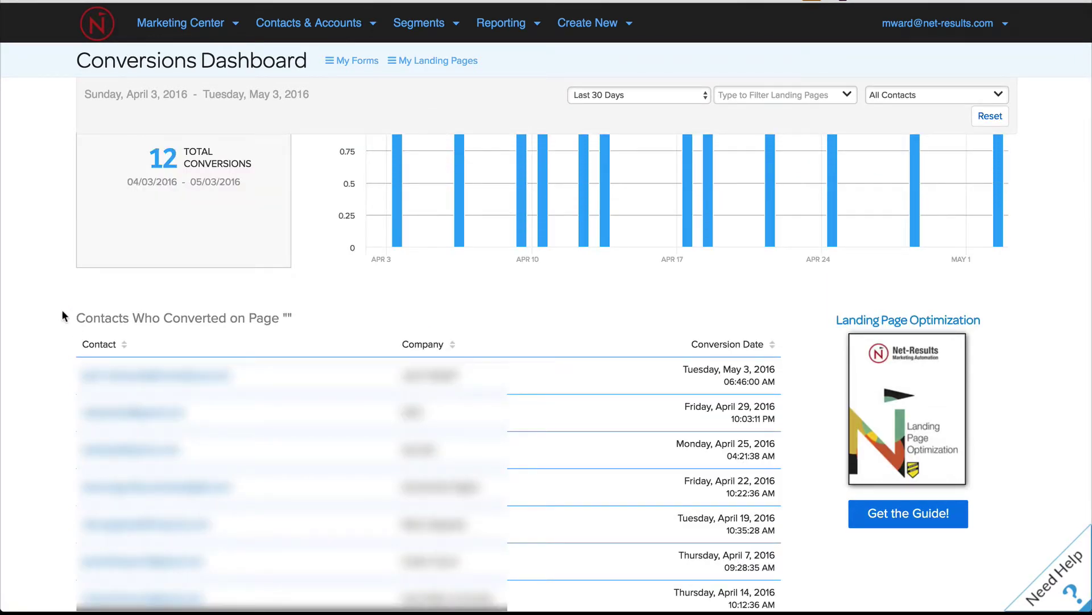
scroll(59, 303, "up", 3)
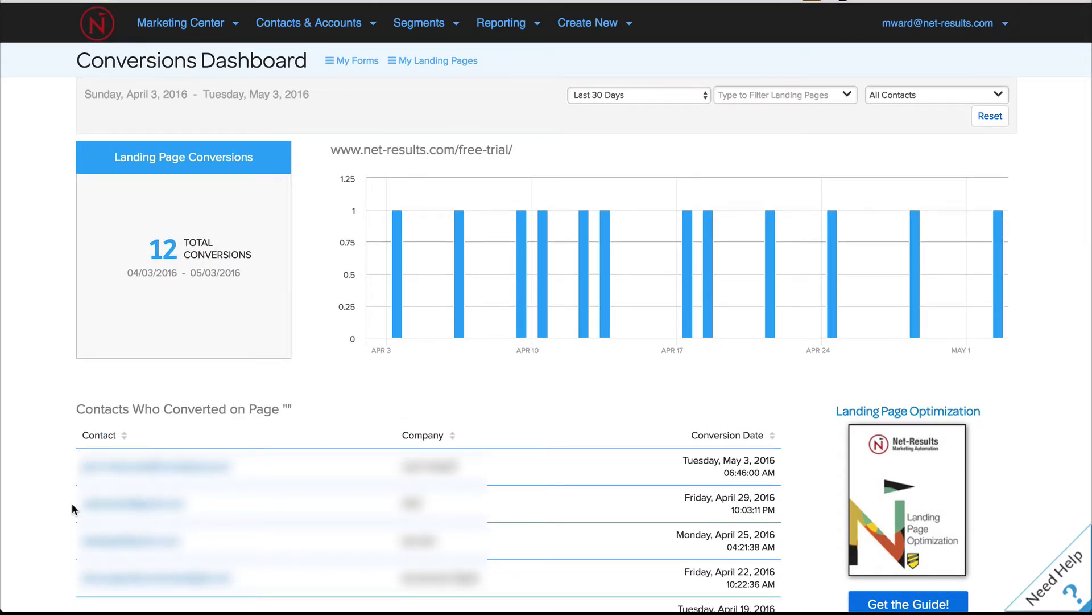
left_click(131, 507)
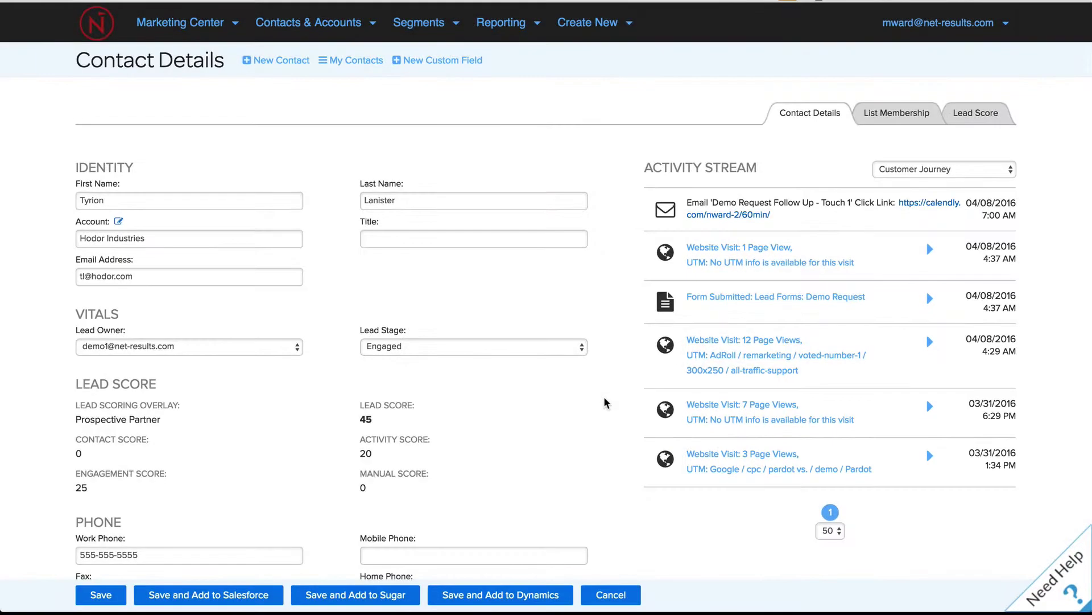
Step: Examine the details of the earliest 3-page website visit and the Demo Request form submission in the contact's activity stream, collapsing each again
left_click(697, 457)
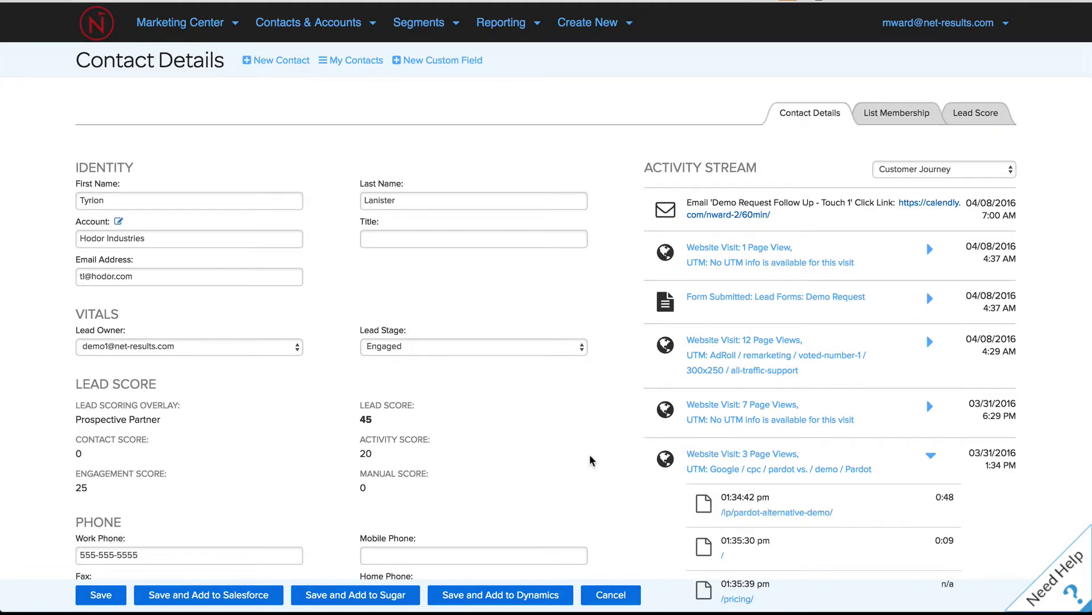
scroll(588, 455, "down", 3)
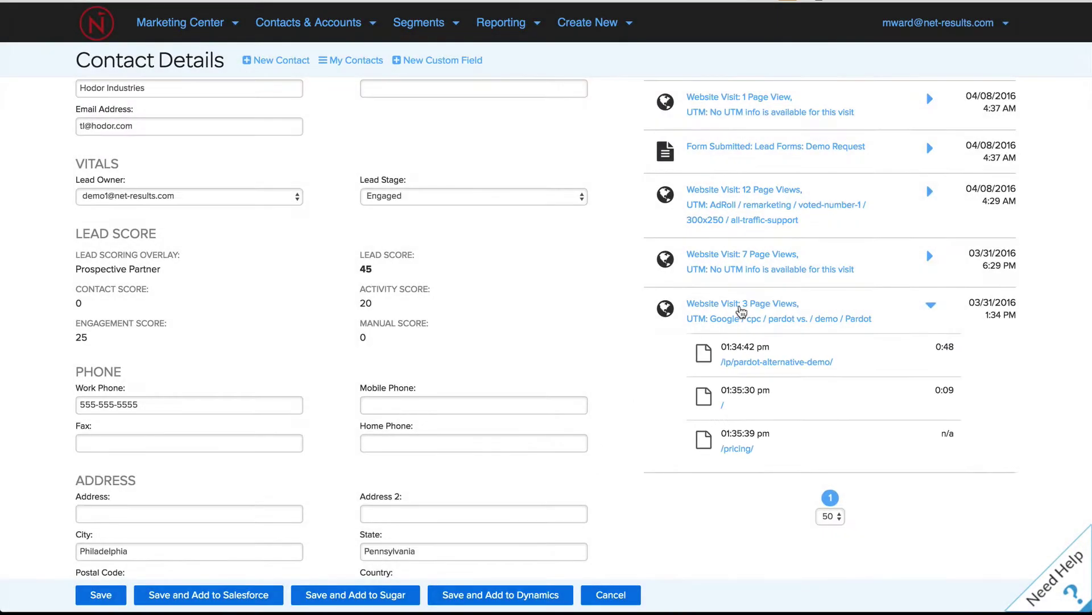
left_click(763, 304)
scroll(603, 247, "up", 3)
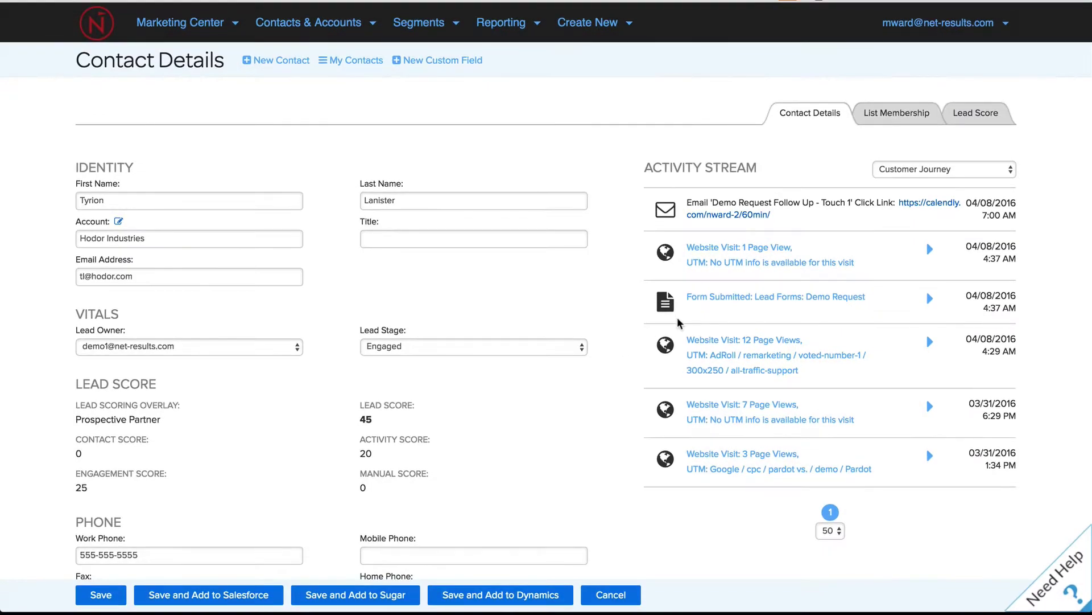
left_click(713, 303)
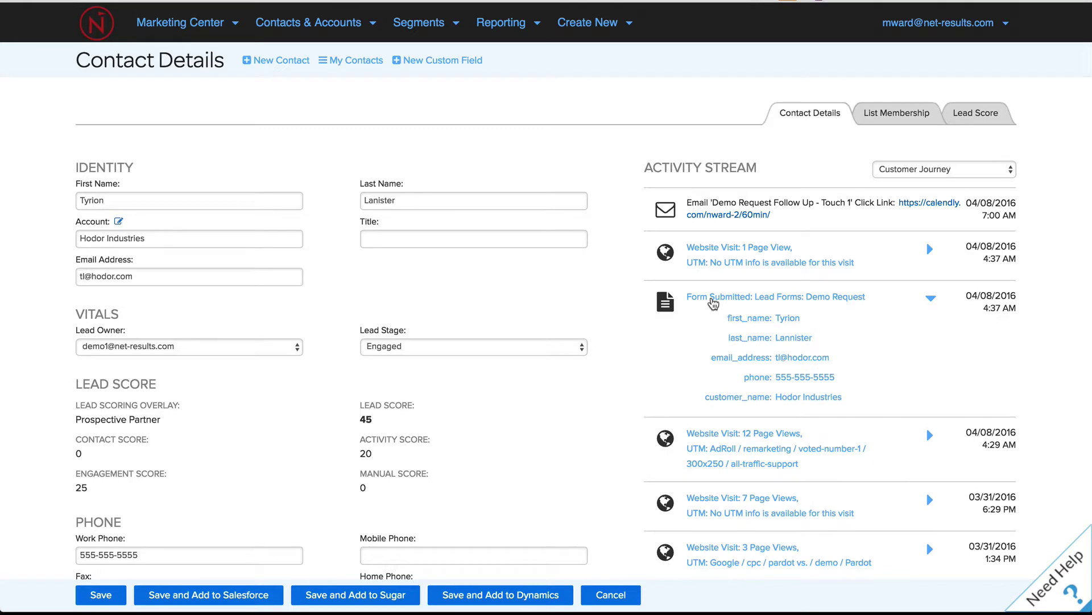
left_click(739, 301)
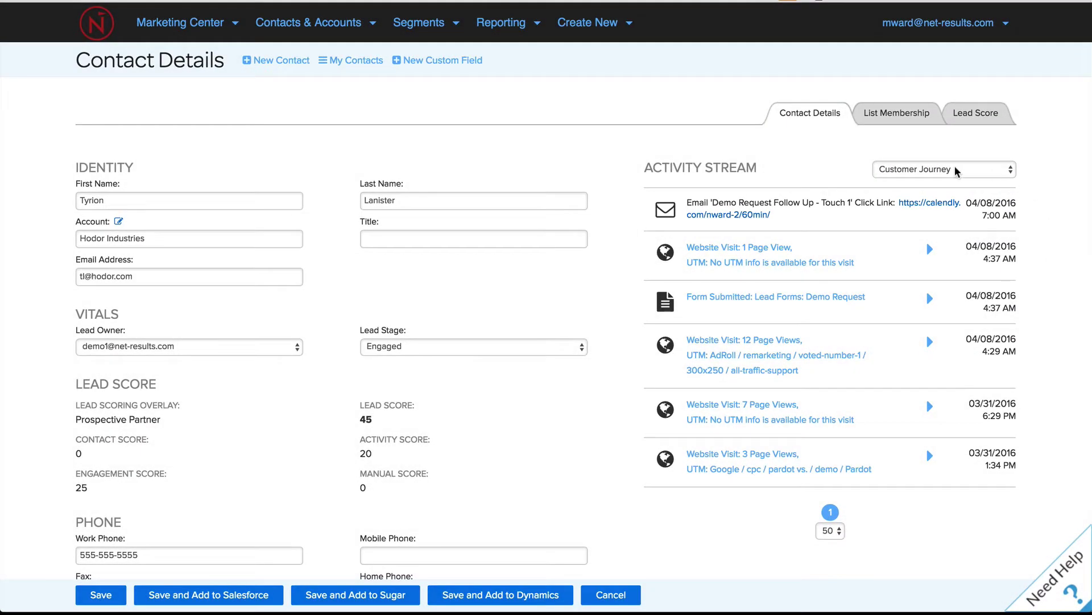
Step: Filter the contact's activity stream to All Activities and examine the list, lead stage, lead owner and CRM upload entries
left_click(957, 169)
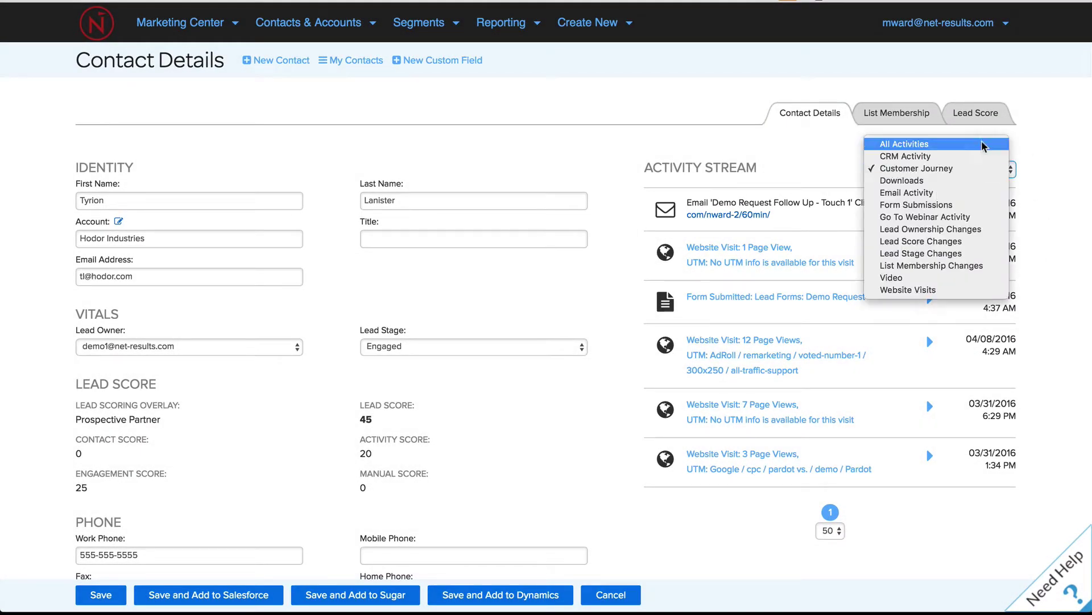
left_click(944, 145)
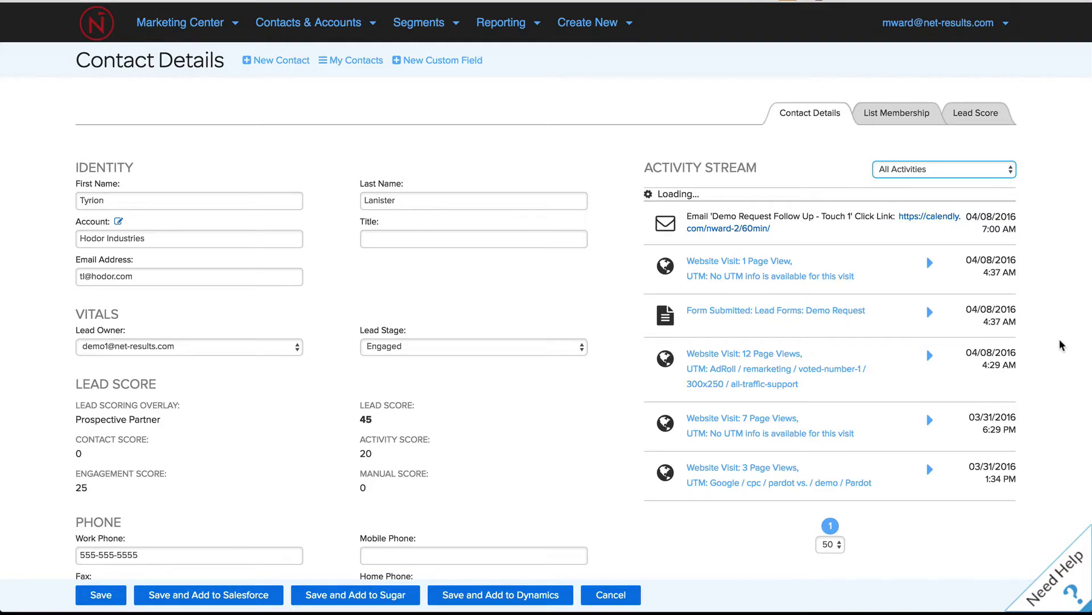
scroll(1059, 338, "down", 15)
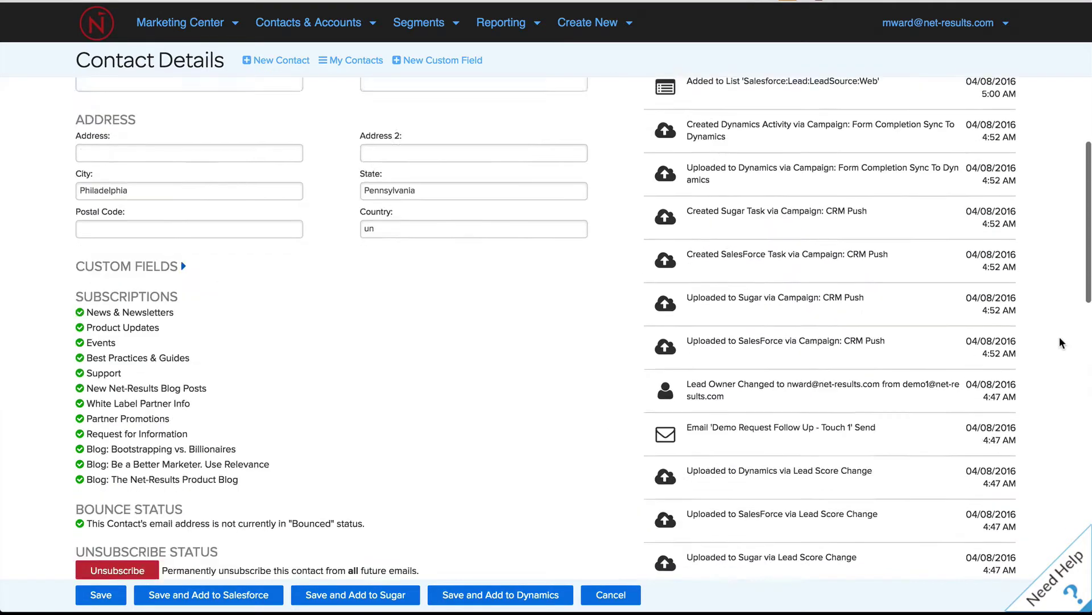
scroll(1059, 341, "down", 4)
scroll(1059, 341, "up", 2)
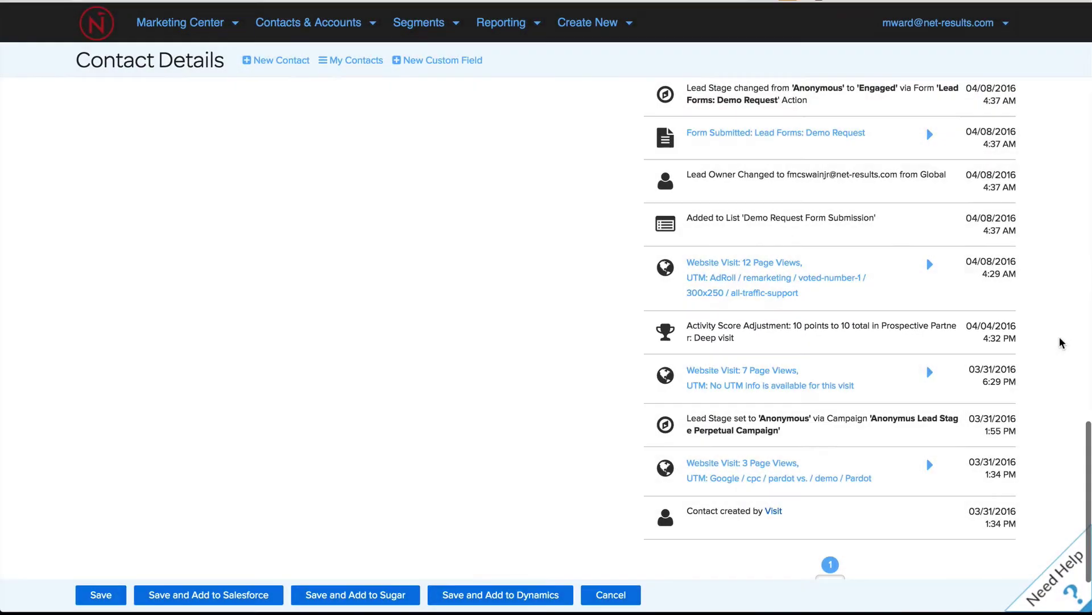
scroll(1047, 226, "up", 4)
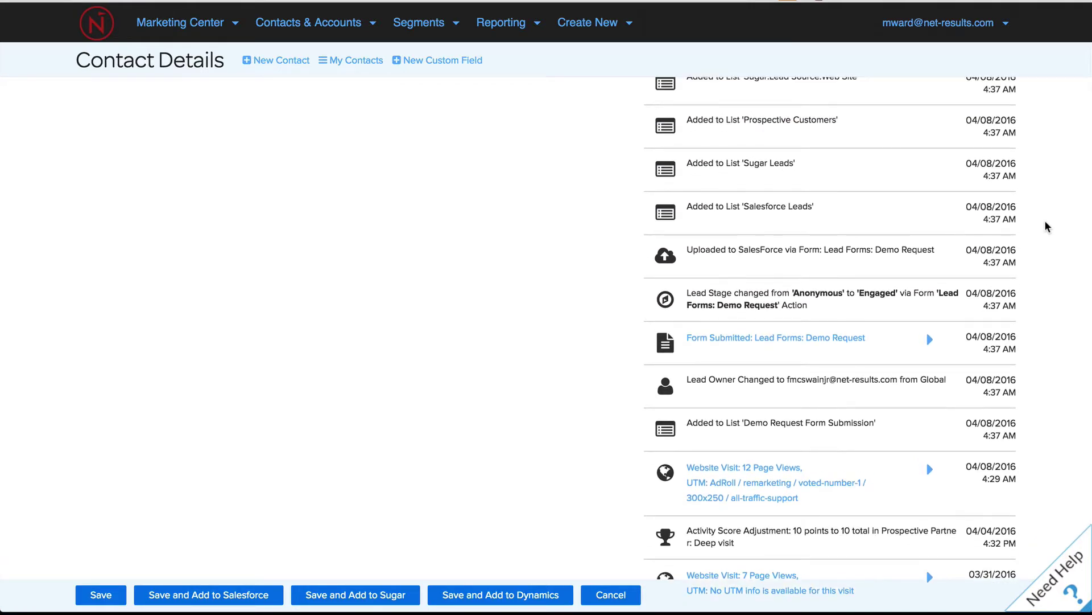
scroll(1047, 226, "up", 4)
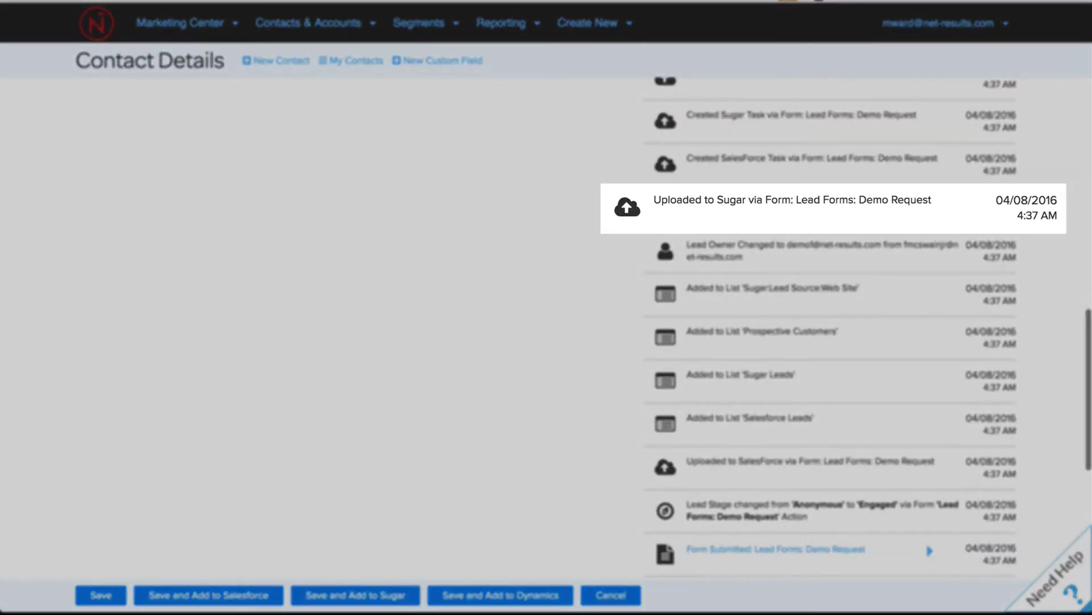
scroll(1046, 223, "up", 1)
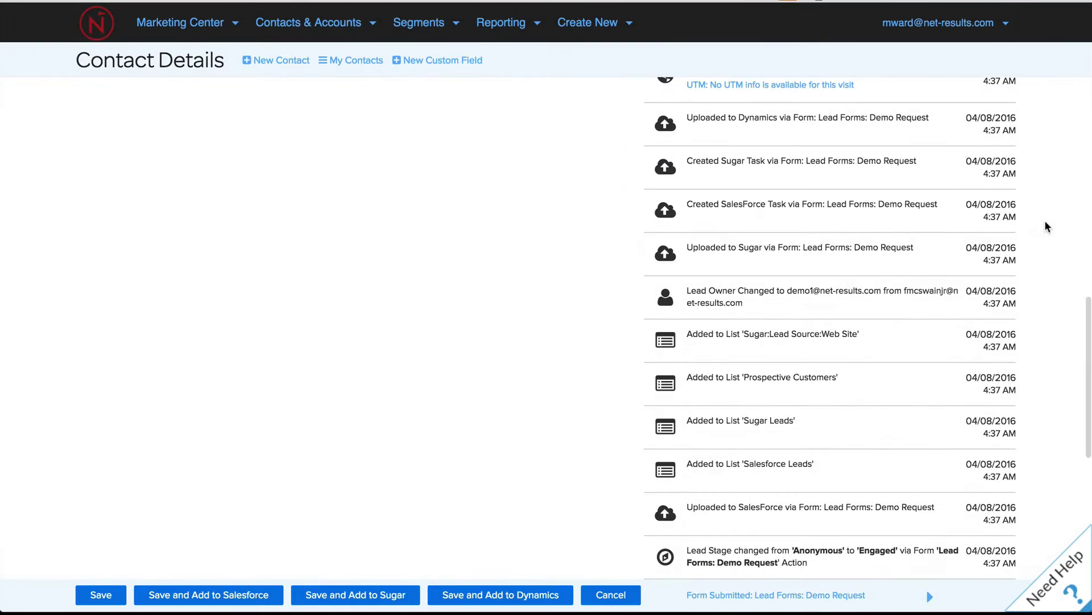
scroll(1045, 225, "up", 5)
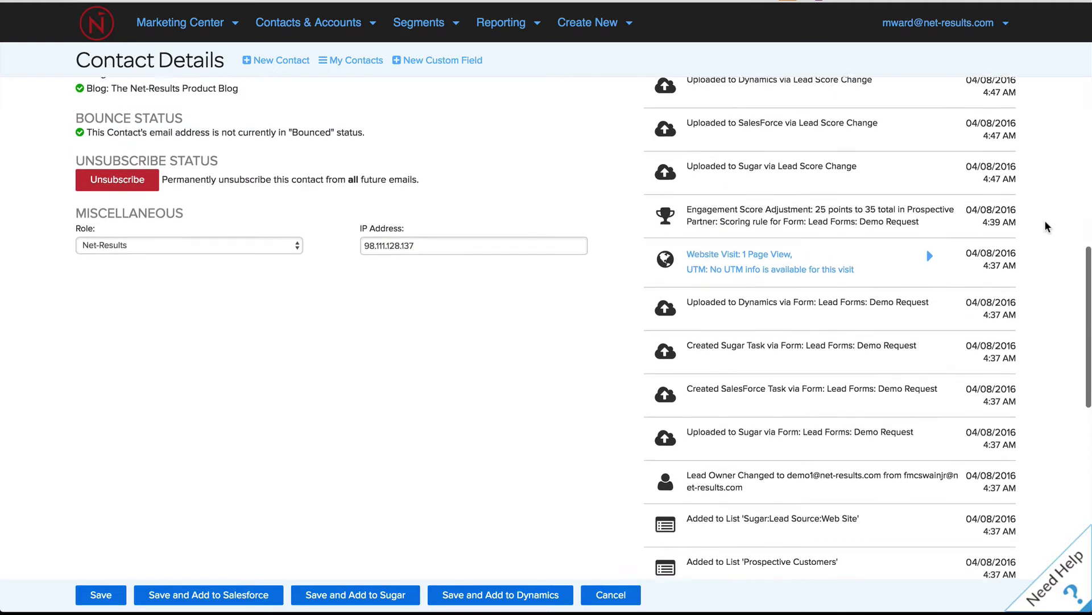
scroll(1045, 226, "up", 2)
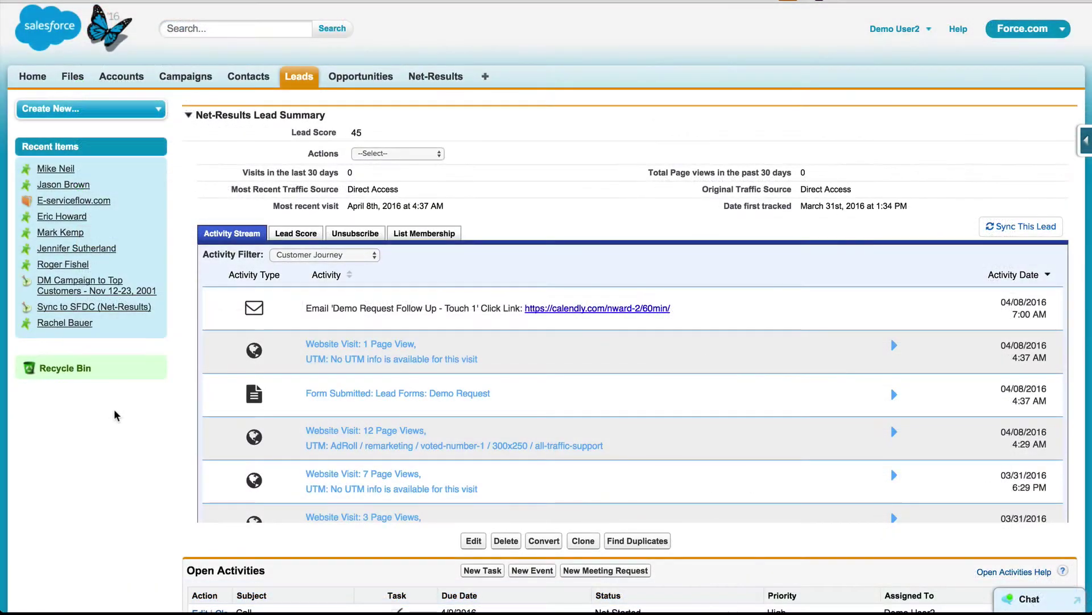
Step: On the lead's page in Salesforce, check the activity filter options and expand the Demo Request form submission
left_click(364, 257)
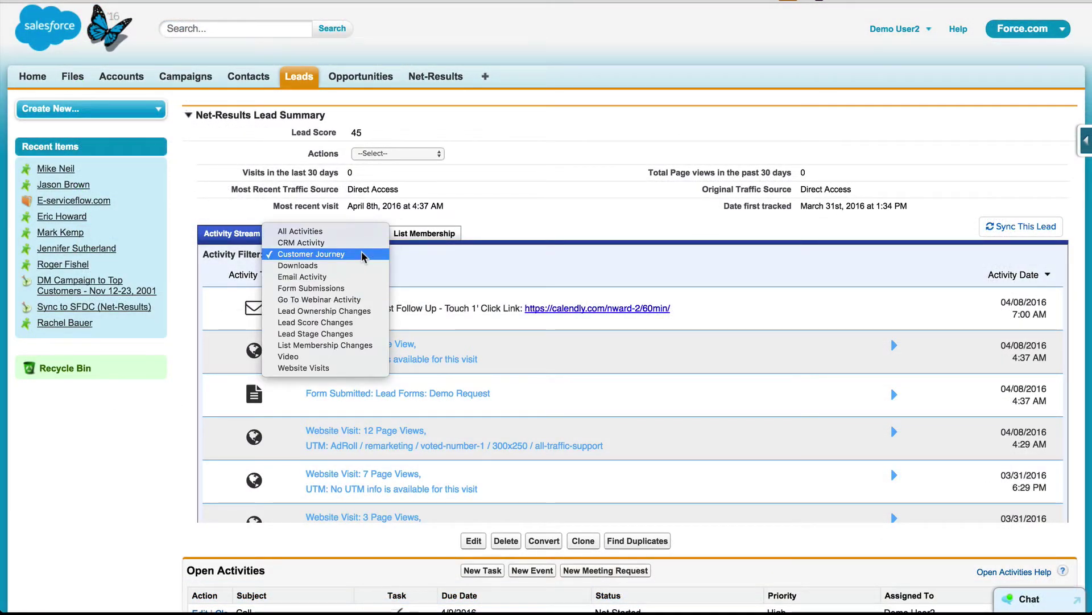
left_click(409, 262)
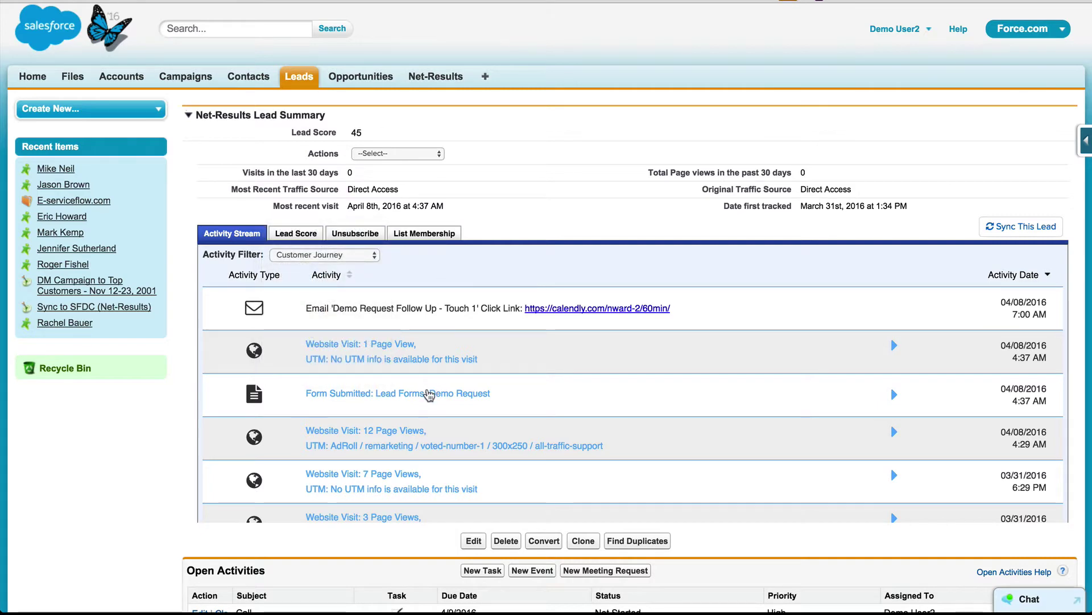
left_click(429, 395)
scroll(529, 433, "down", 3)
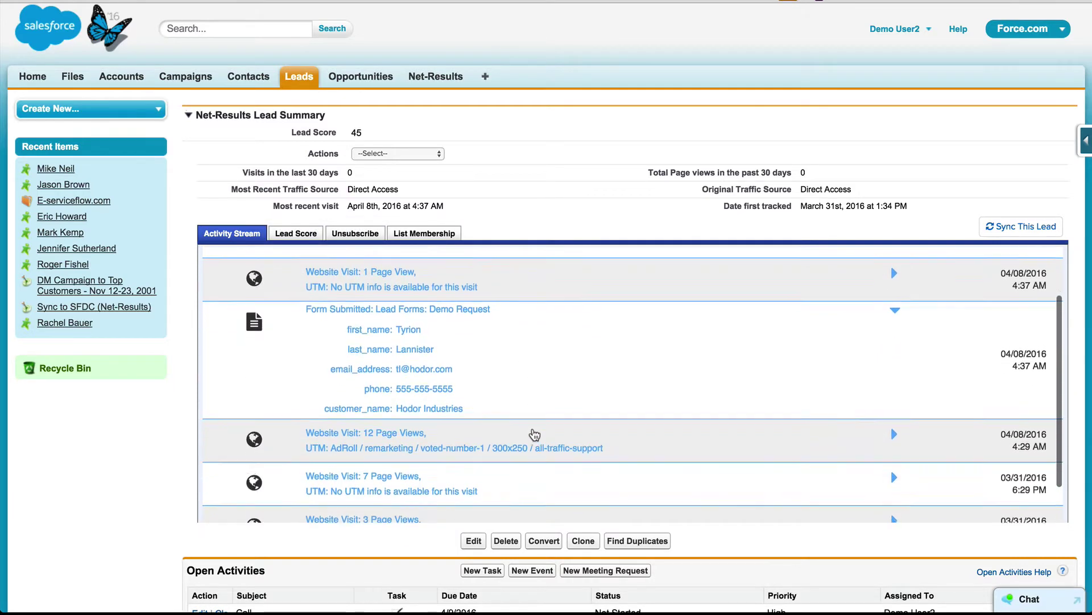
Step: Expand the 12-page website visit in the lead's activity stream and examine the pages viewed
scroll(535, 435, "down", 3)
left_click(443, 367)
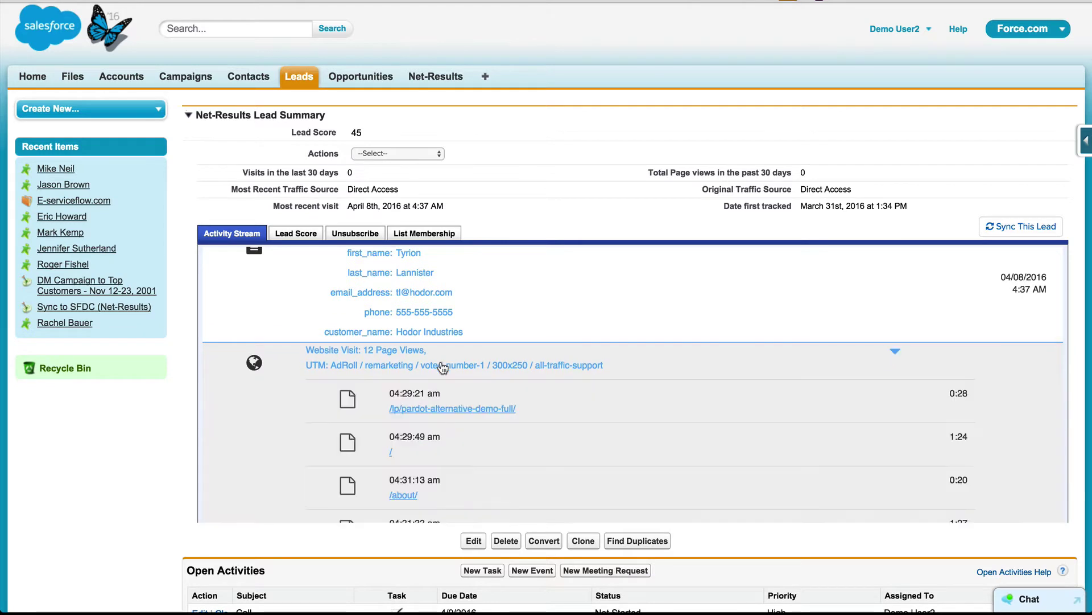
scroll(586, 410, "down", 5)
scroll(592, 412, "down", 7)
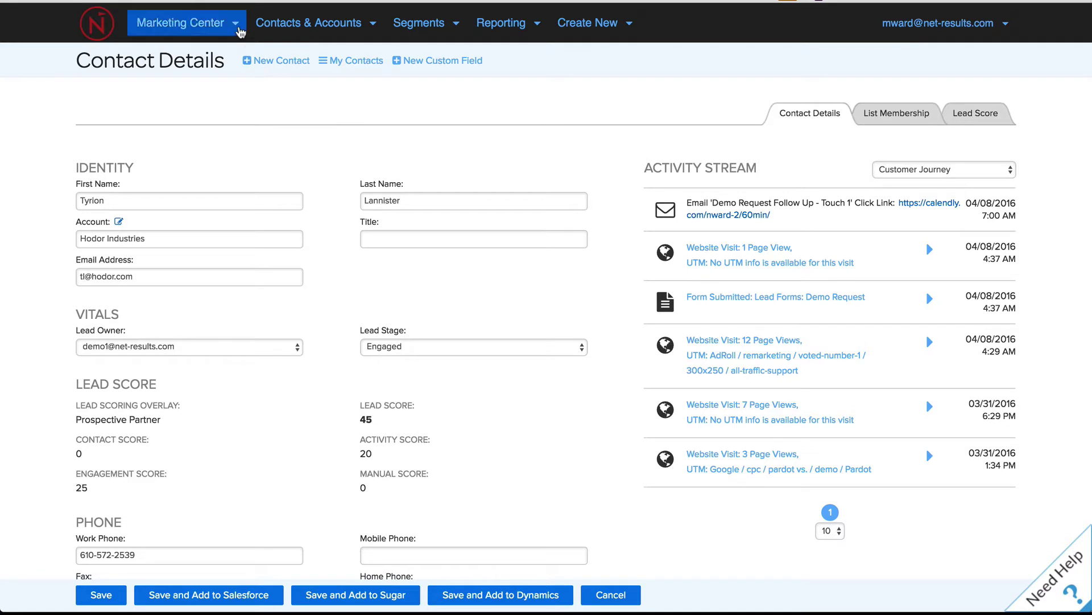
Step: Back in Net-Results, open the Form Builder's My Forms list
left_click(238, 28)
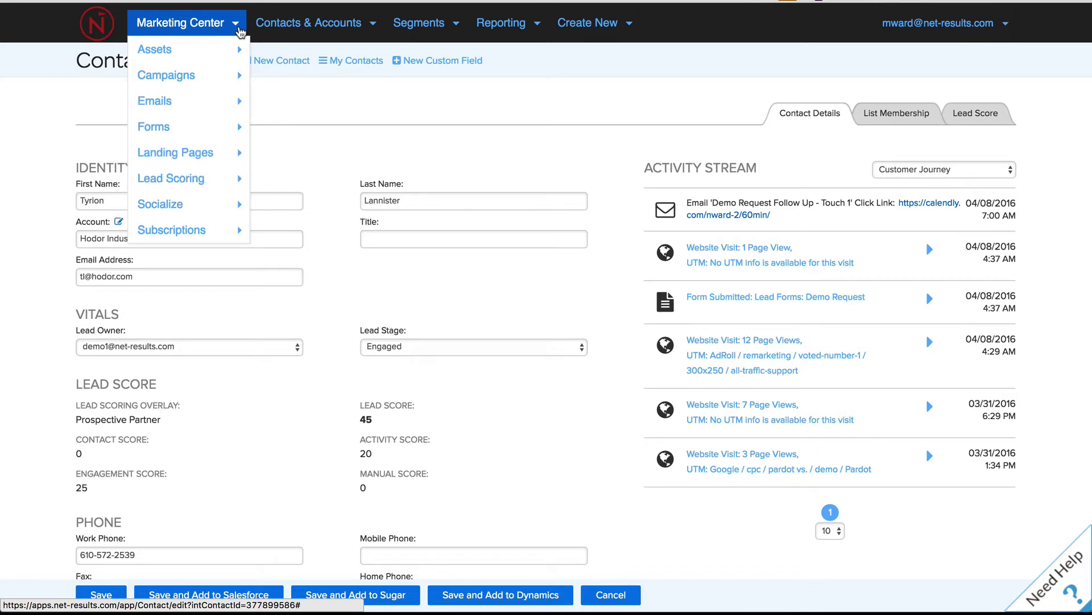
mouse_move(225, 126)
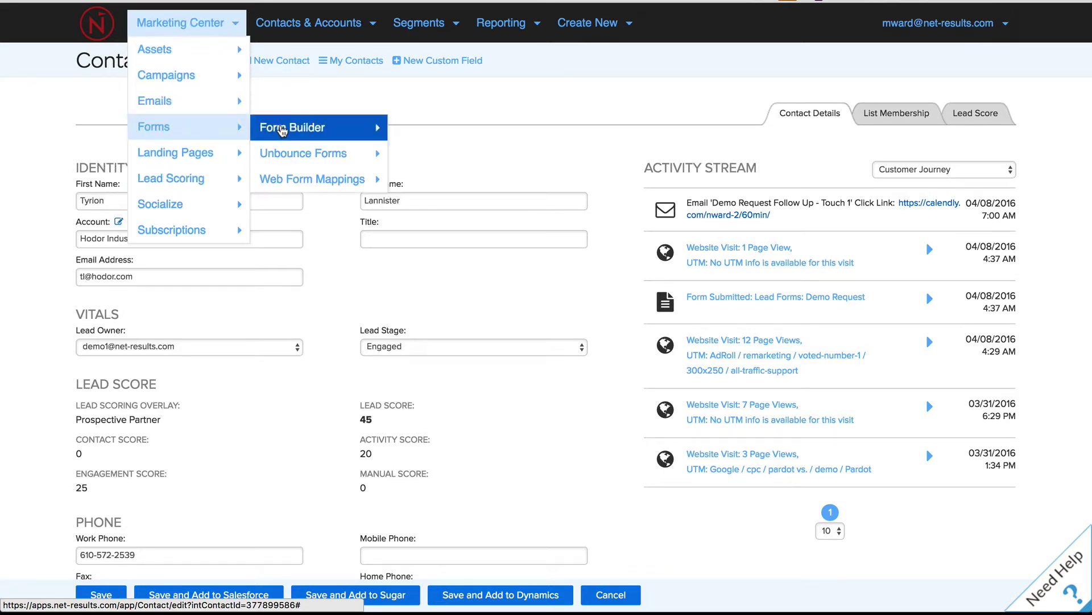
mouse_move(283, 130)
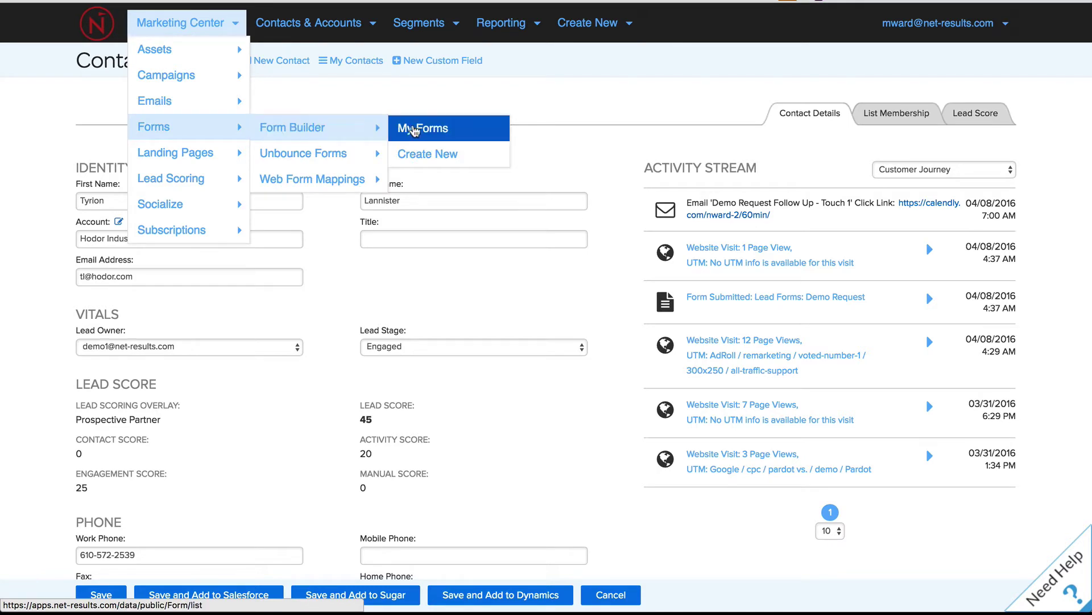
left_click(411, 129)
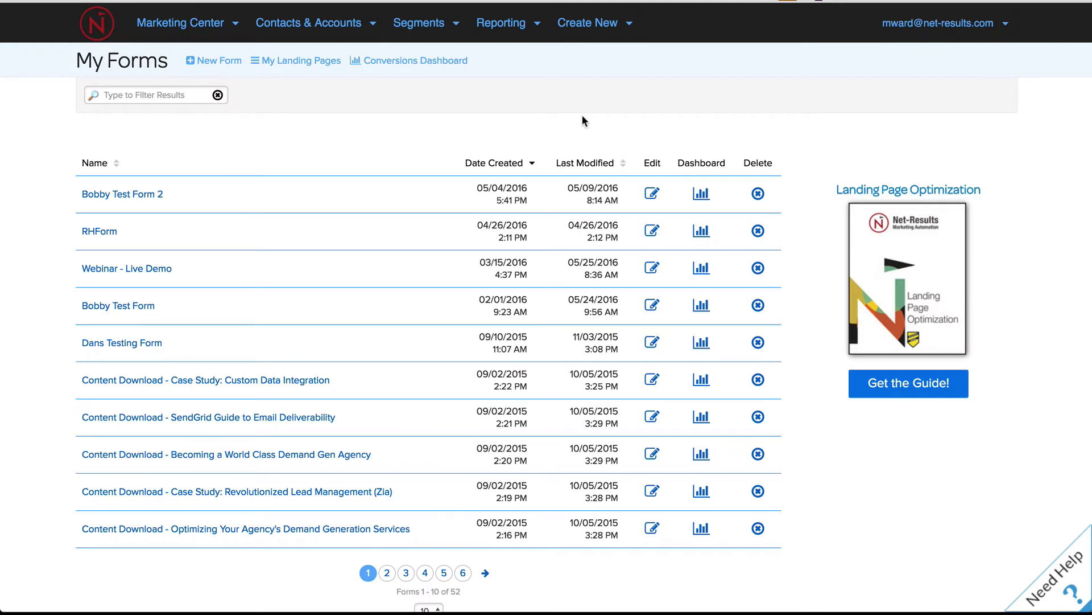
Step: Filter the forms by "demo" and open the "Lead Forms: Demo Request" form for editing
left_click(187, 95)
type("demo")
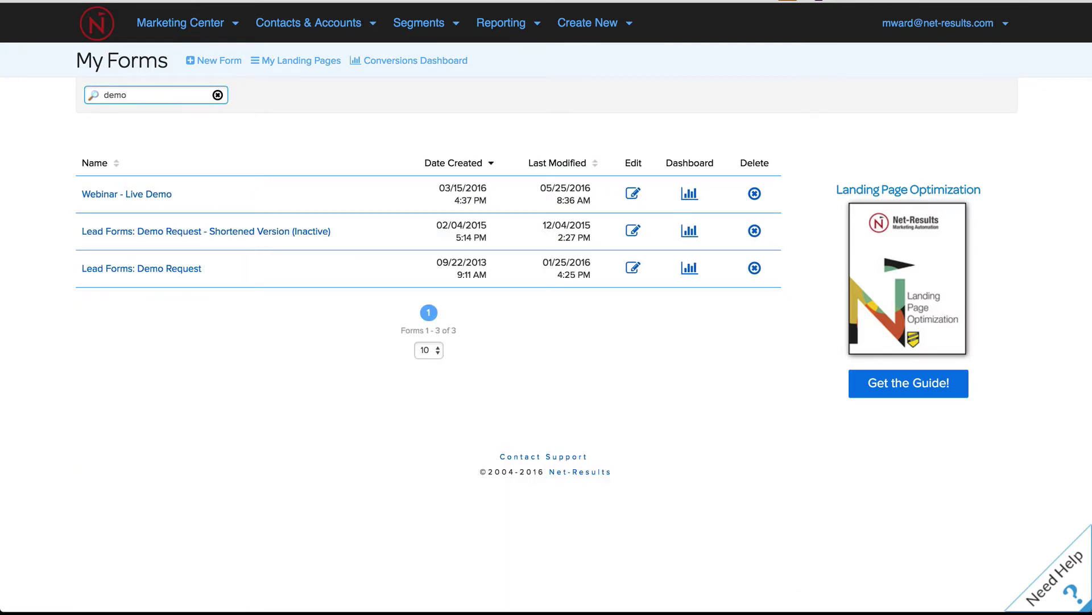
left_click(158, 275)
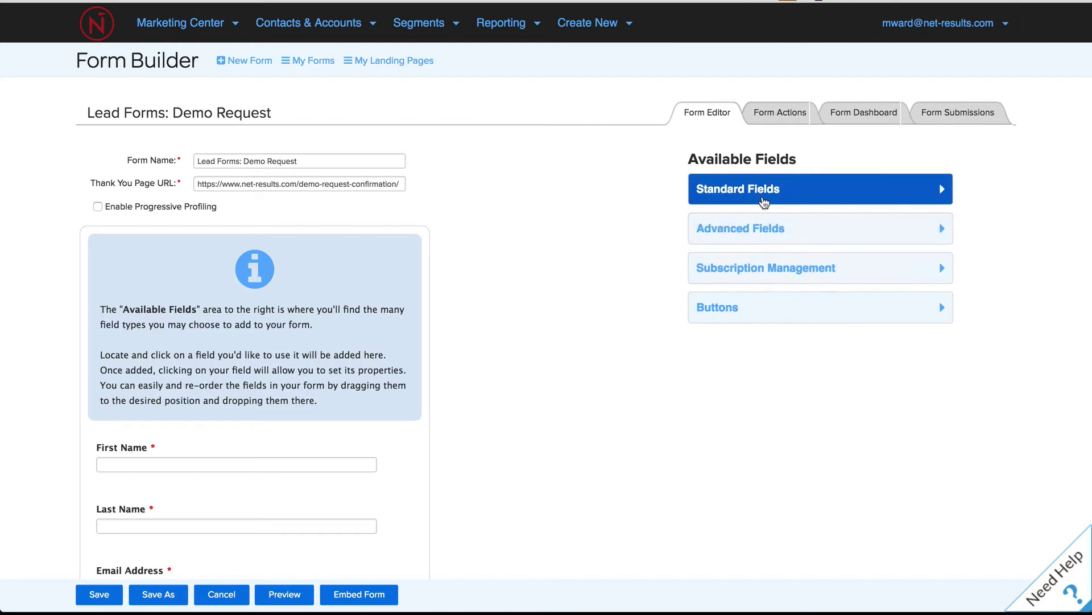
Step: Expand the available Standard Fields and view the fields already placed on the Demo Request form
left_click(763, 203)
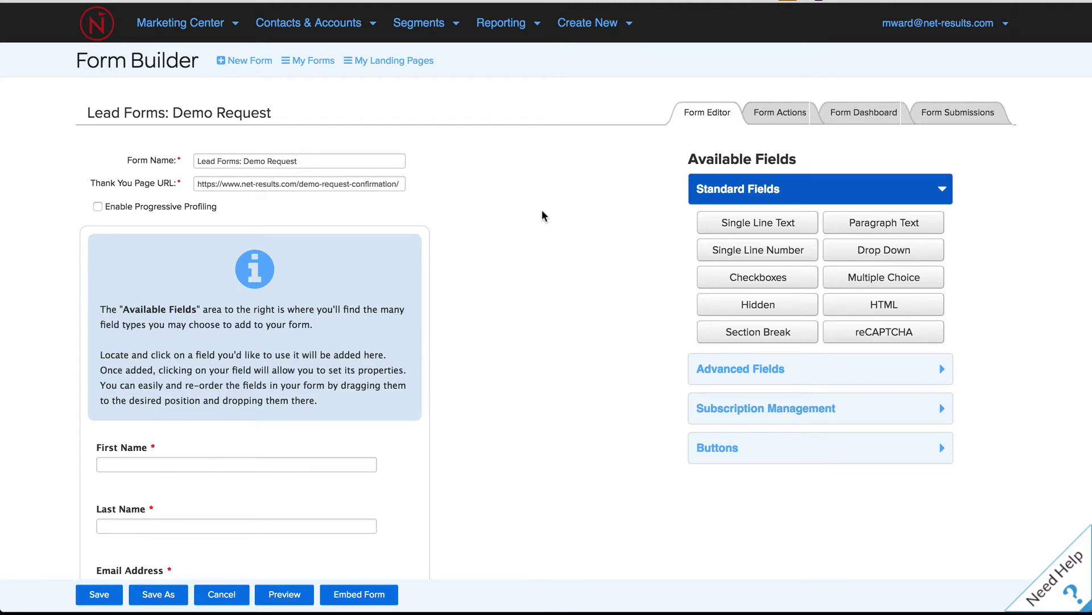
scroll(542, 211, "down", 3)
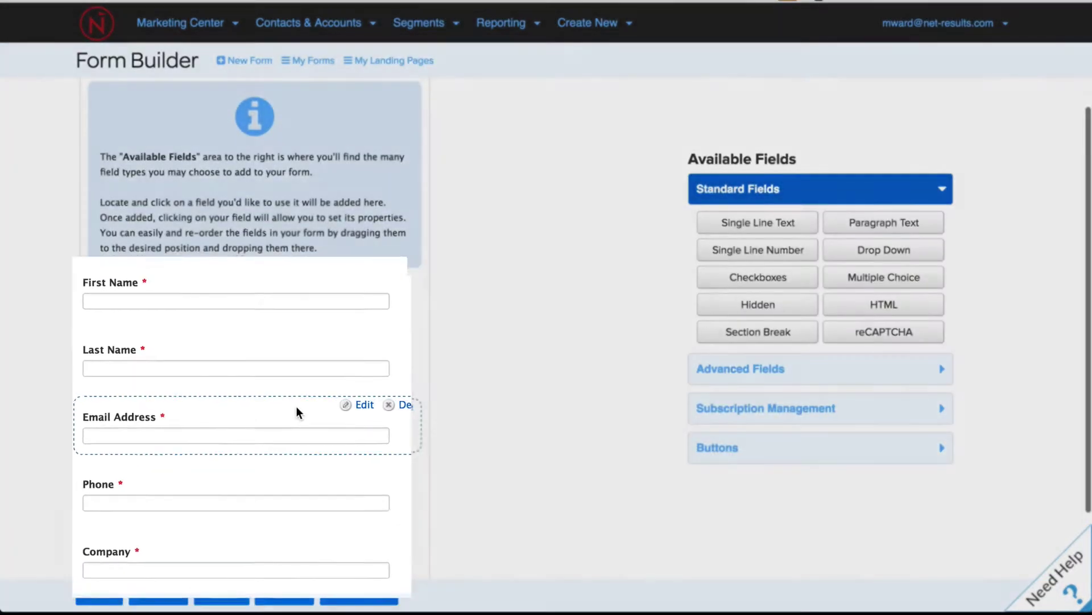
Step: Open the Email Address field for editing and view its label, required, prepopulate and mapping properties
mouse_move(294, 410)
left_mouse_down()
mouse_move(292, 288)
mouse_move(294, 397)
left_mouse_up()
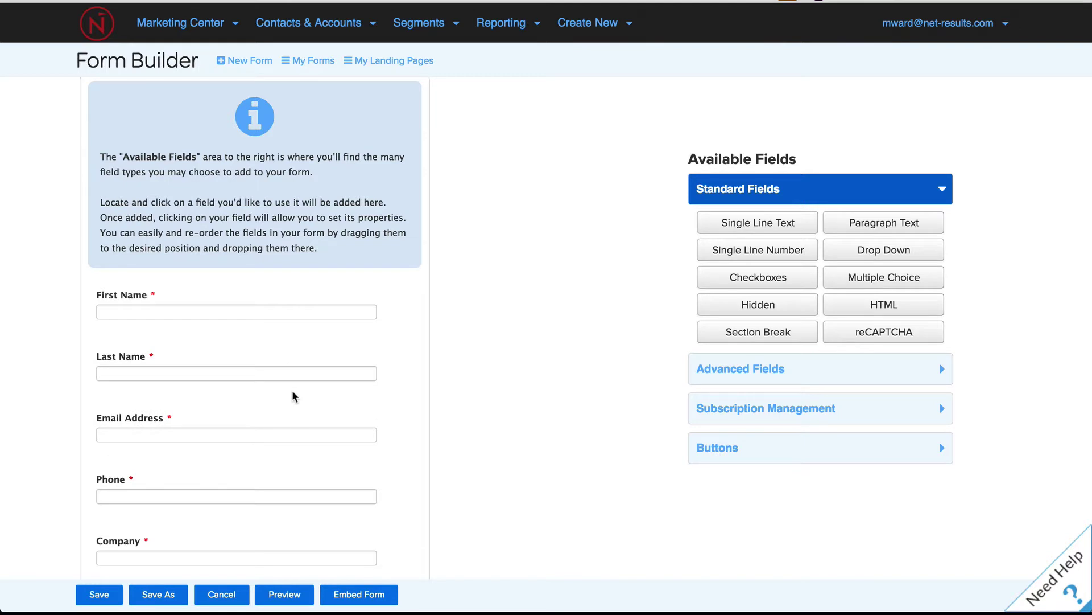
mouse_move(310, 407)
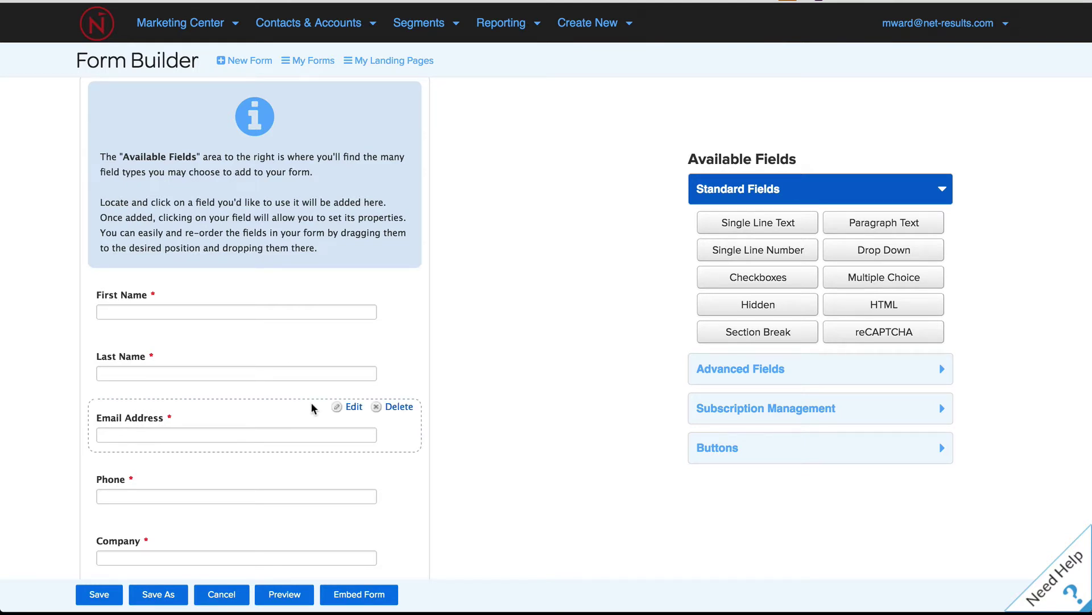
left_click(354, 407)
scroll(517, 408, "down", 2)
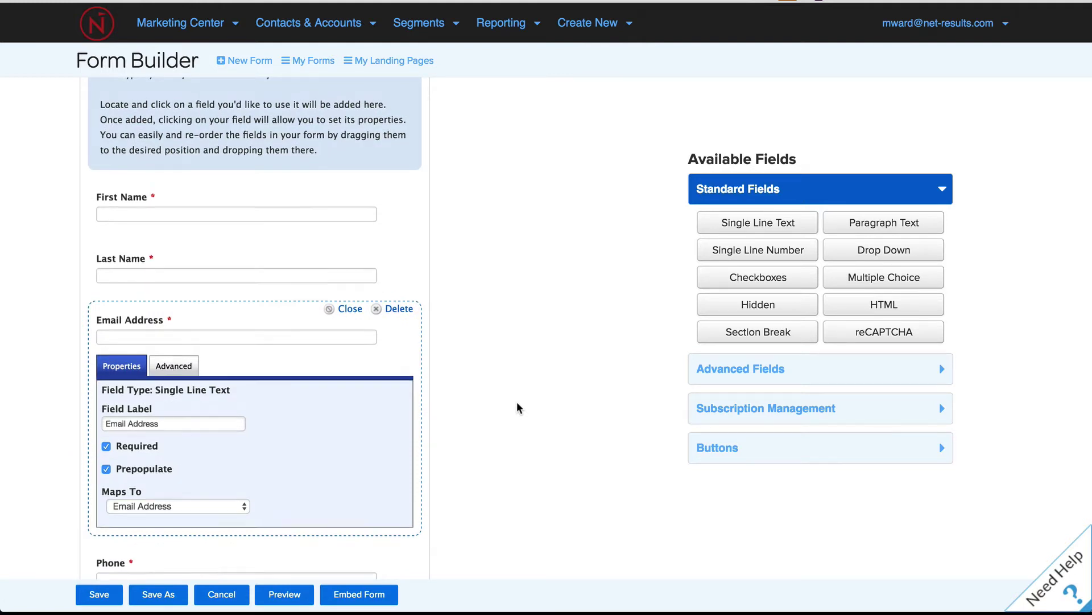
Step: Enable progressive profiling on the Demo Request form and display 3 fields at a time
scroll(517, 407, "up", 5)
left_click(171, 209)
left_click(136, 228)
type("3")
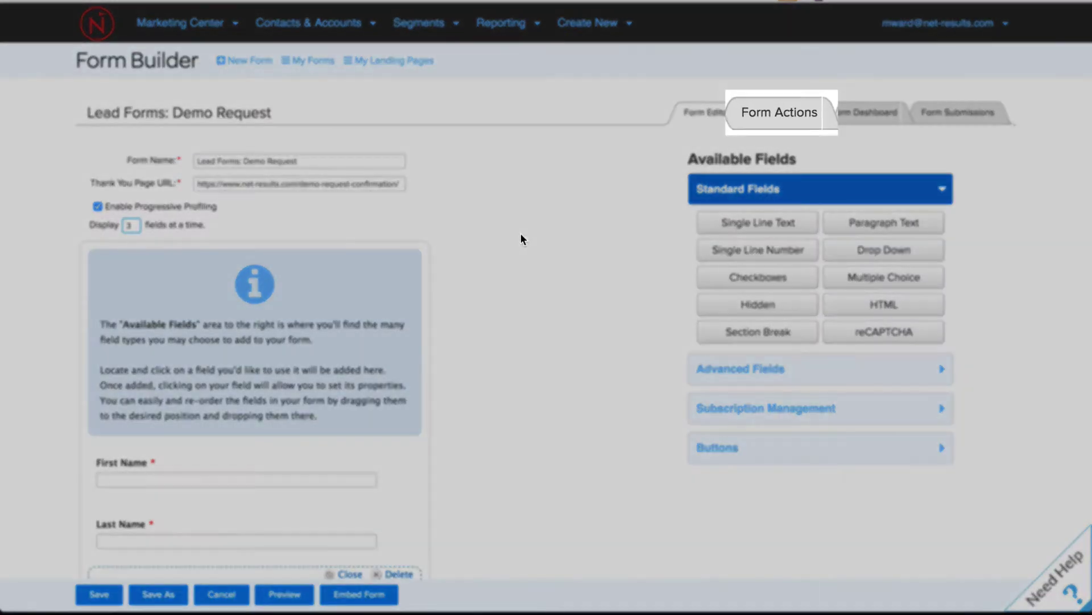
Step: Open the form's actions and examine the Sync With SalesForce settings, including owner assignment and the scheduled task
left_click(790, 122)
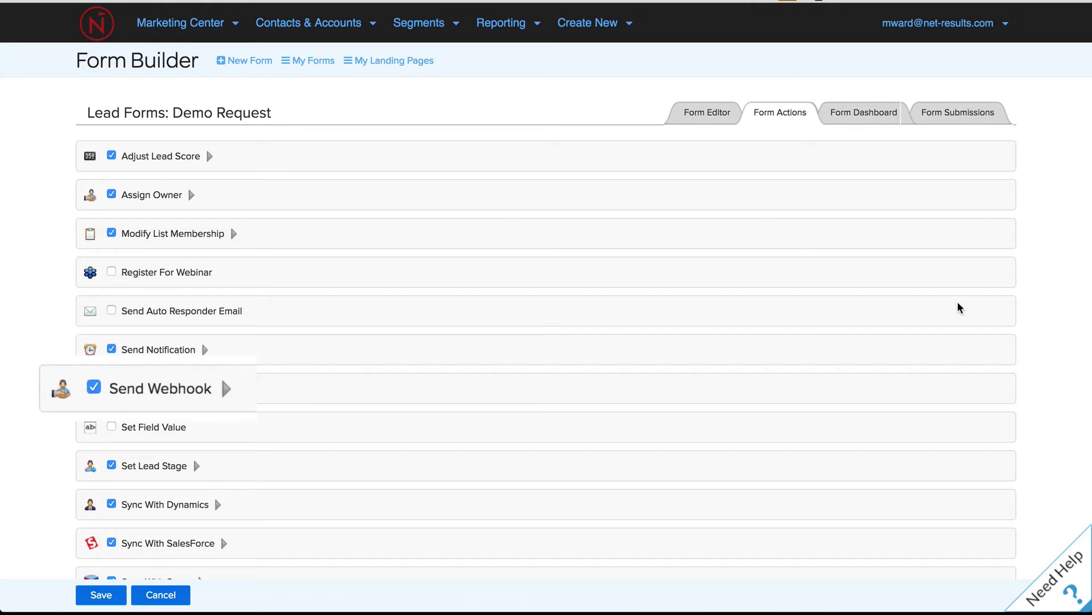
scroll(961, 308, "down", 1)
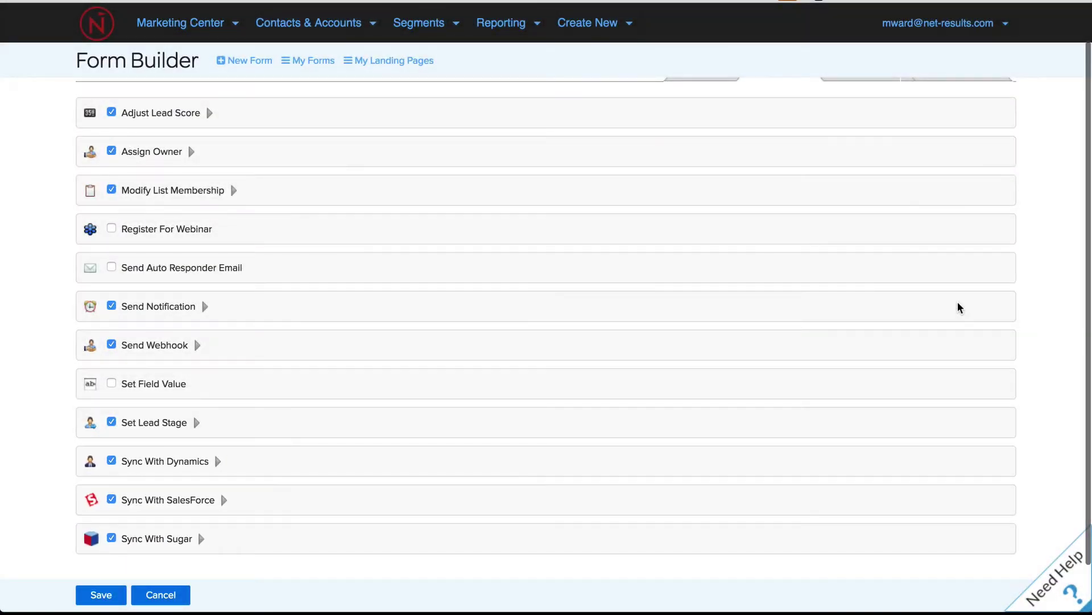
left_click(223, 499)
scroll(690, 446, "down", 5)
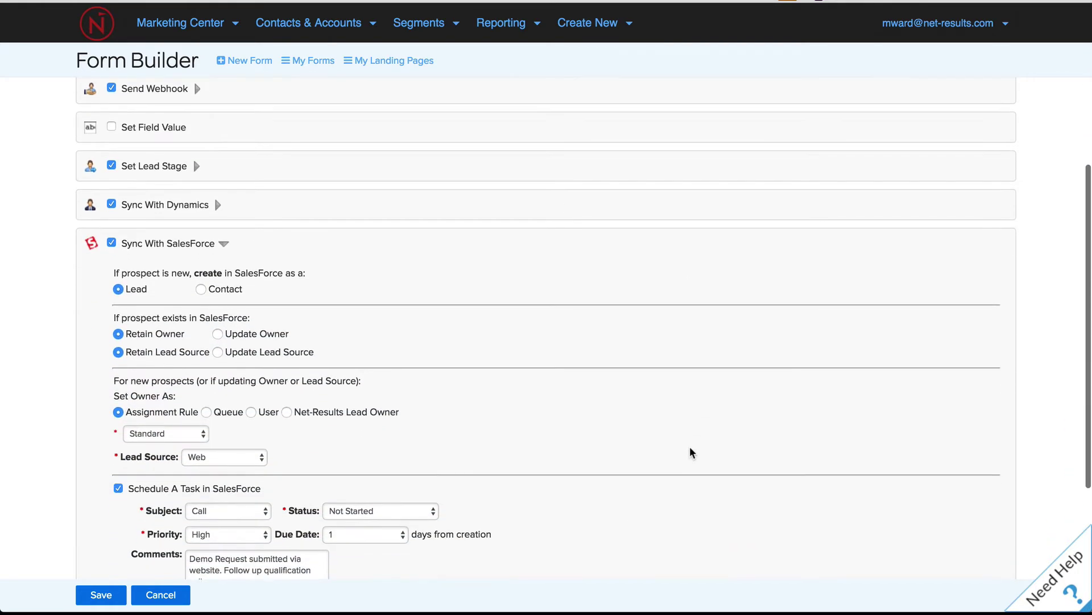
scroll(691, 448, "down", 3)
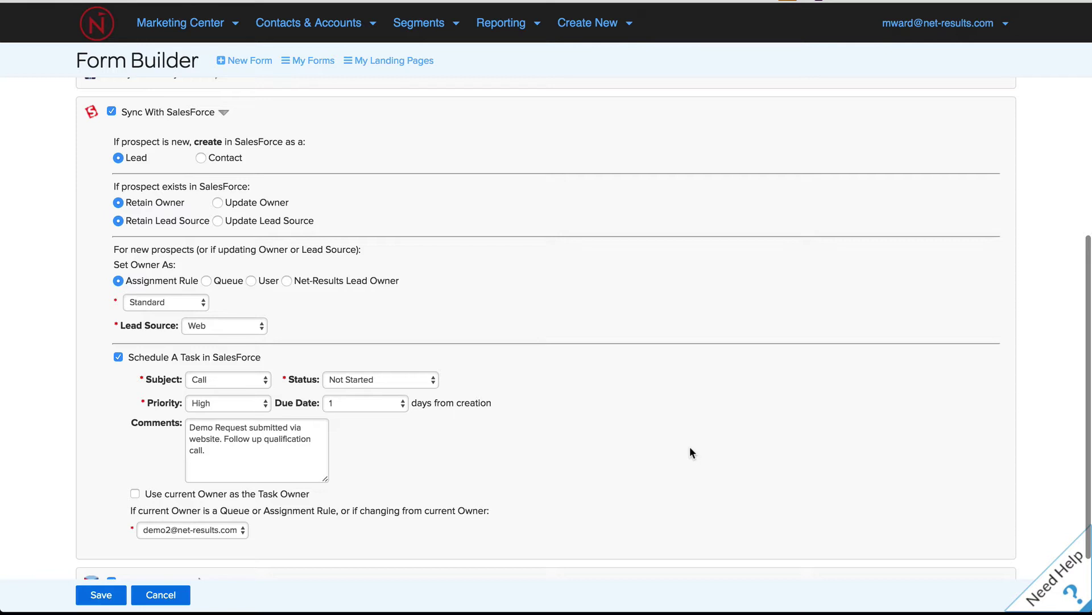
Step: Create a new email from the "1:2 + Intro Paragraph" template
left_click(213, 26)
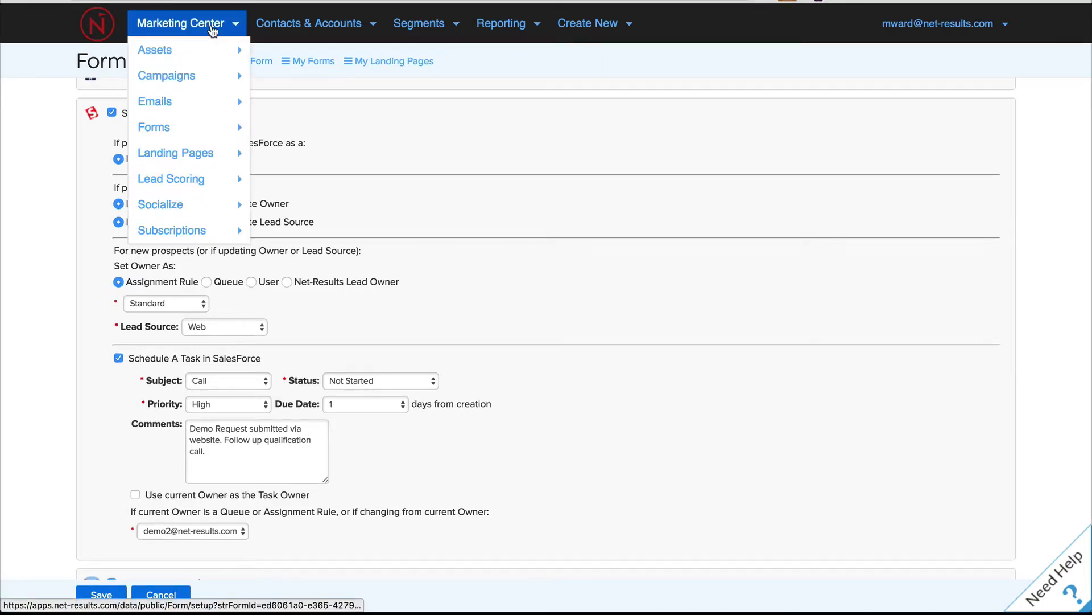
mouse_move(199, 103)
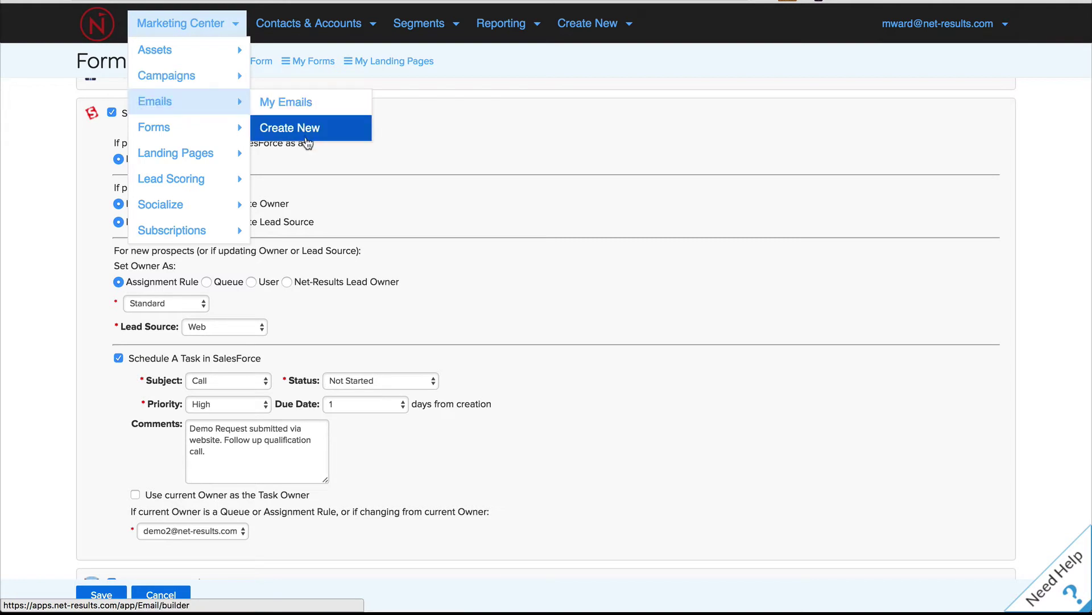
left_click(347, 136)
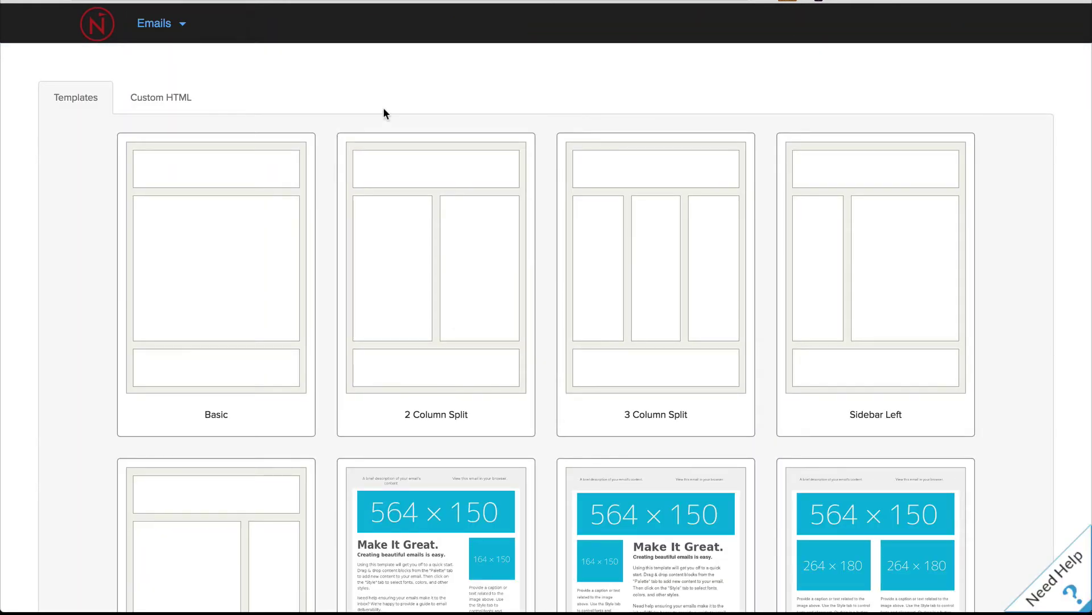
scroll(383, 108, "down", 10)
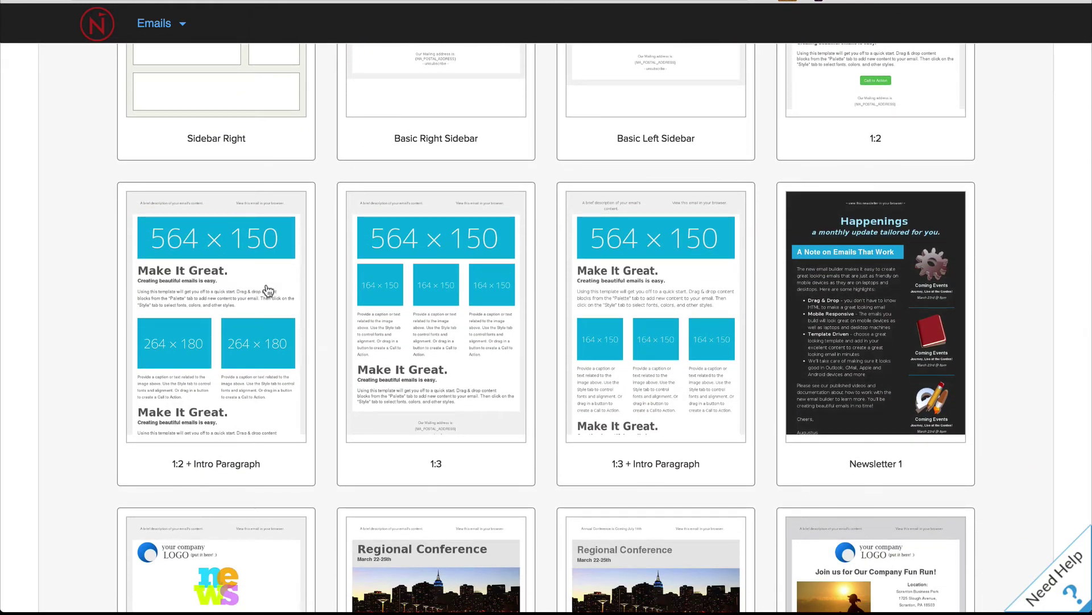
left_click(268, 290)
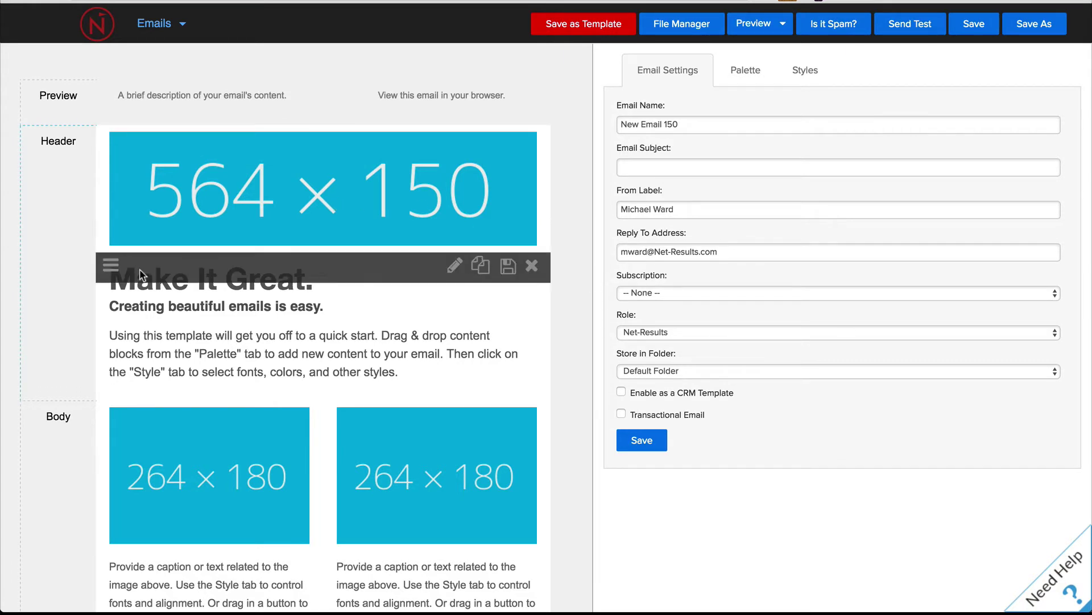
Step: Set the email's subject to "My Subject Line"
left_click_drag(110, 263, 110, 419)
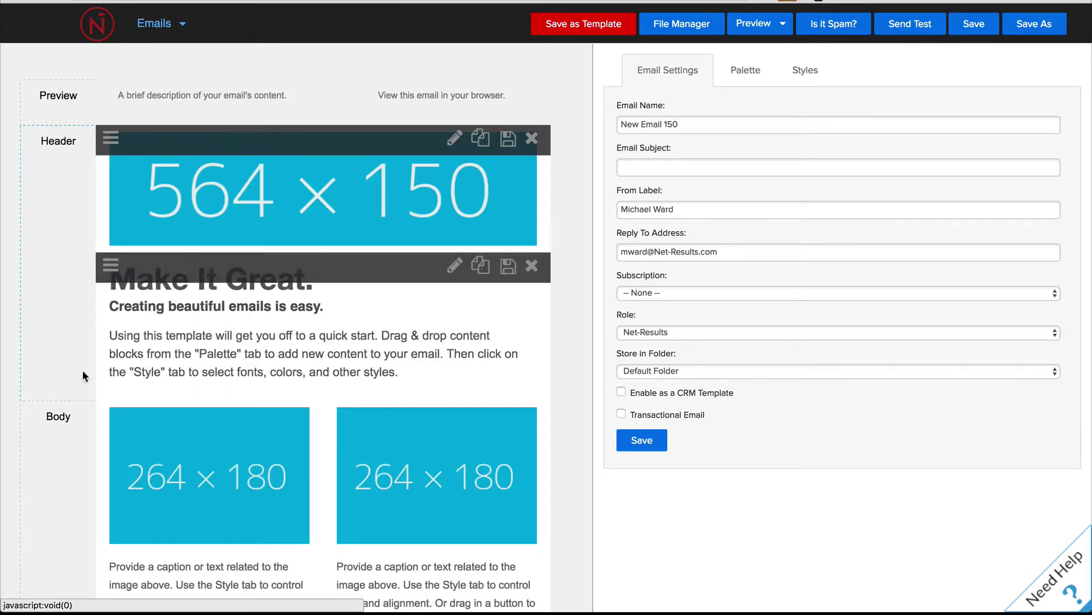
left_click(731, 167)
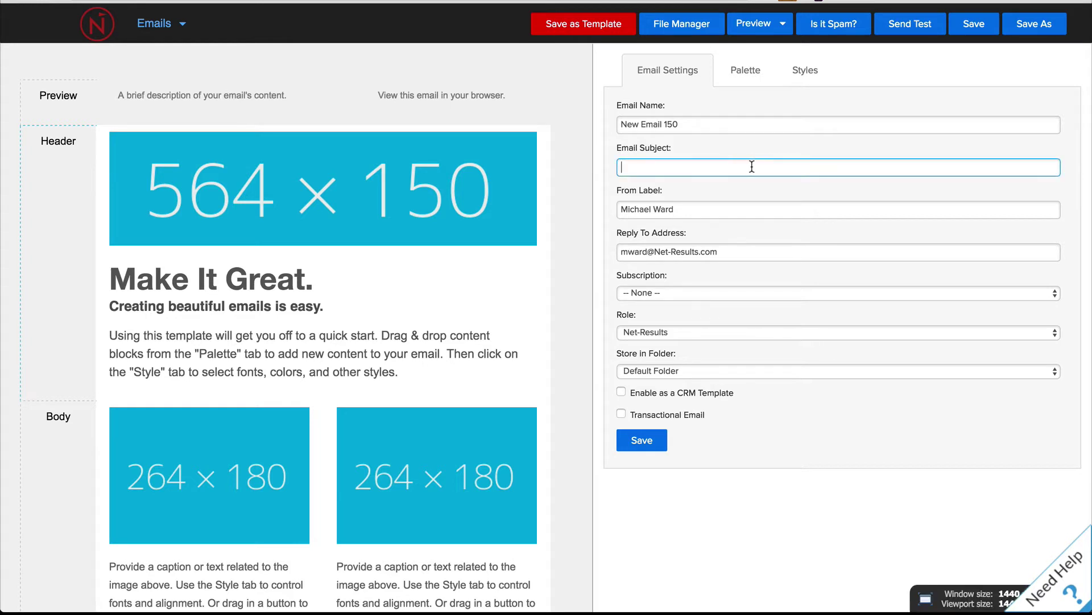
type("My Subject Line")
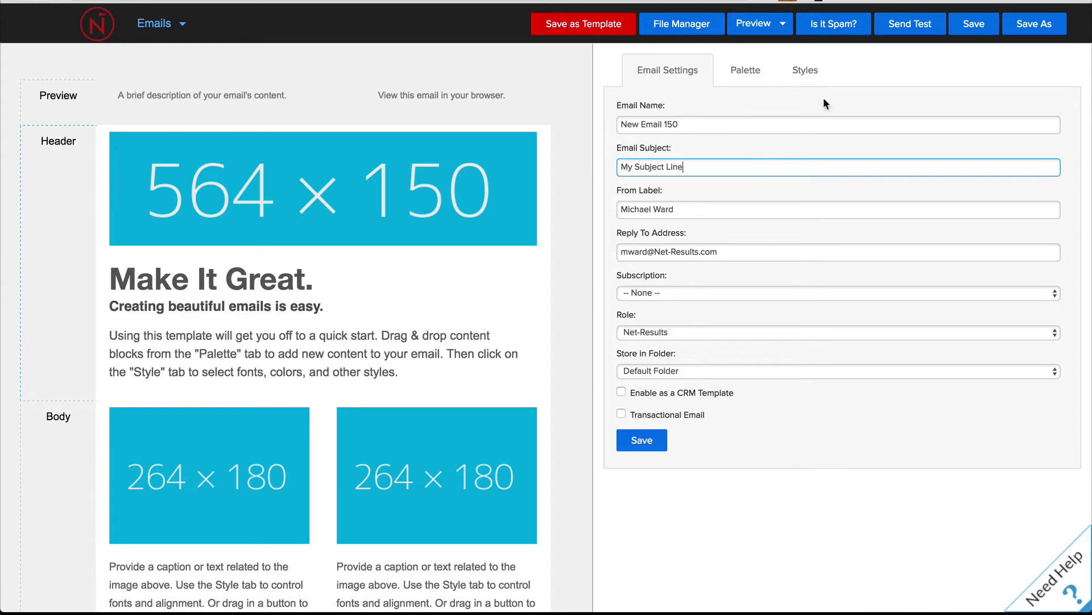
Step: Add a captioned image block below the header's intro paragraph and append the caption line "I can see my changes as I type them."
left_click(761, 81)
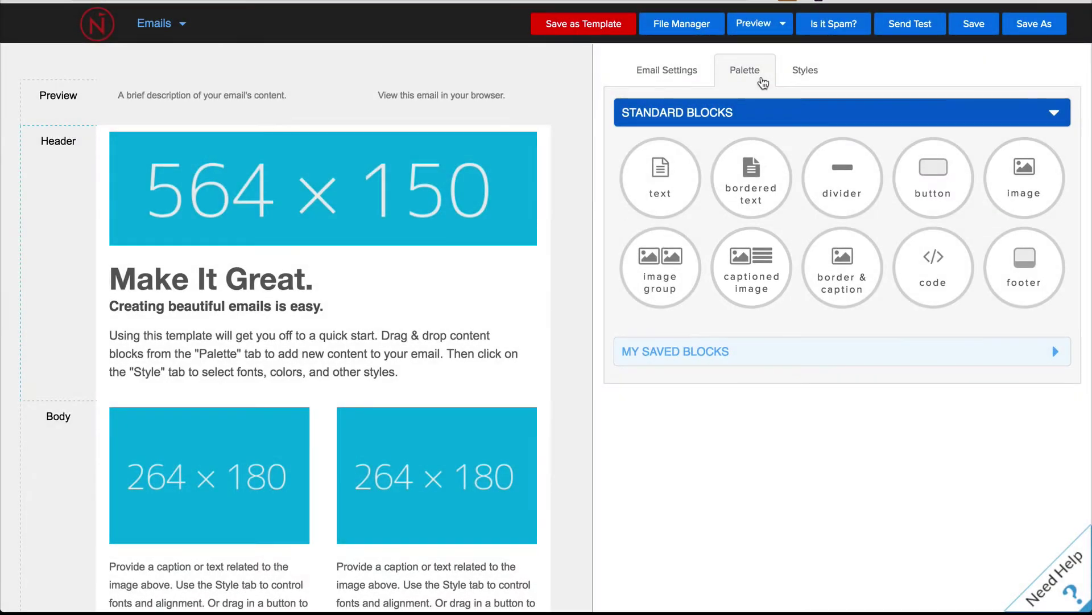
left_click_drag(739, 264, 304, 425)
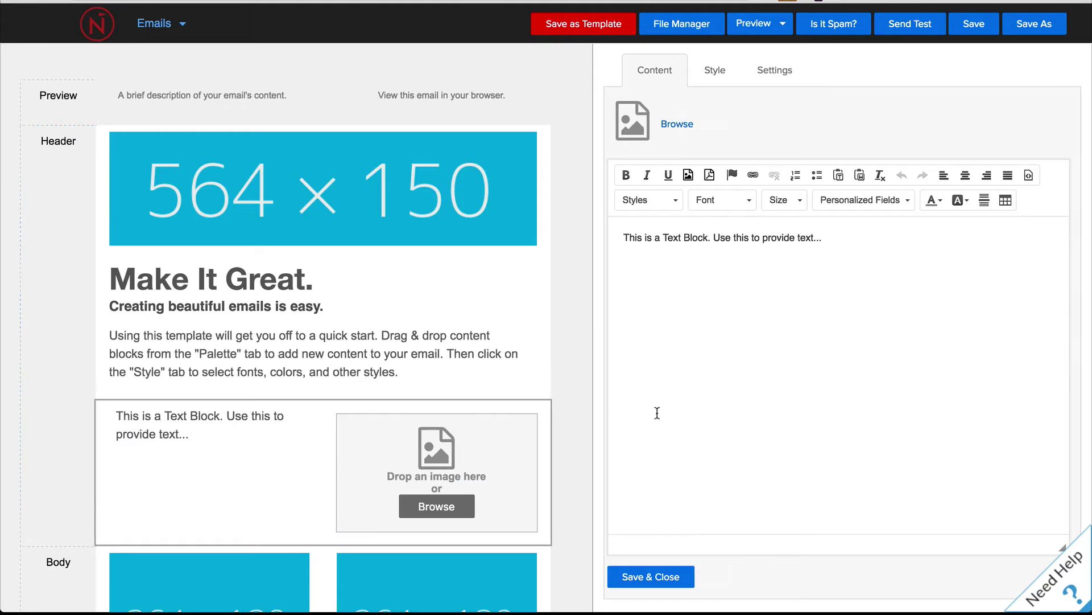
left_click(864, 240)
key("Return")
type("I can see")
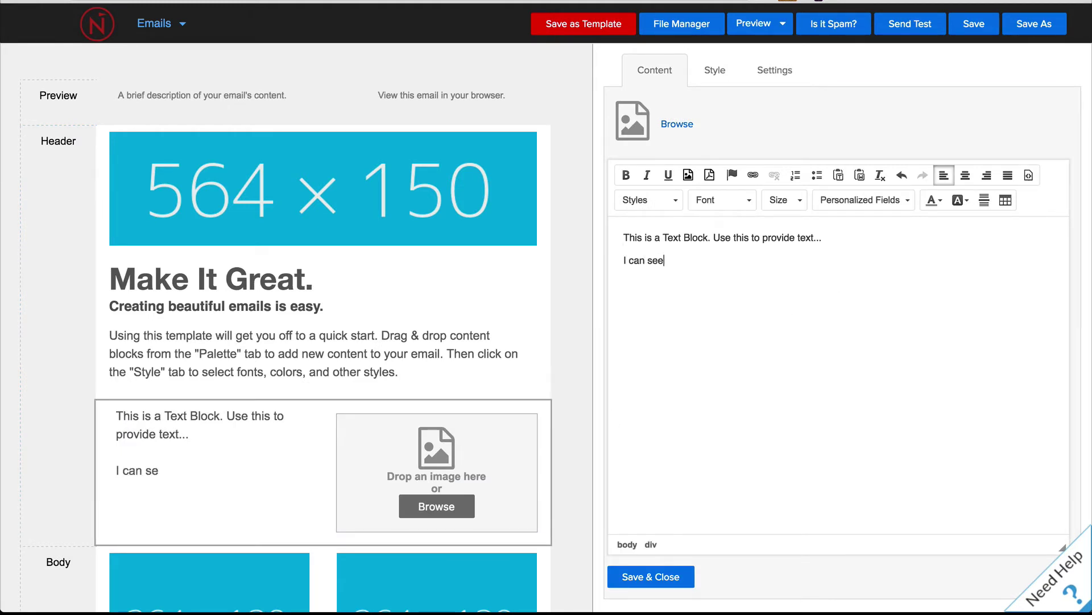
type(" my changes as I type them.")
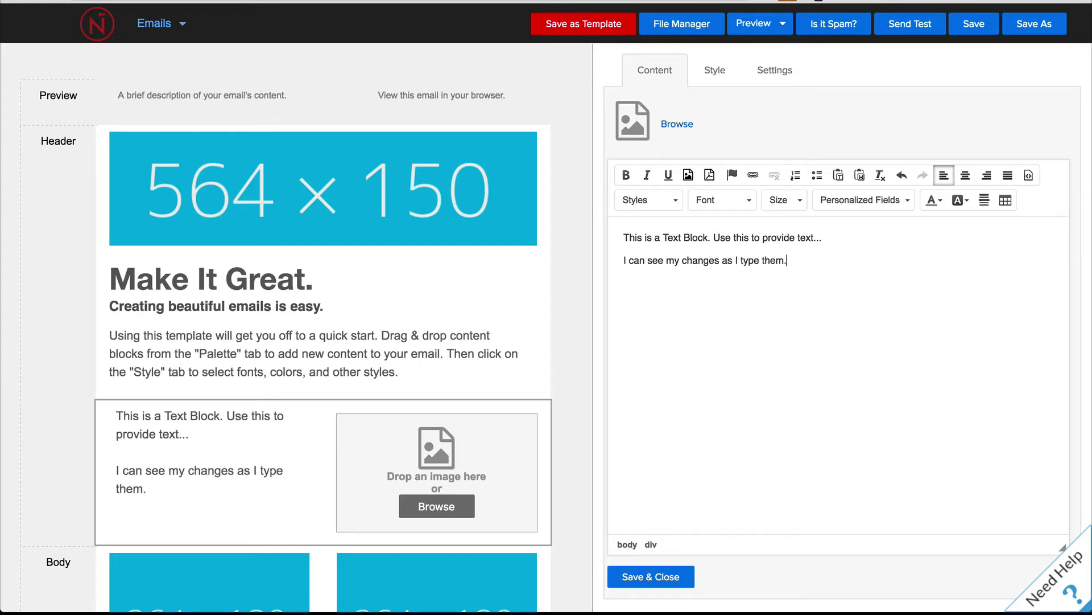
Step: Make the words "changes" and "type them" in the caption bold and underlined
double_click(694, 261)
key("ctrl+b")
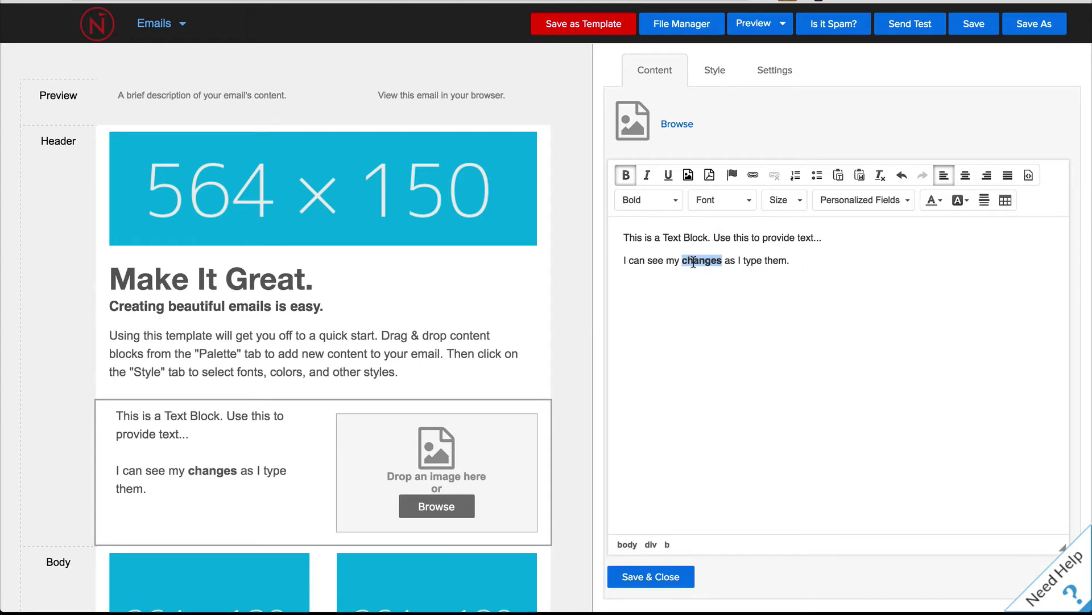
left_click(669, 179)
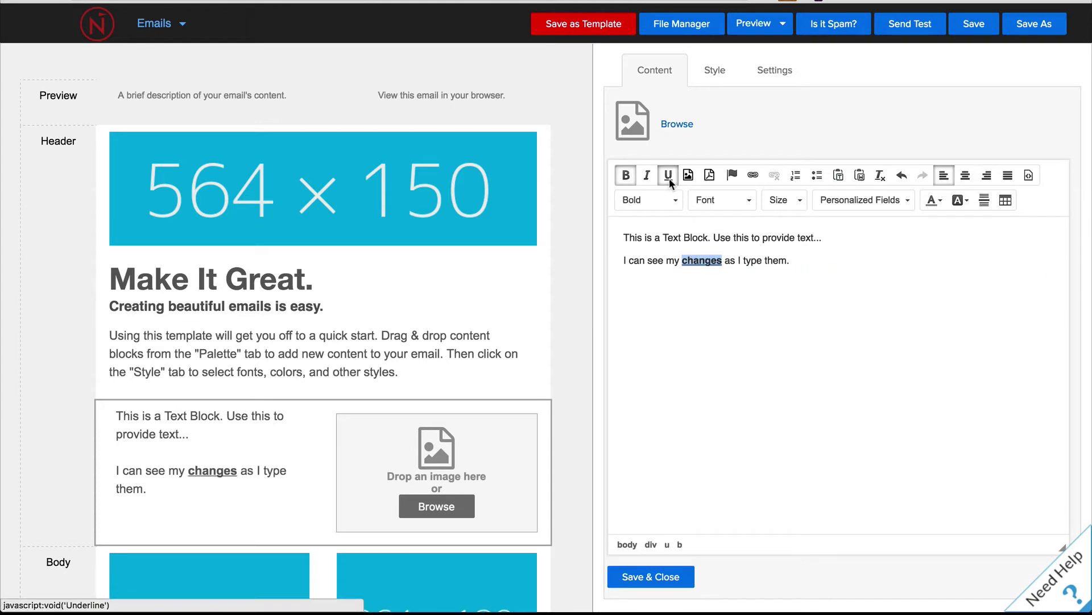
left_click_drag(744, 261, 788, 261)
key("ctrl+b")
key("ctrl+u")
left_click(860, 287)
Step: Examine the personalized fields available for the caption text, from email fields to contact and lead owner attributes
left_click(903, 201)
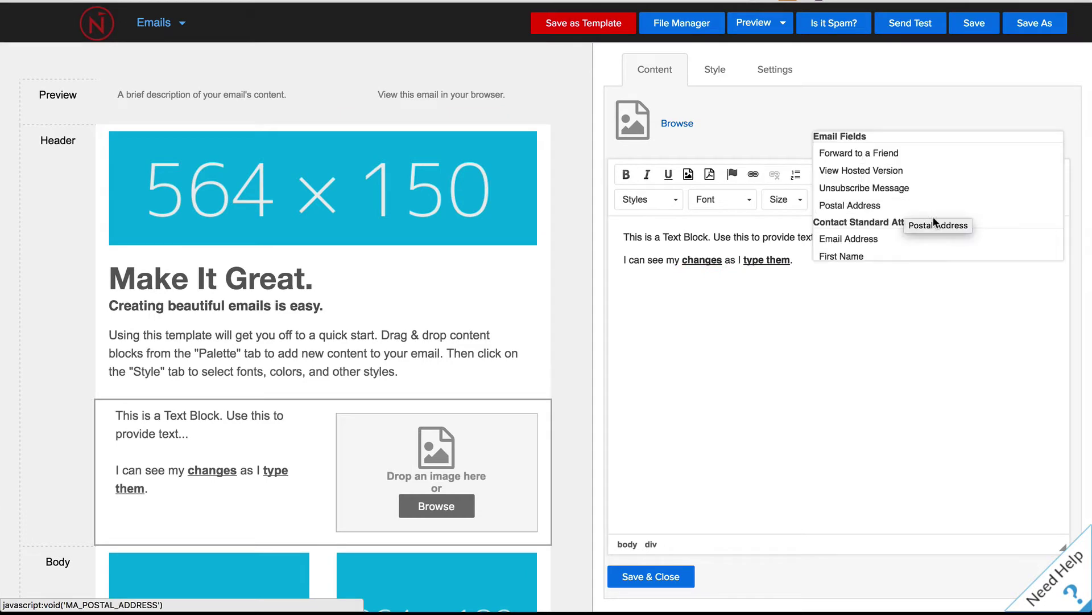
scroll(927, 214, "down", 3)
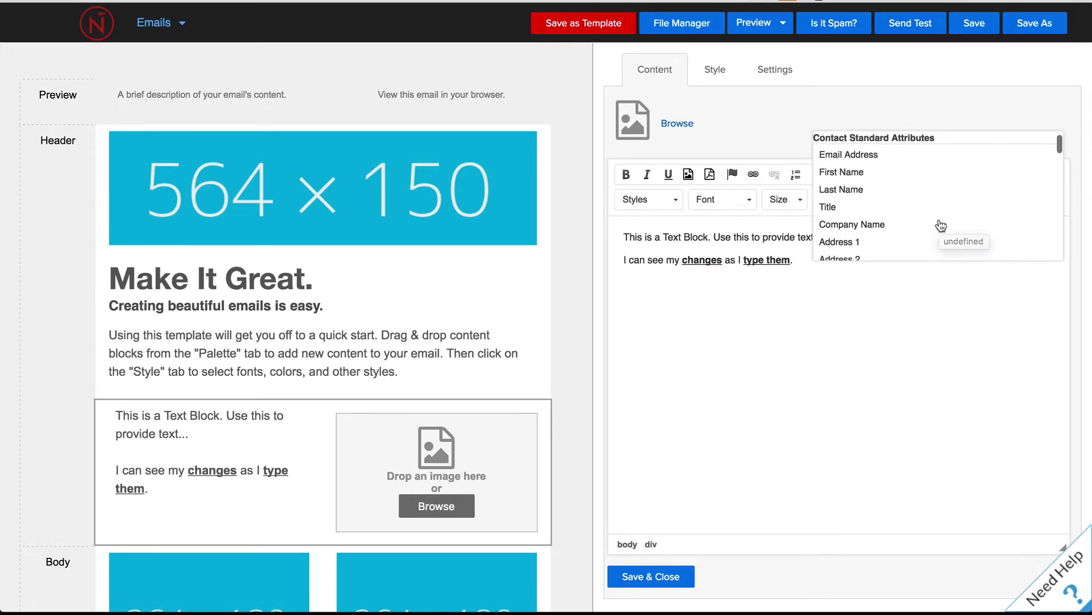
scroll(939, 222, "down", 5)
scroll(941, 226, "down", 5)
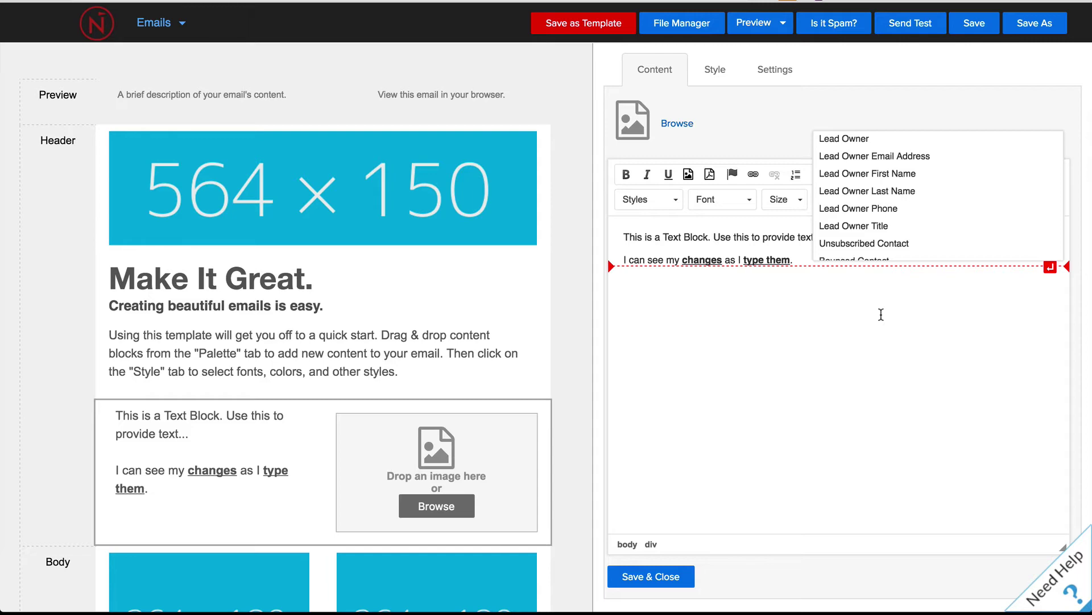
left_click(859, 286)
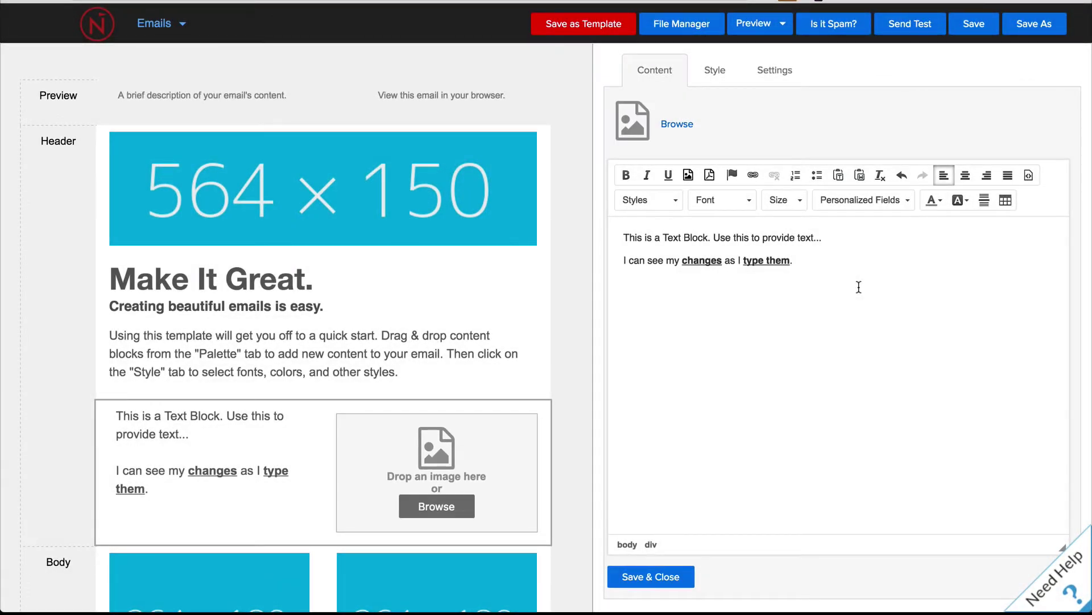
Step: Insert the image drag-and-drop-email-builder-guide.jpg into the captioned image block
left_click(445, 515)
scroll(606, 343, "down", 10)
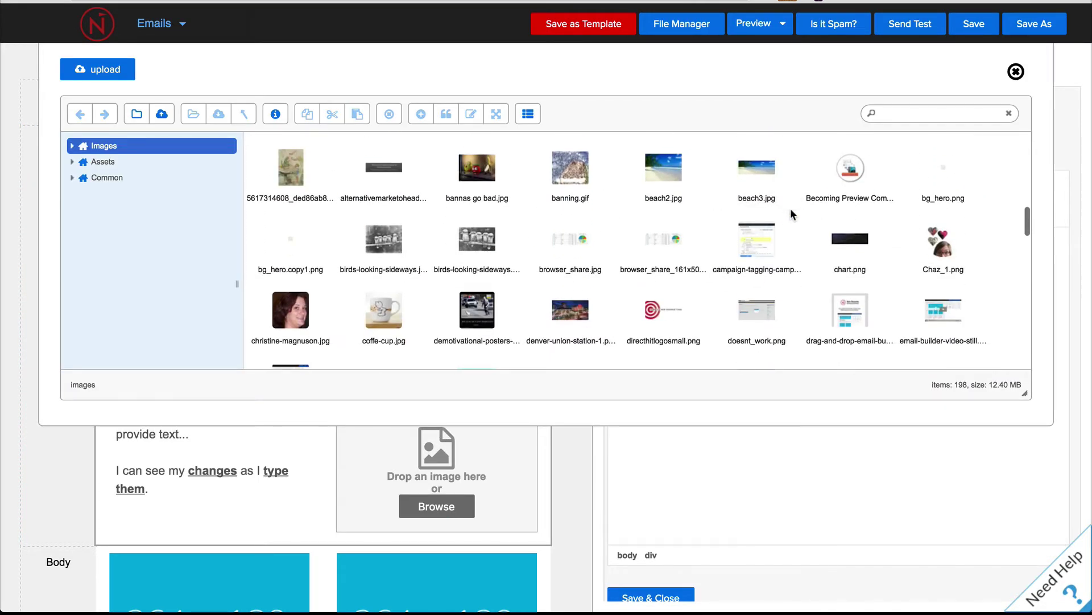
double_click(846, 304)
Step: Duplicate the captioned image block twice within the header
scroll(527, 433, "down", 4)
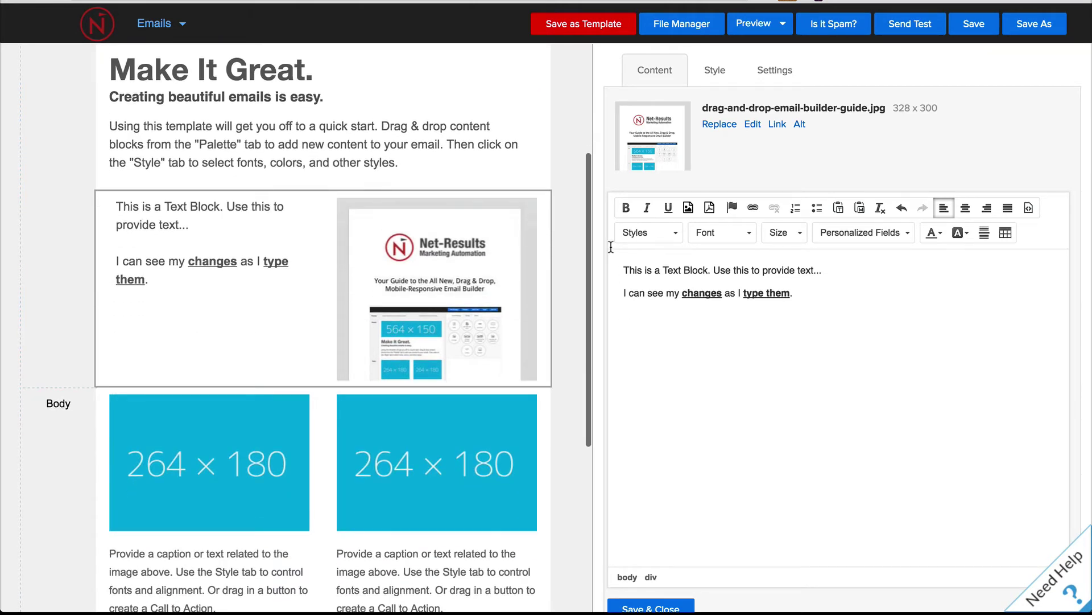
mouse_move(483, 208)
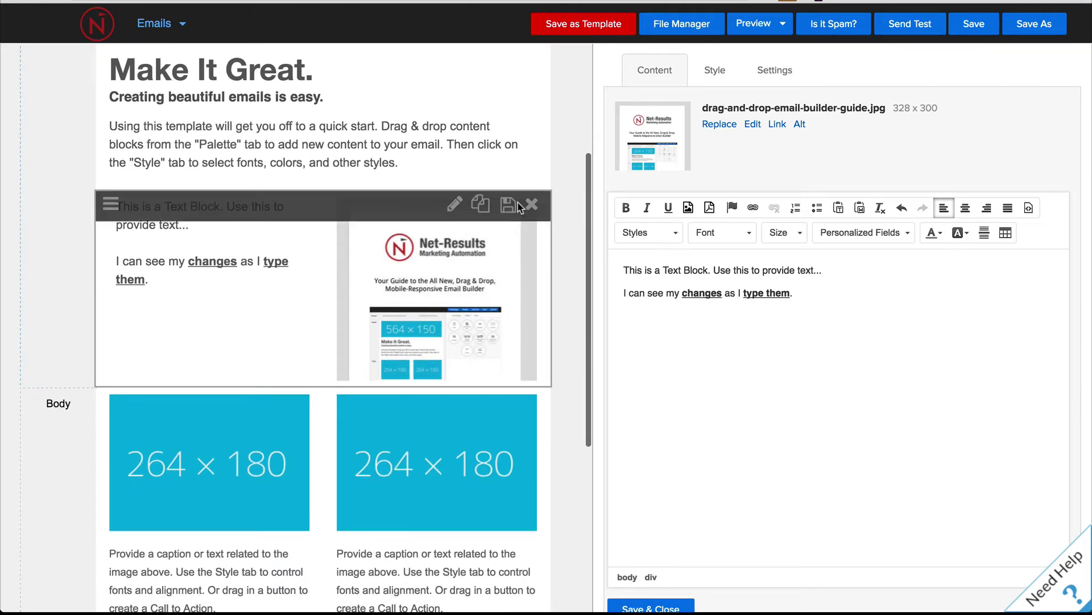
left_click(483, 205)
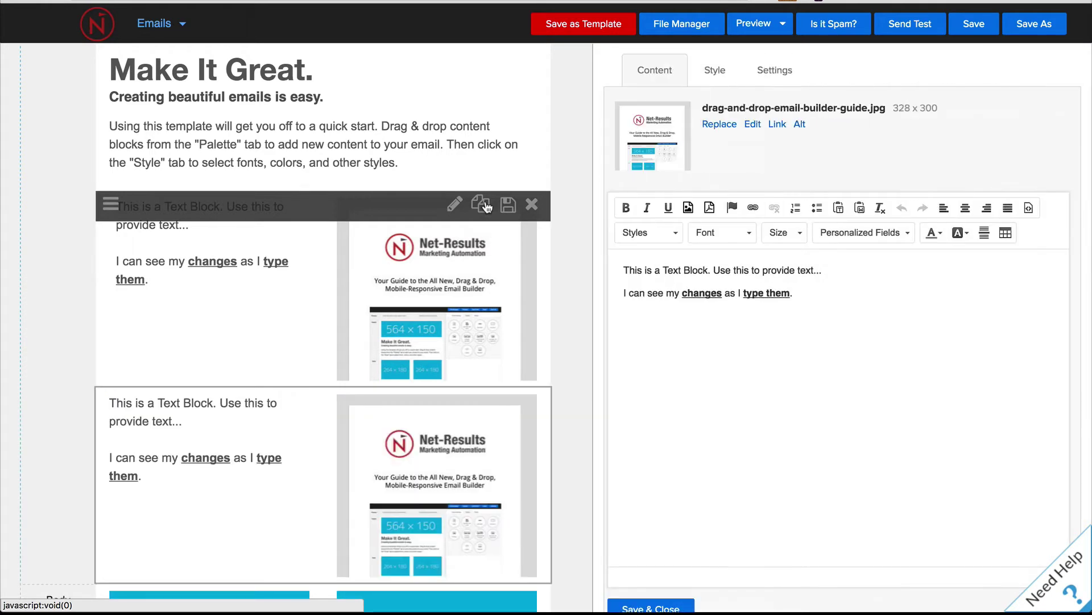
Step: Set the middle captioned image block's caption position to Right and its caption width to Three Quarters
scroll(469, 295, "down", 3)
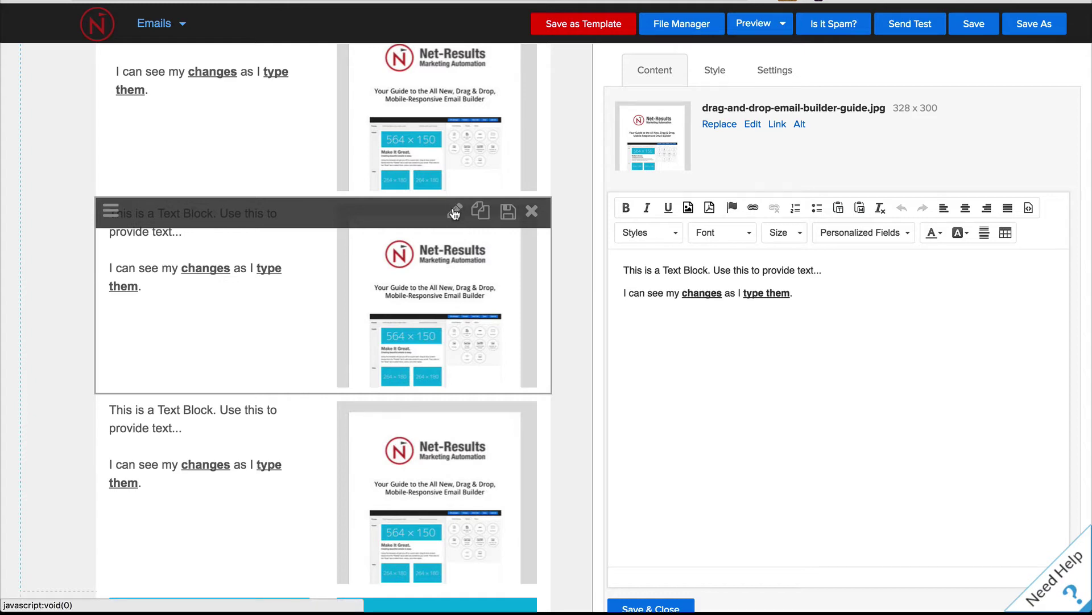
left_click(774, 73)
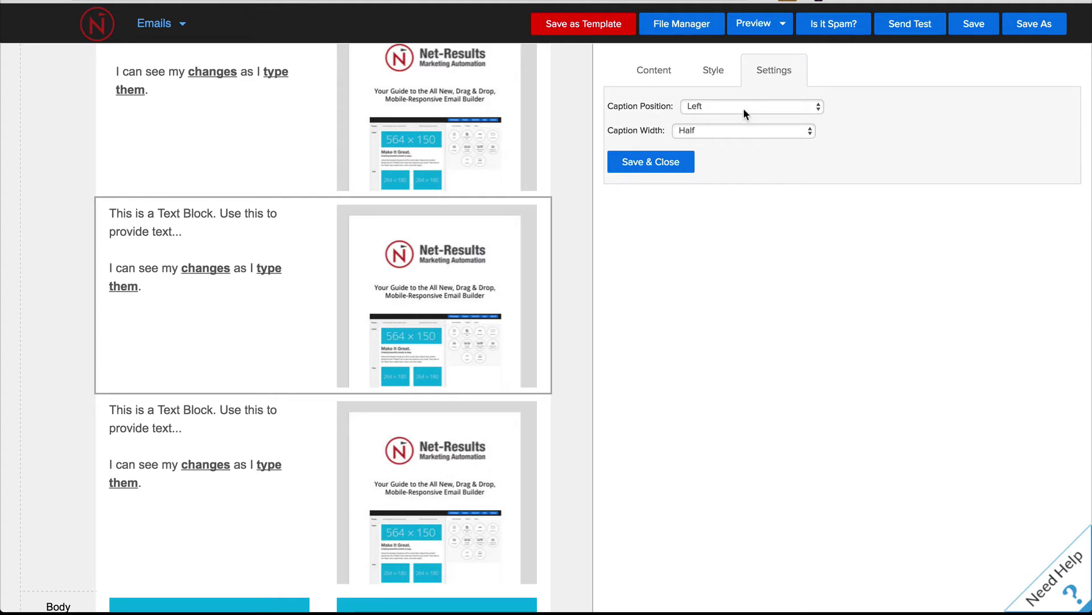
left_click(743, 107)
left_click(740, 130)
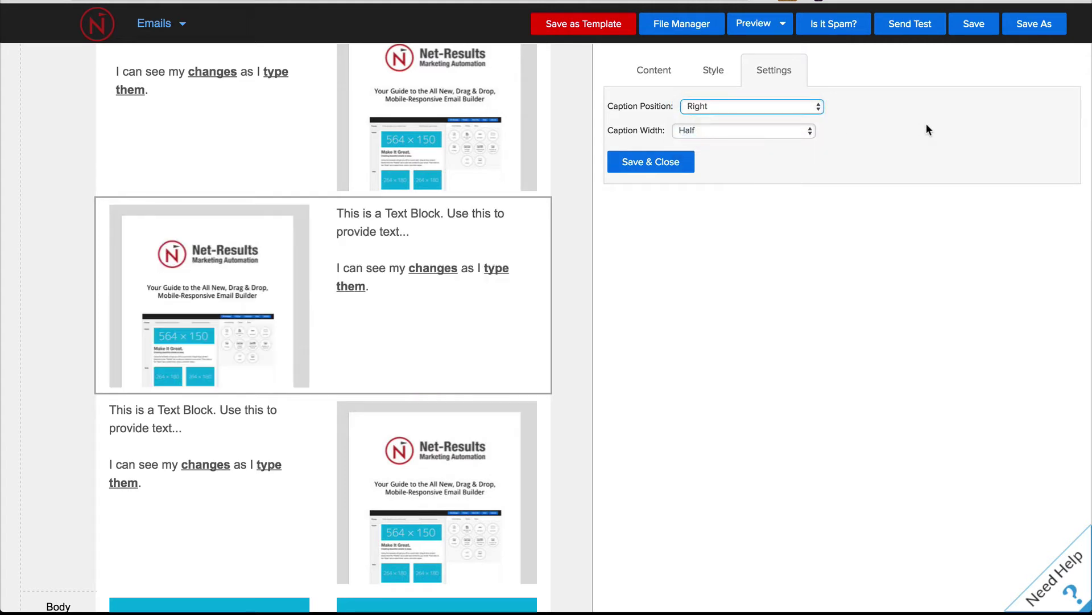
left_click(758, 132)
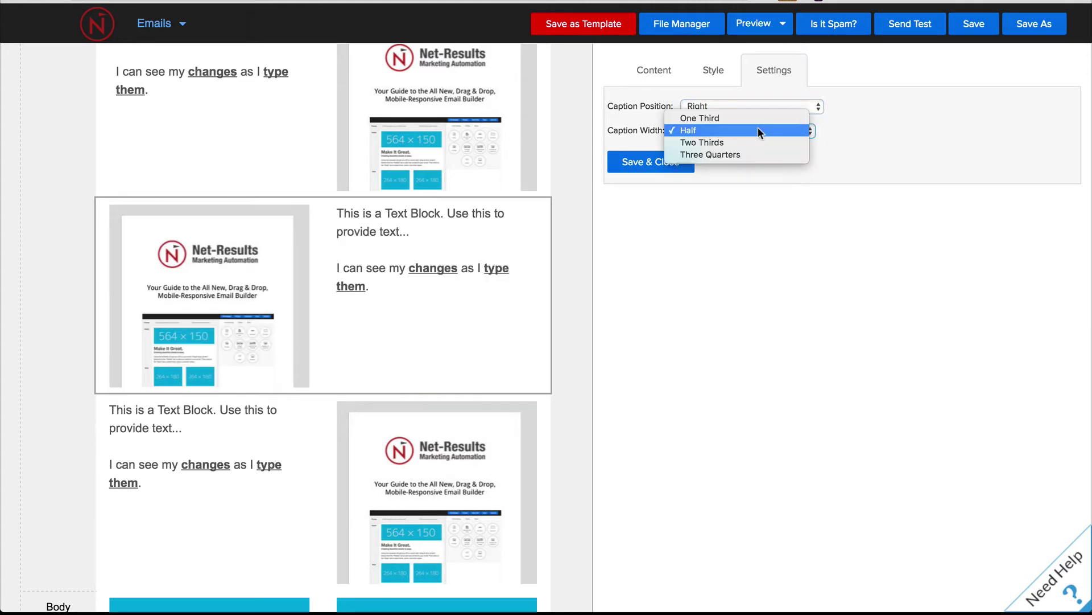
left_click(755, 154)
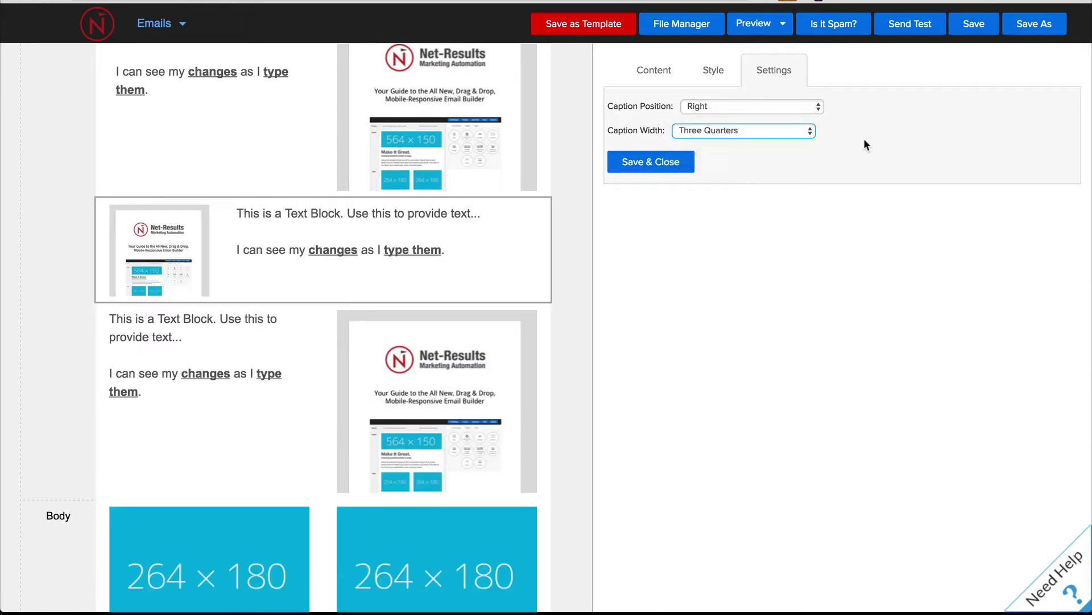
Step: Set the middle captioned image block's caption width to Half and save the block
left_click(751, 130)
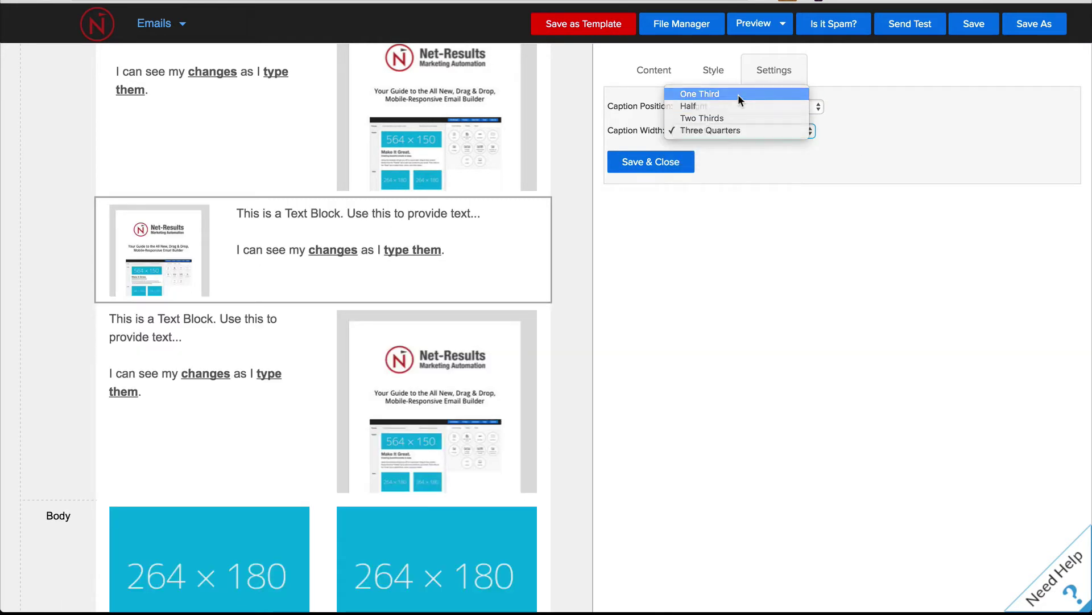
left_click(739, 95)
left_click(733, 128)
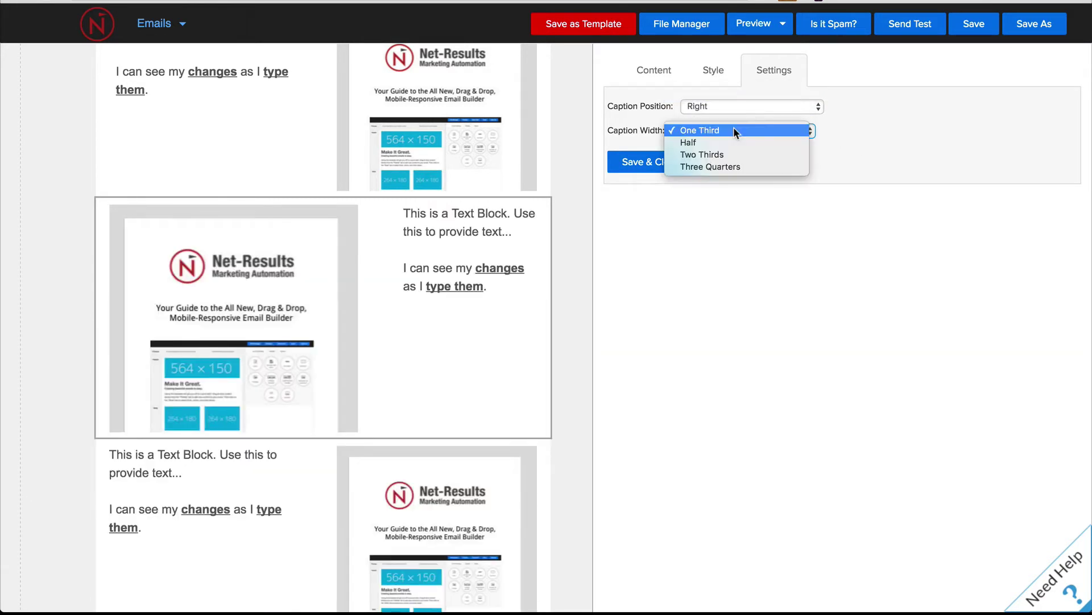
left_click(733, 142)
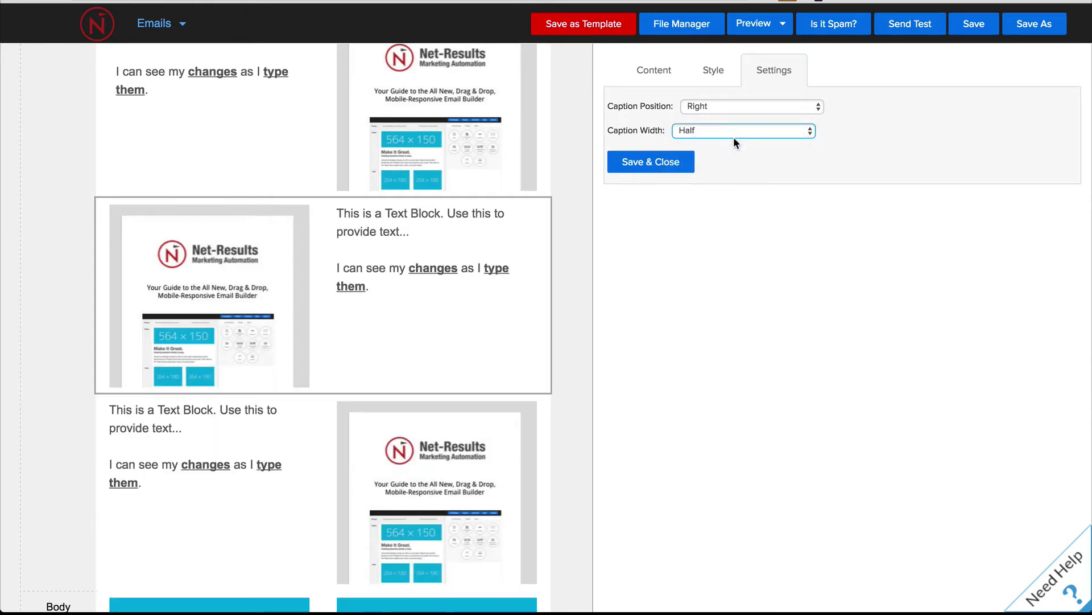
scroll(573, 188, "up", 3)
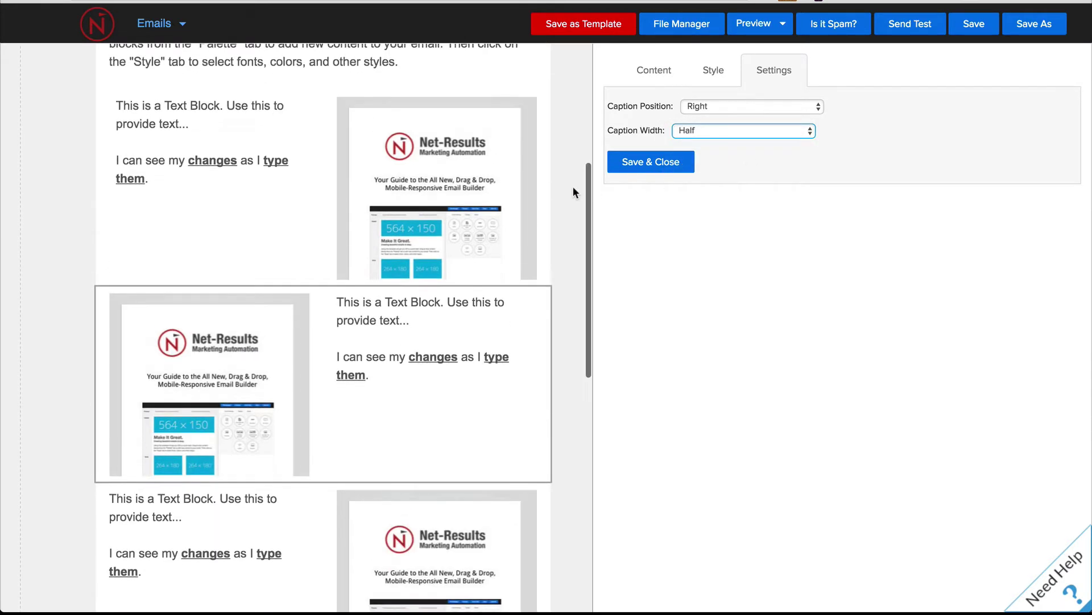
left_click(659, 162)
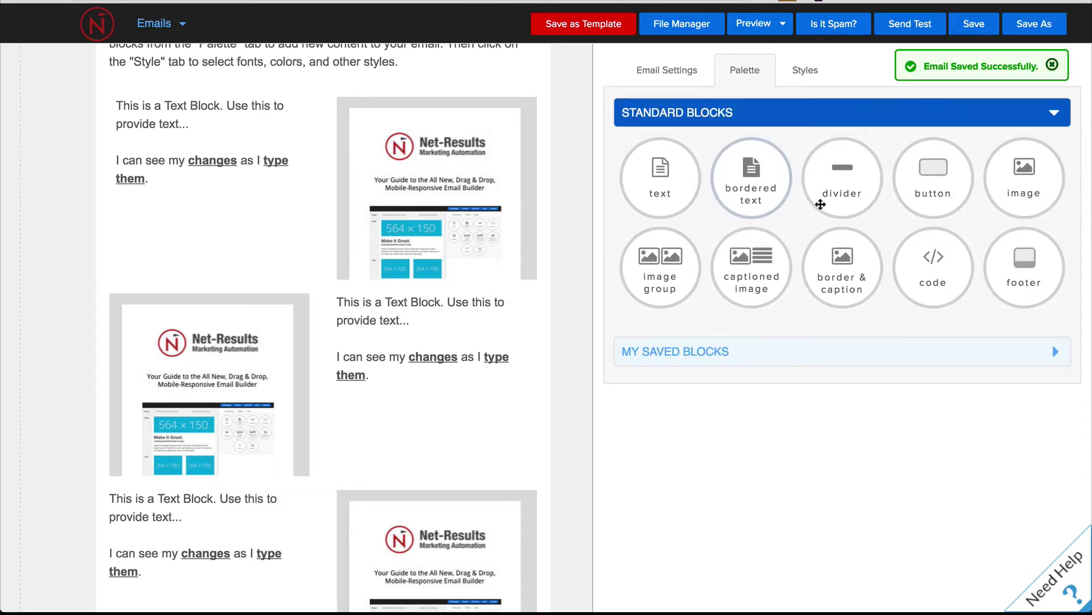
Step: Add a divider between the first and second captioned image blocks with top and bottom padding of 29
left_click_drag(838, 196, 394, 328)
left_click(671, 153)
type("2")
left_click(685, 179)
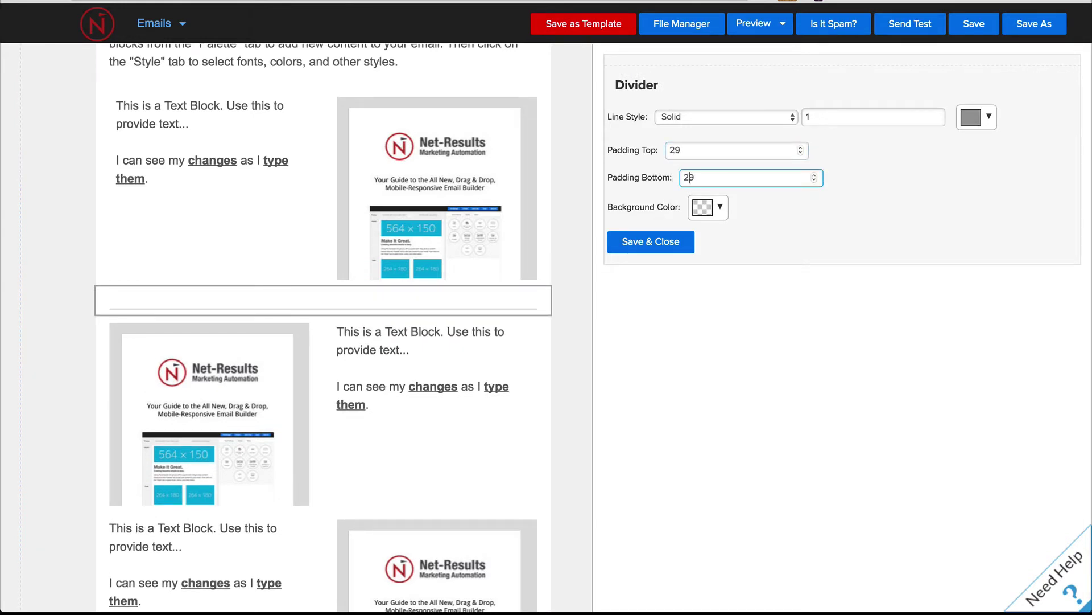
key("Tab")
mouse_move(410, 311)
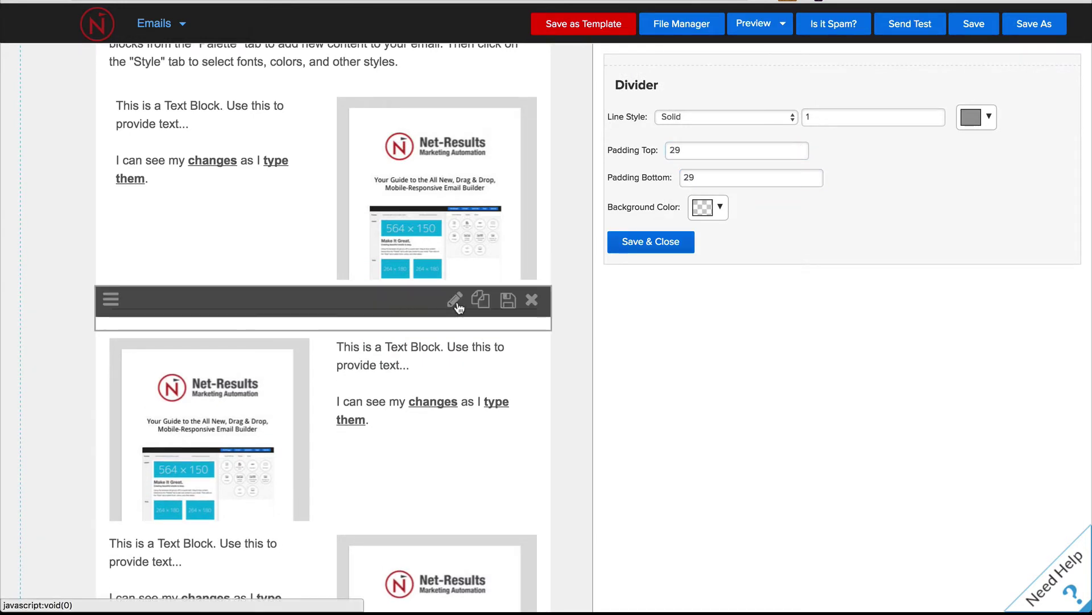
Step: Duplicate the divider, place the copy between the second and third captioned image blocks, and save it
left_click(481, 303)
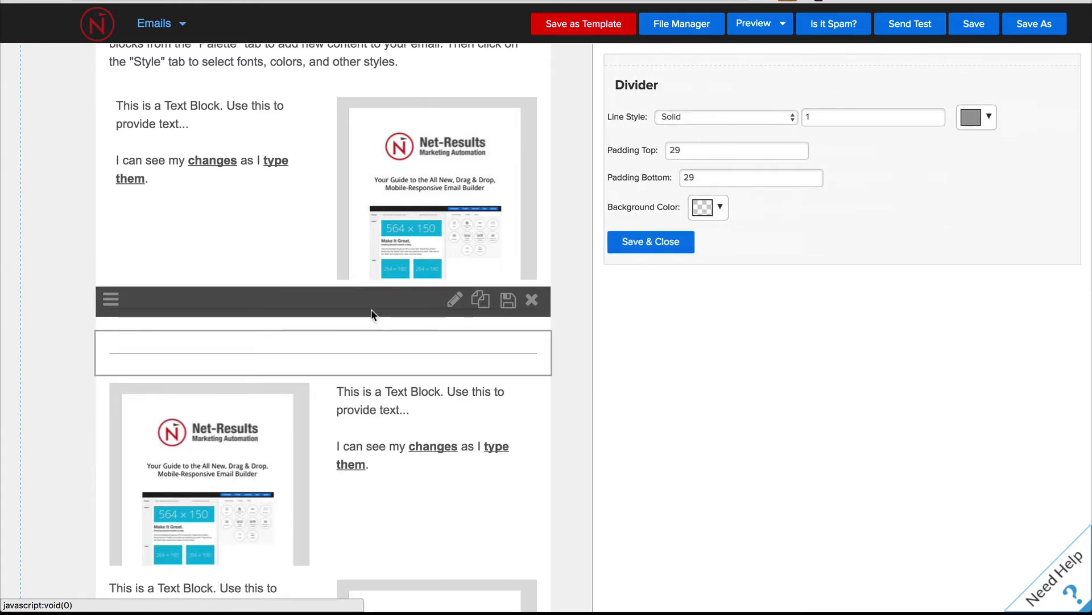
left_click_drag(110, 344, 113, 561)
scroll(518, 404, "down", 3)
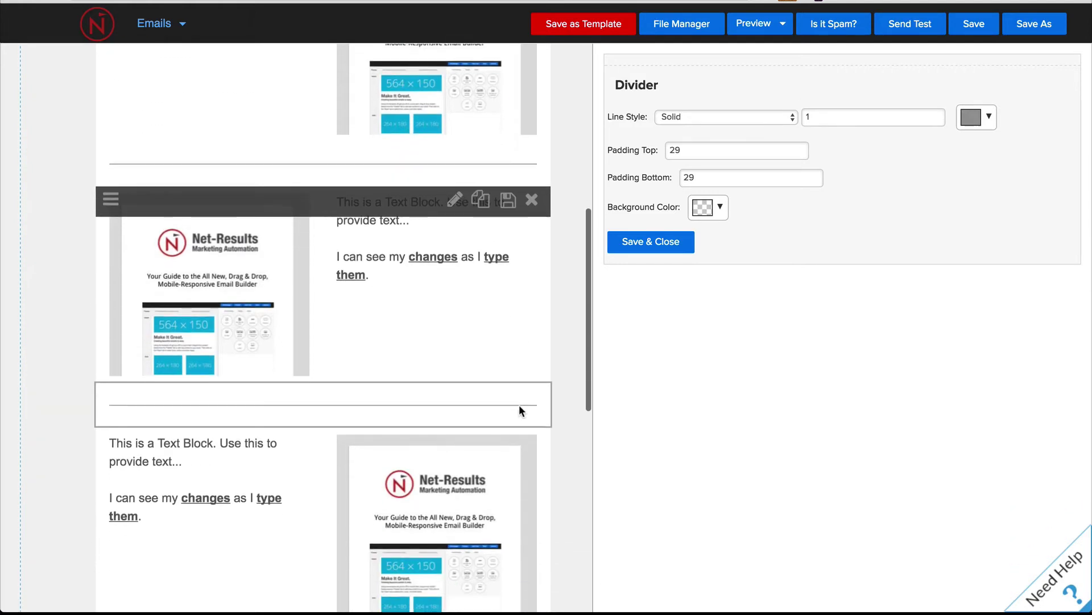
left_click(649, 243)
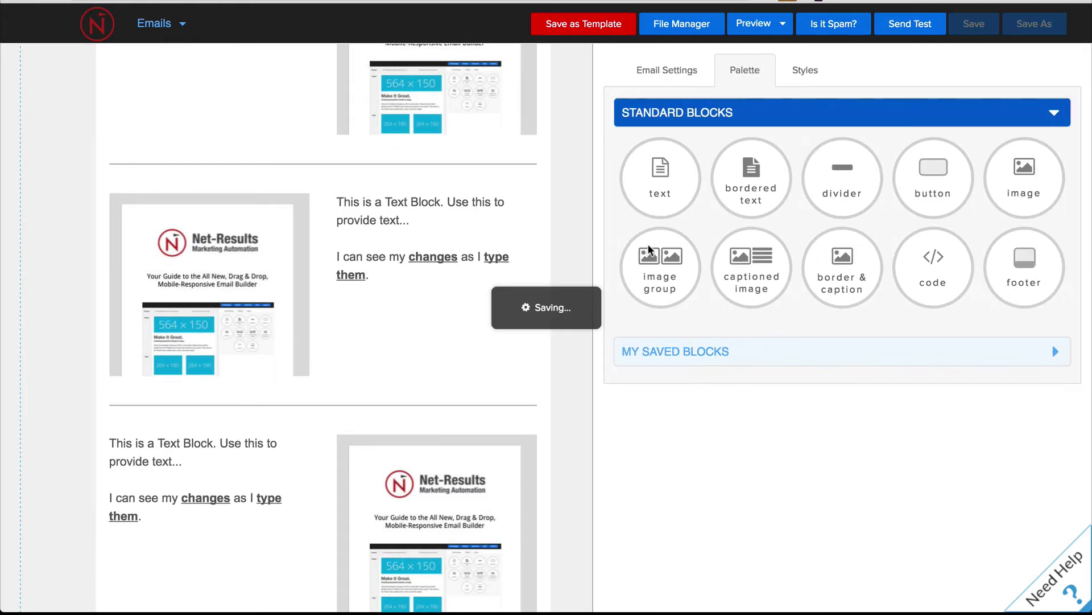
Step: Preview the email and examine its full layout in both the browser and mobile versions
scroll(532, 237, "up", 5)
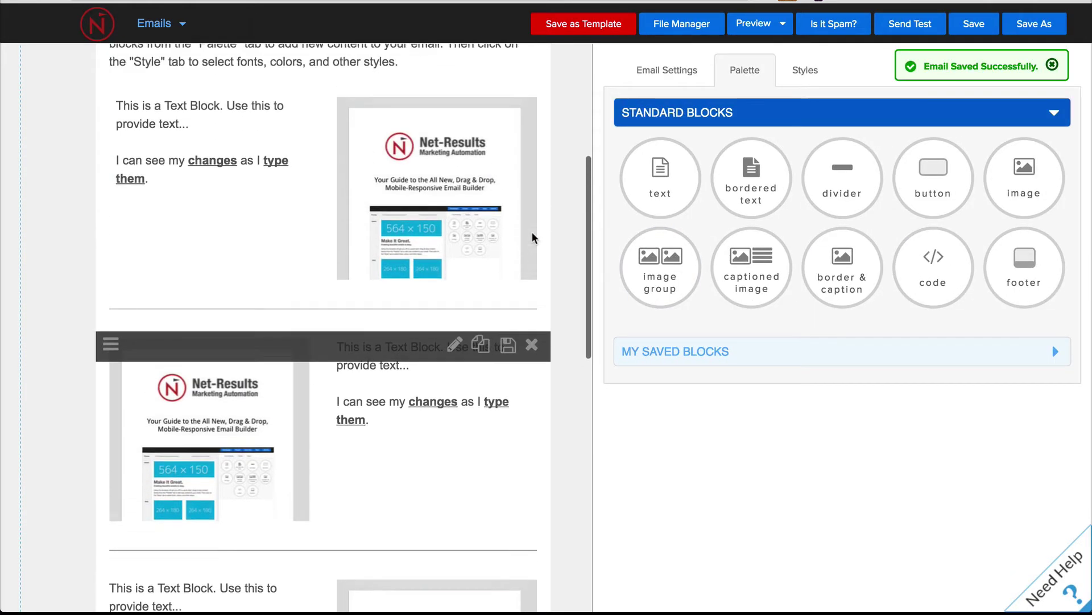
left_click(768, 27)
left_click(757, 42)
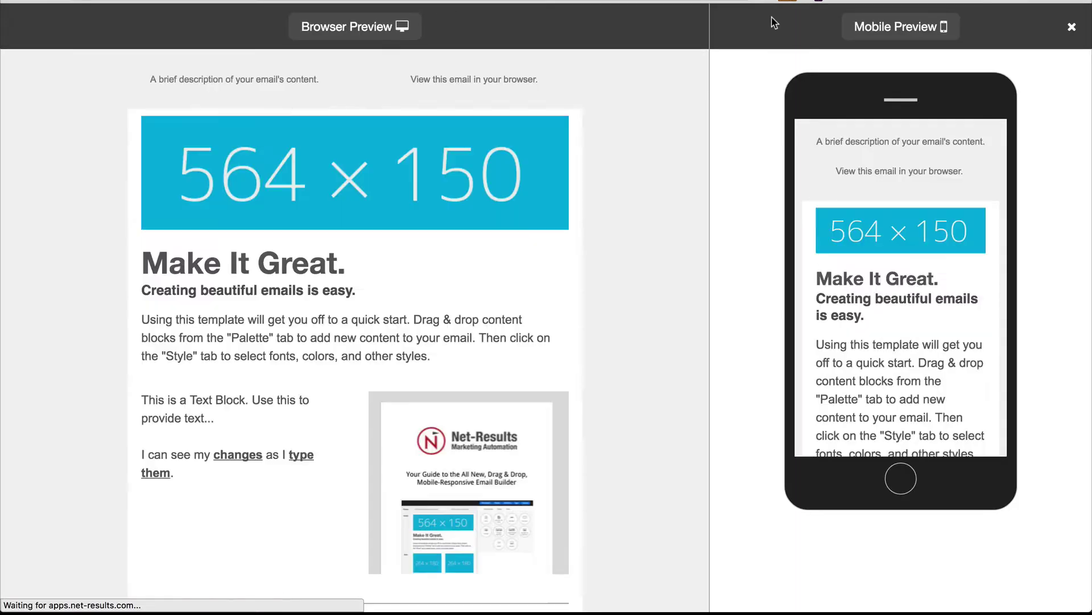
scroll(673, 249, "down", 5)
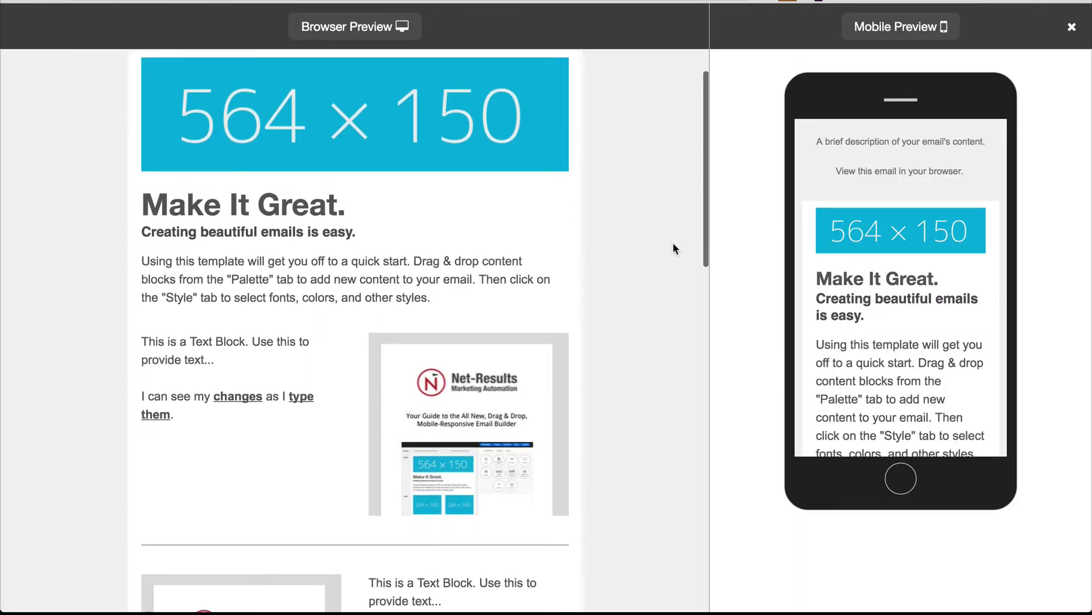
scroll(673, 244, "down", 10)
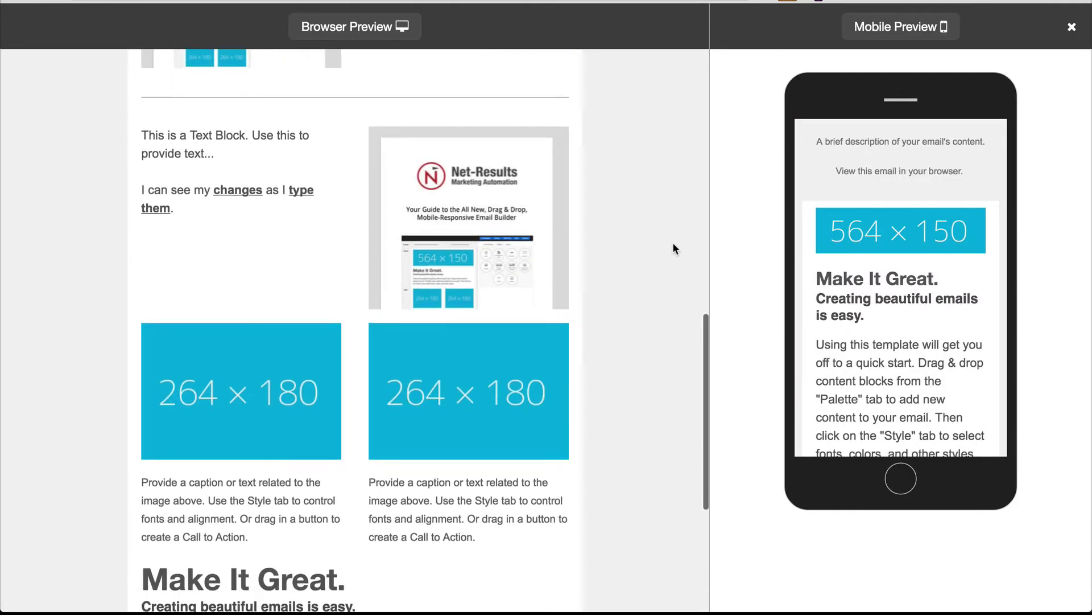
scroll(673, 249, "down", 2)
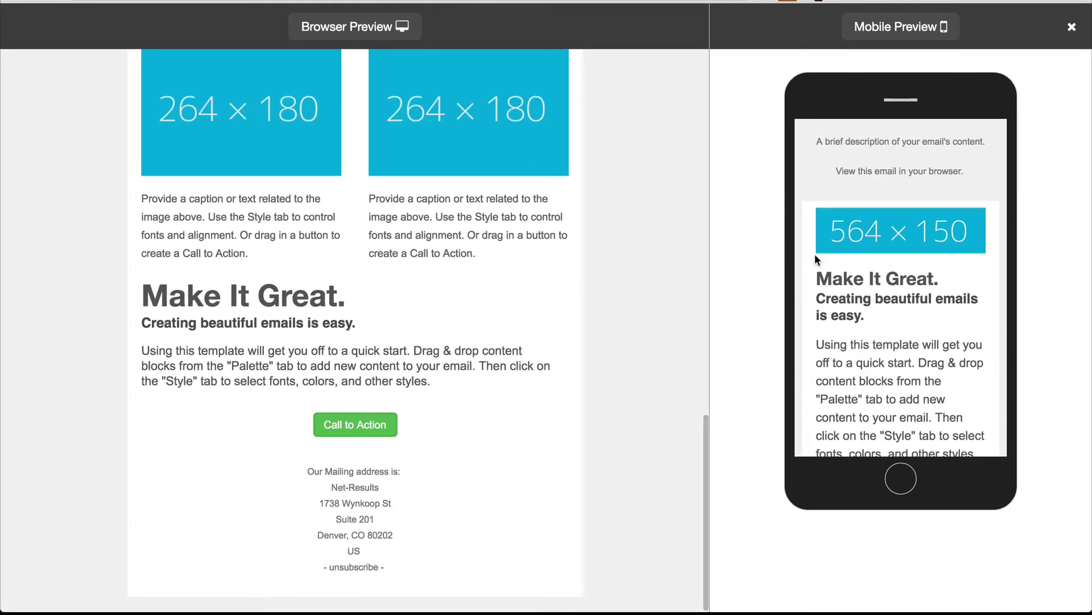
scroll(910, 362, "down", 3)
scroll(910, 362, "down", 8)
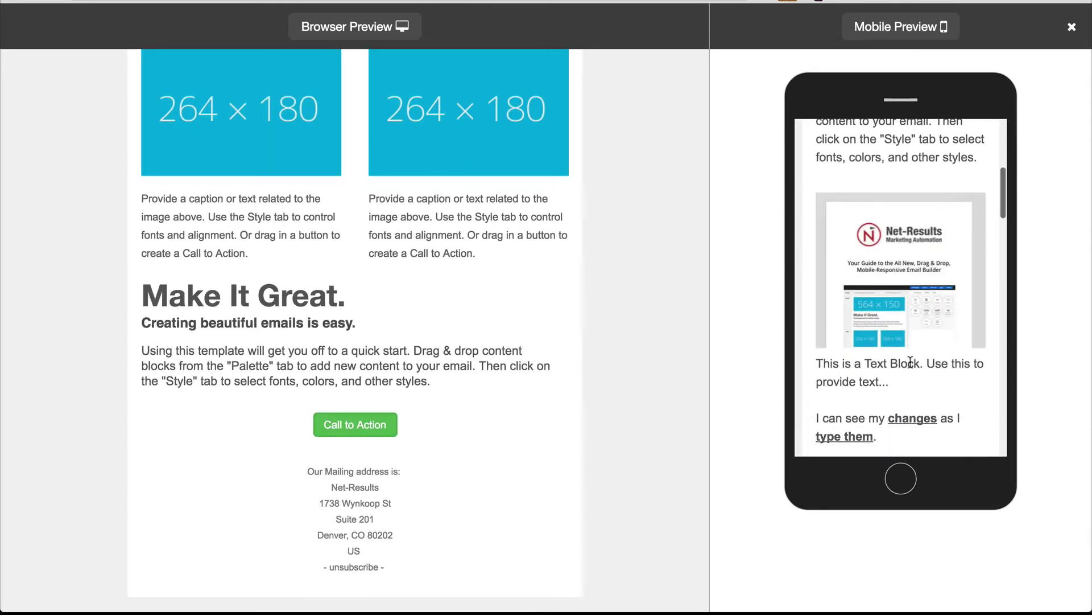
scroll(910, 362, "down", 8)
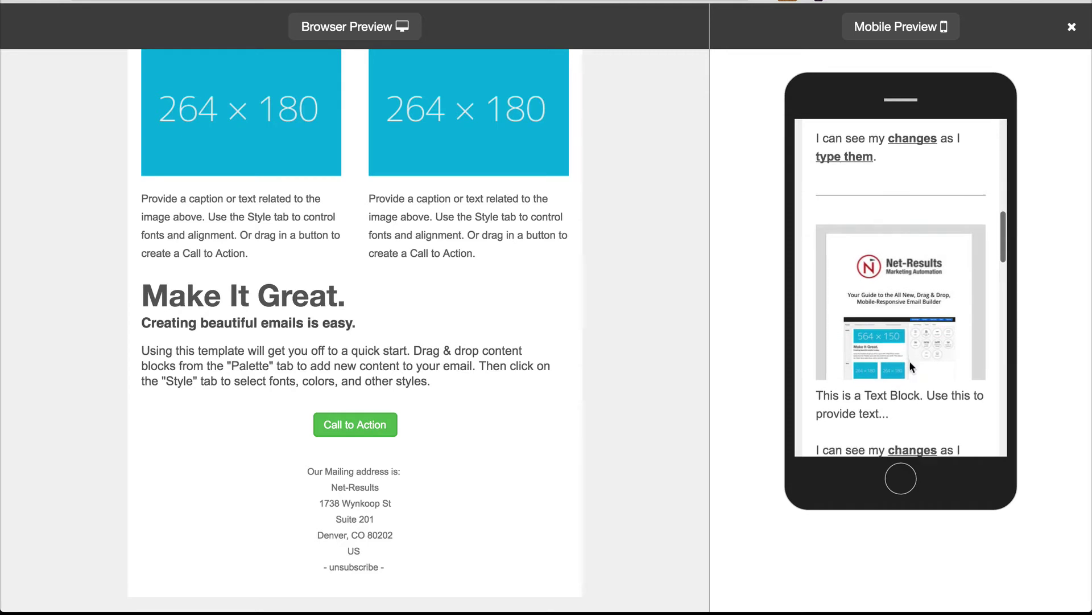
scroll(910, 364, "down", 8)
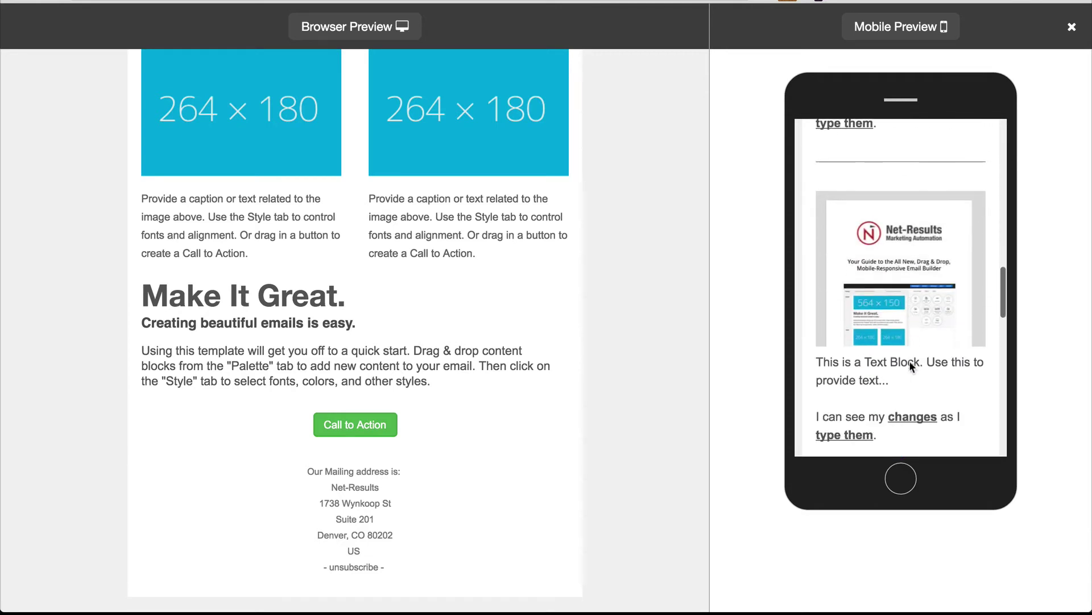
scroll(909, 360, "down", 5)
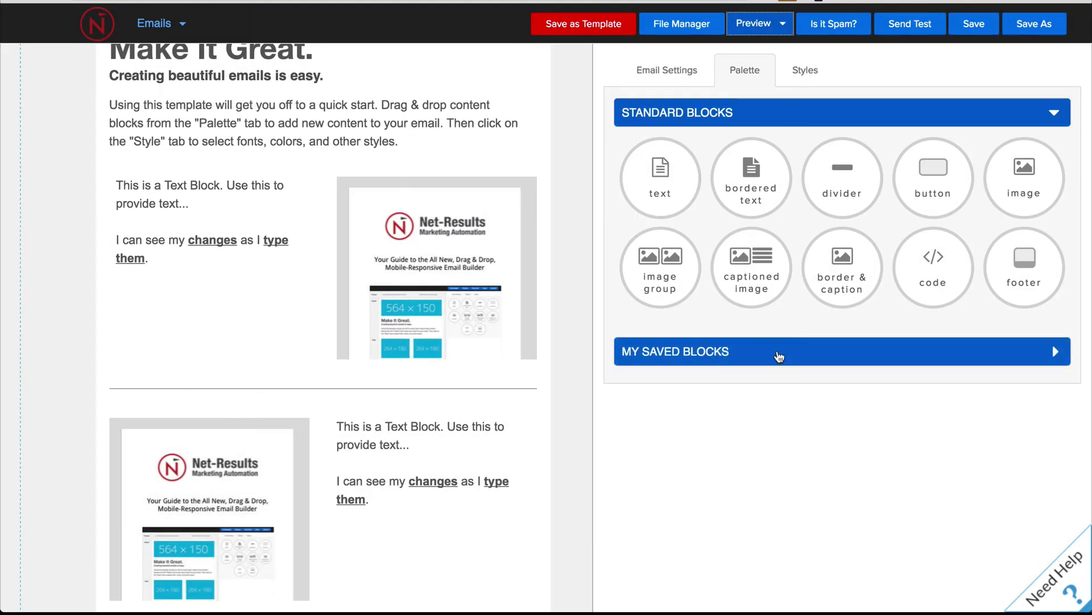
Step: Save the first captioned image block to the saved blocks library as "My Saved Block"
left_click(779, 357)
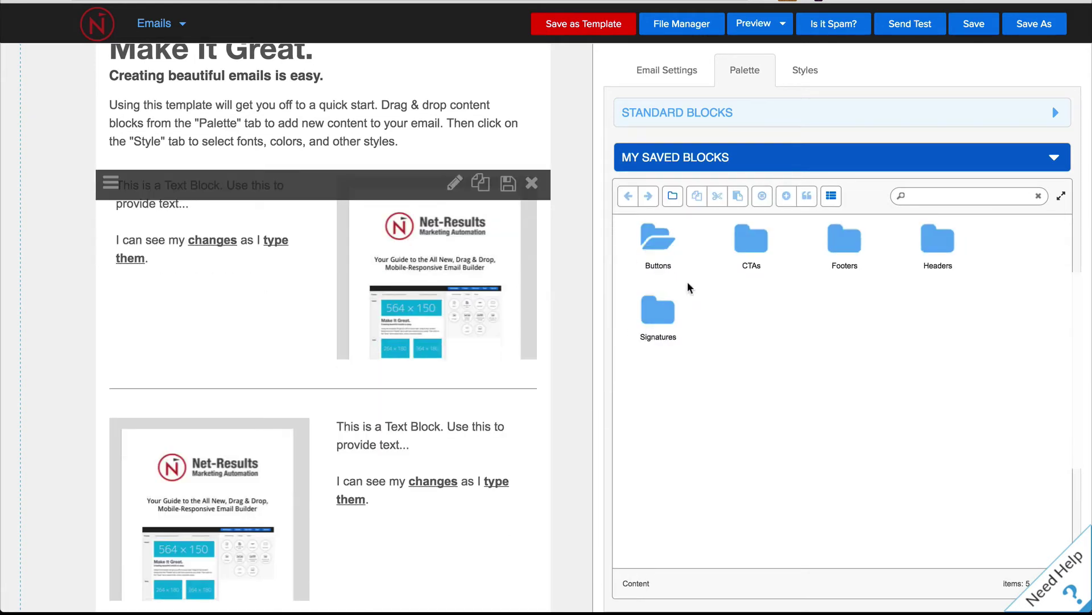
type("My Saved Block")
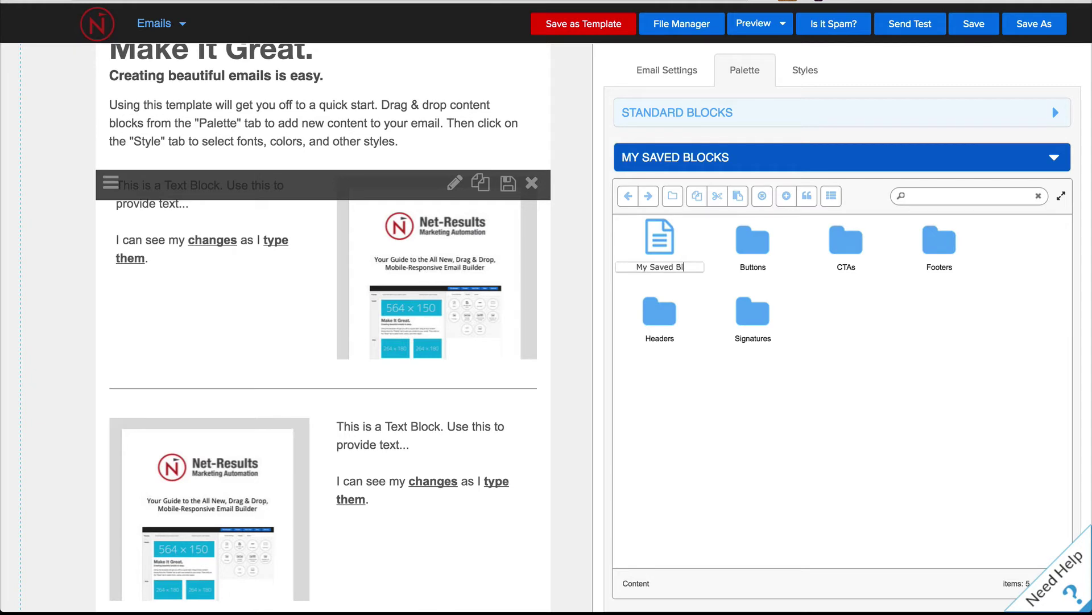
key("Return")
Step: Insert My Saved Block into the email's Preview section above the header and remove it again
scroll(480, 259, "up", 4)
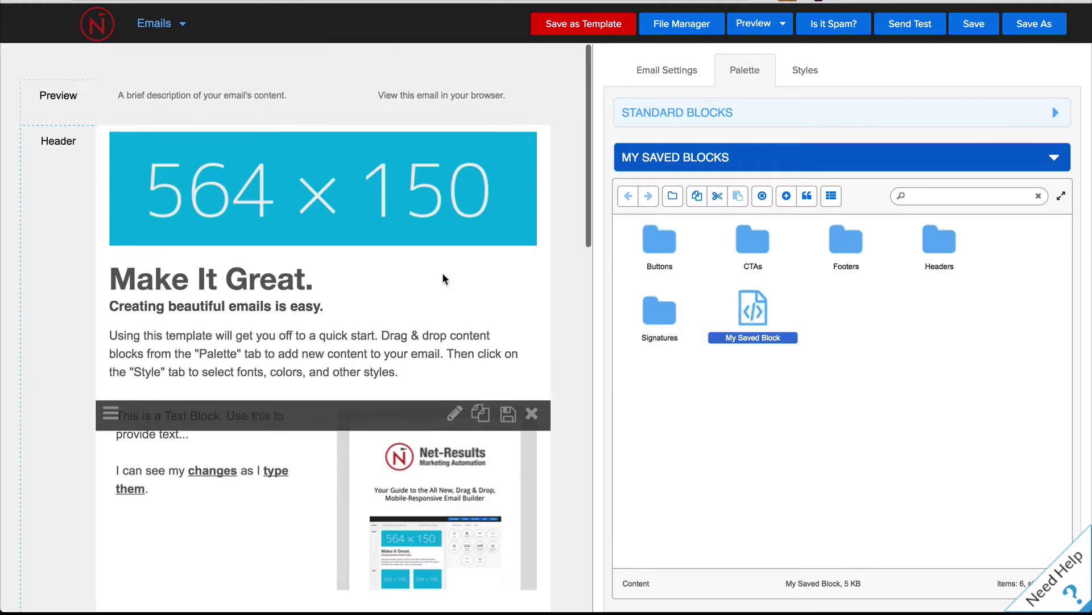
left_click_drag(754, 312, 197, 153)
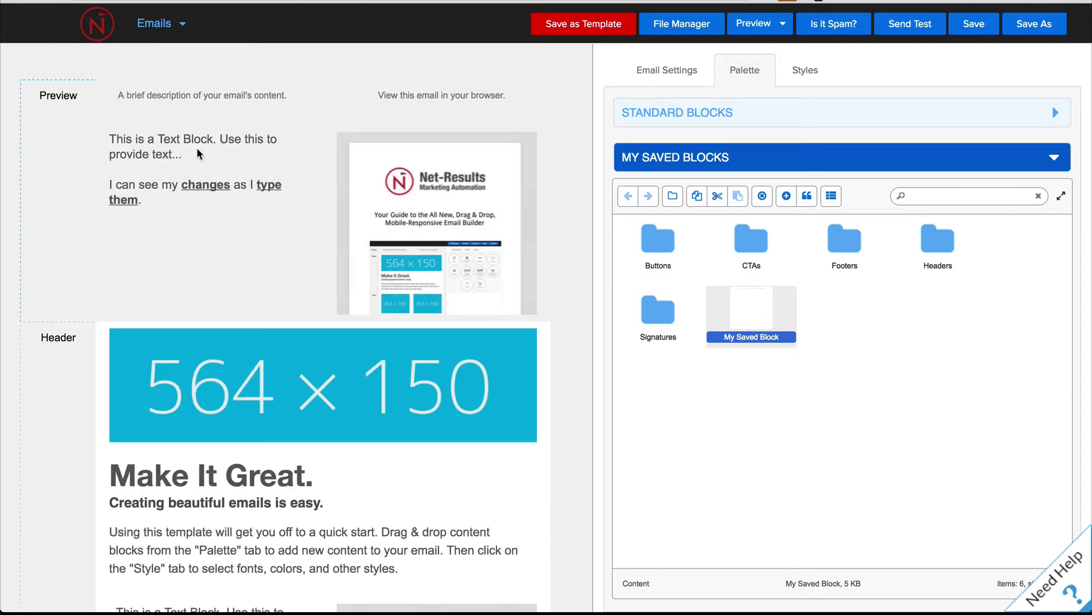
left_click(535, 138)
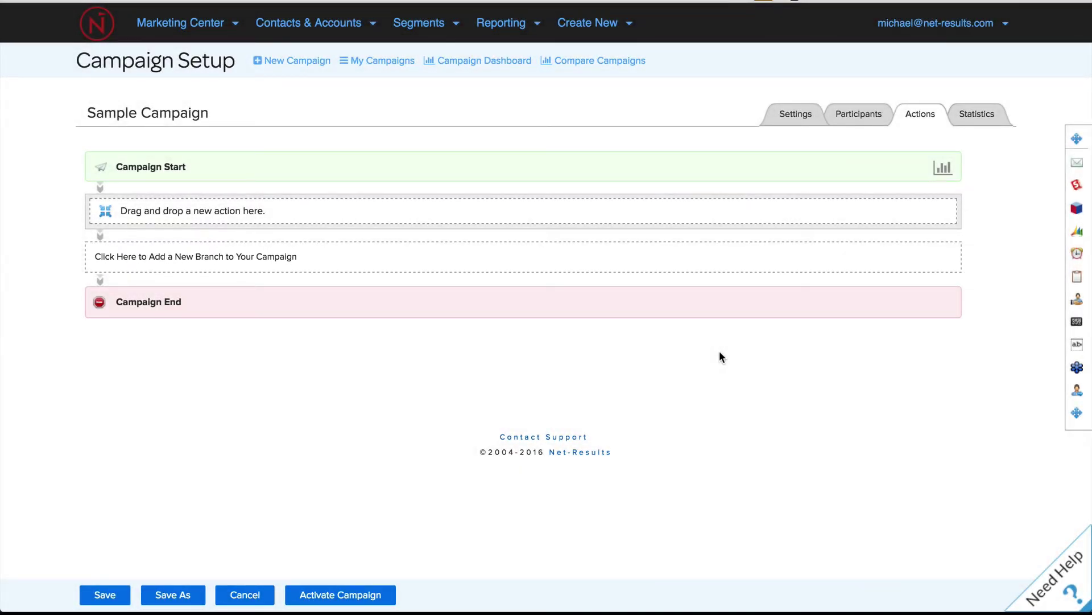
Step: Add a Send Email action at the start of Sample Campaign and choose the "Save as" copy of the test email
mouse_move(1079, 244)
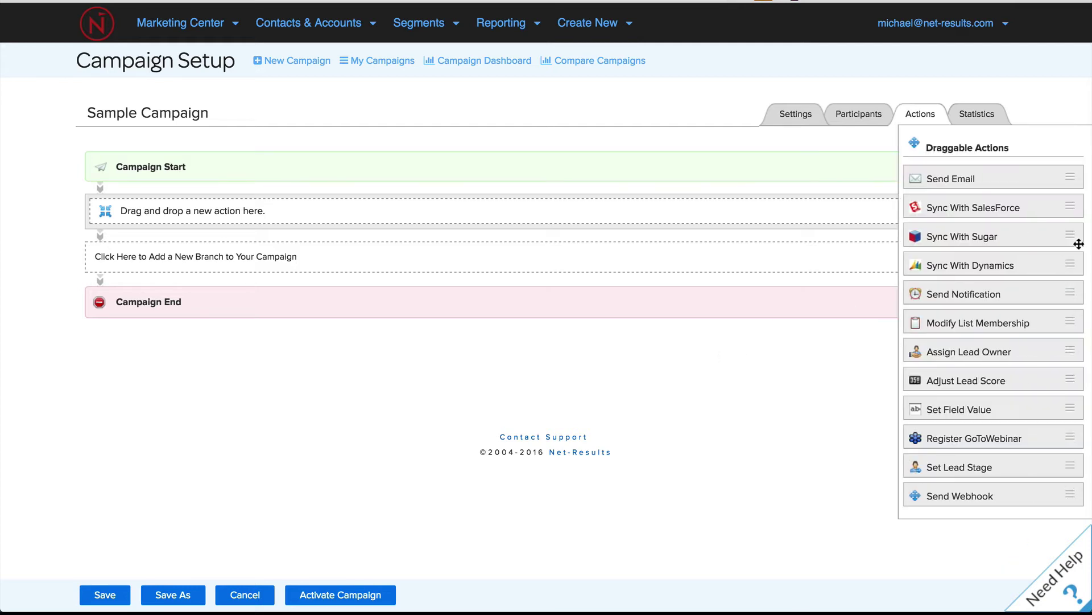
left_click_drag(997, 182, 583, 219)
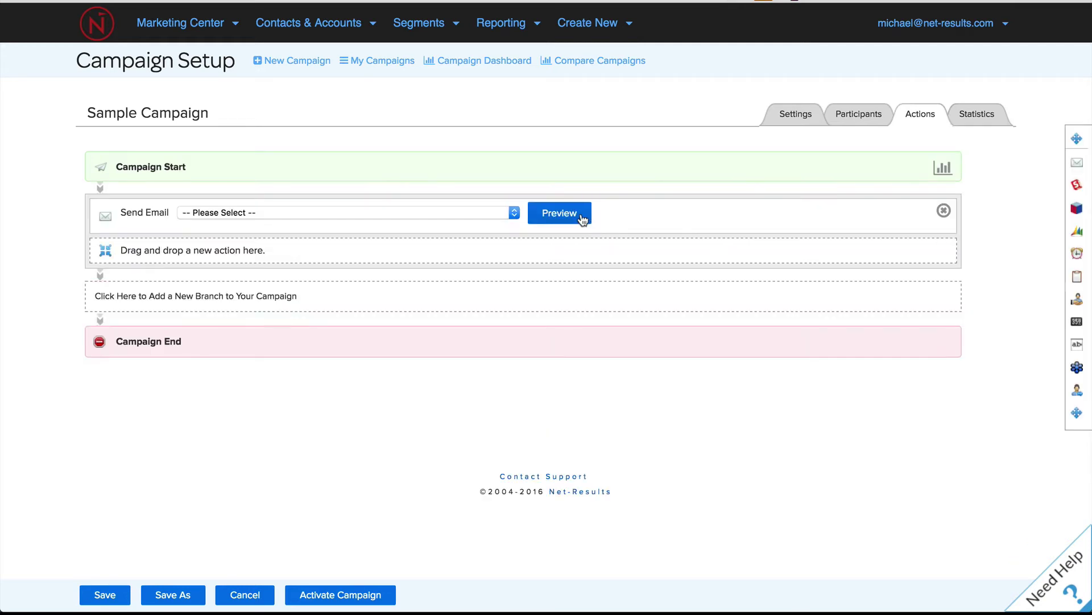
left_click(441, 212)
left_click(423, 273)
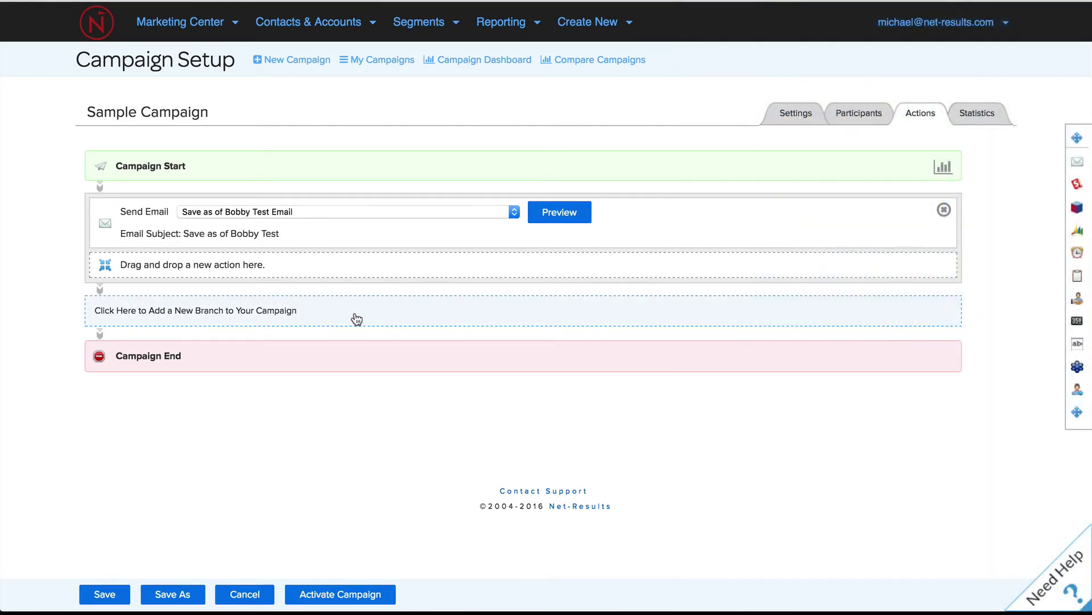
Step: Add a campaign branch named "Open Opp in Salesforce >$50,000, Did Click Through, Viewed >2 Web Pages, Did Not Convert"
left_click(357, 318)
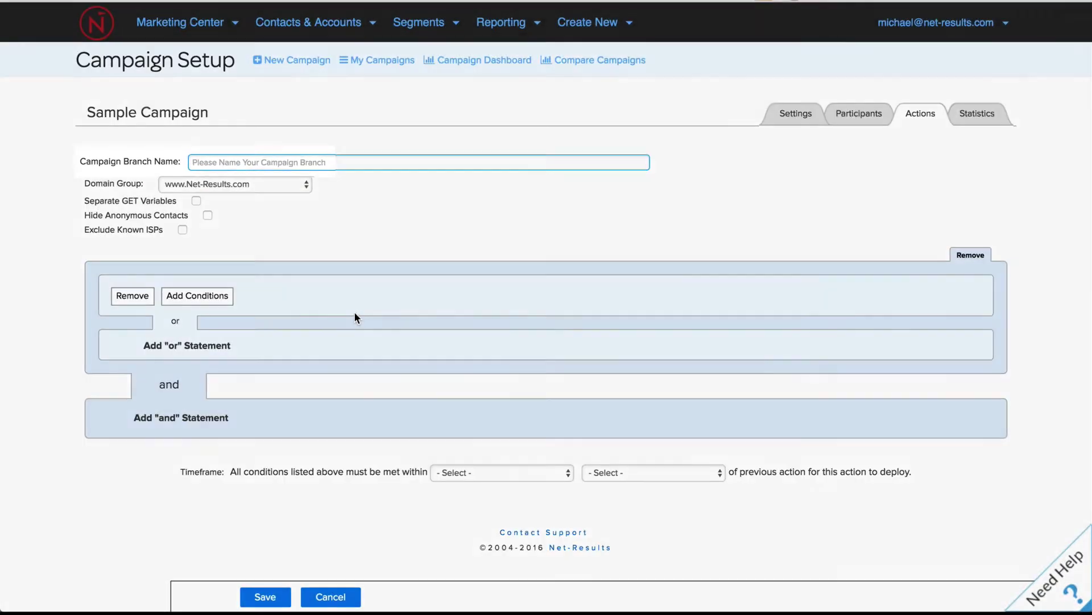
type("Open Opp in Salesforce >$50,000, Did Click Through, Viewed >2 Web Pages, Did Not Convert")
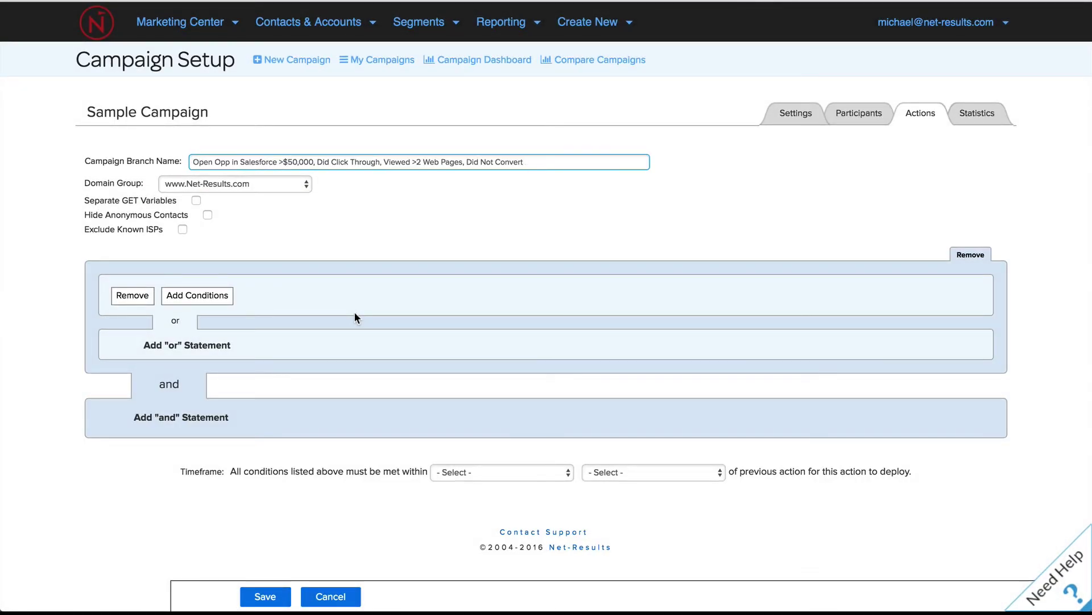
Step: Add the SalesForce Opportunity Amount field from the CRM/Integration contact fields to the branch's conditions to be applied
left_click(218, 296)
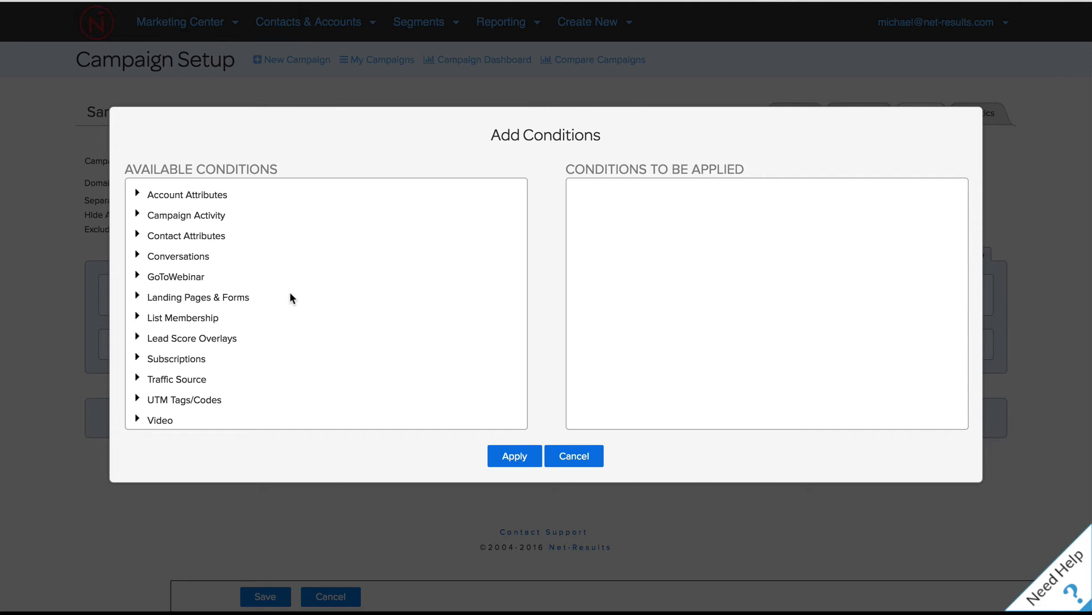
left_click(206, 237)
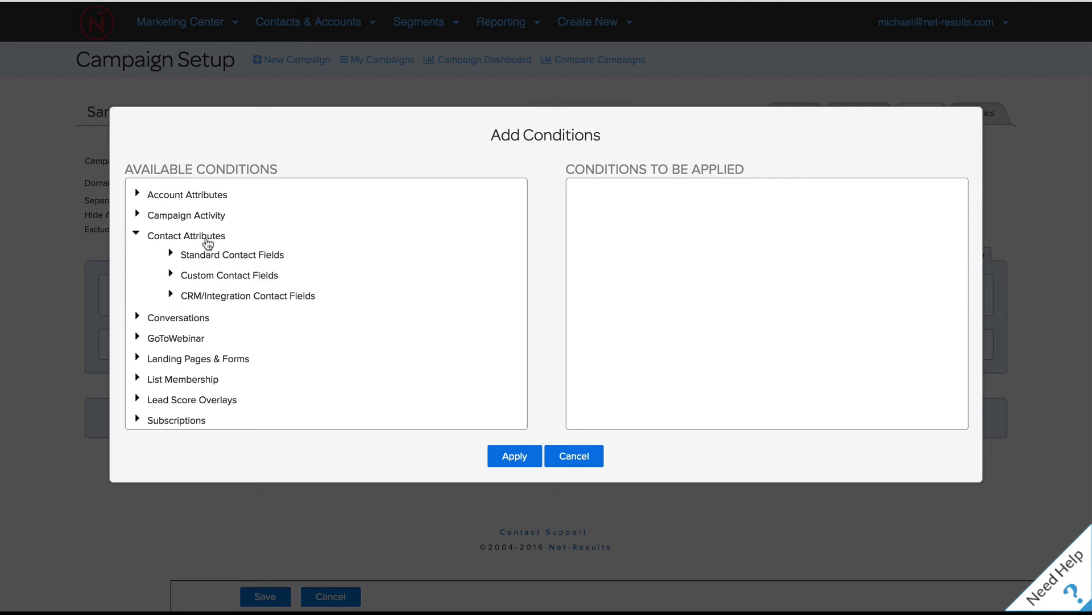
left_click(313, 297)
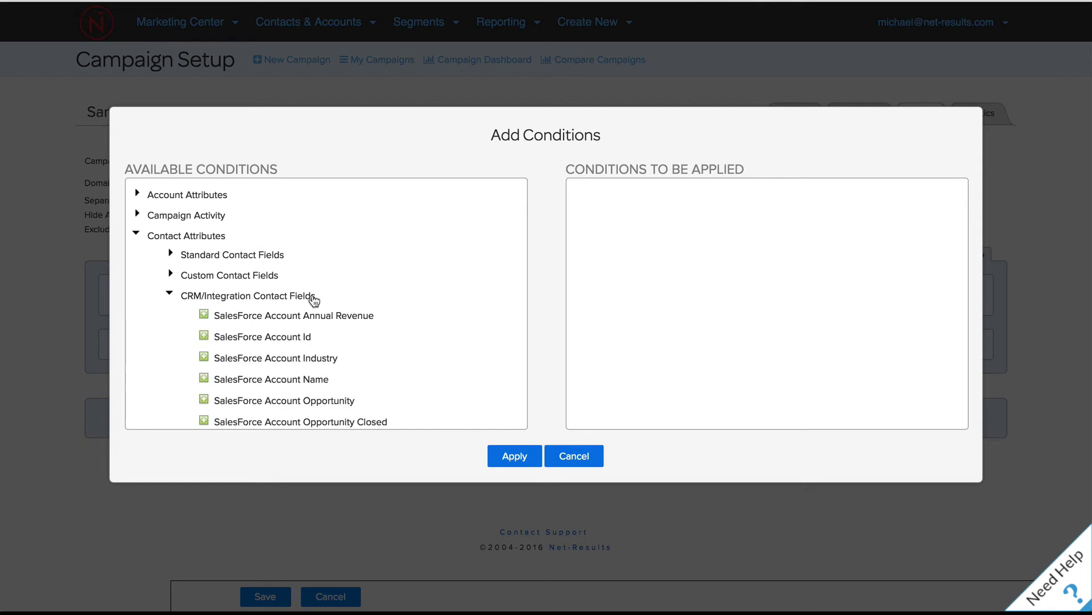
scroll(313, 297, "down", 6)
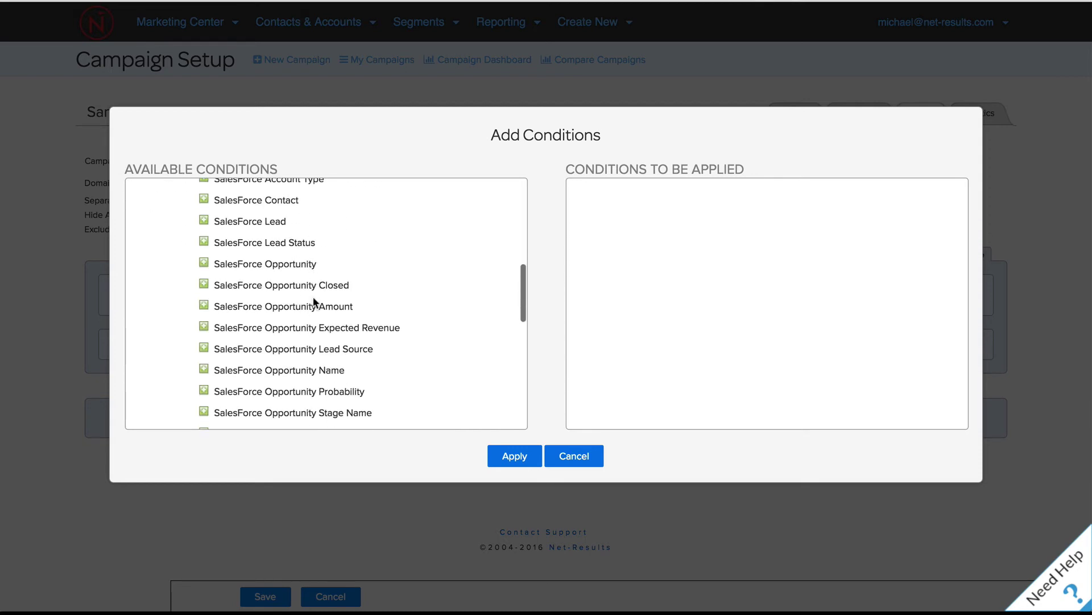
left_click(323, 308)
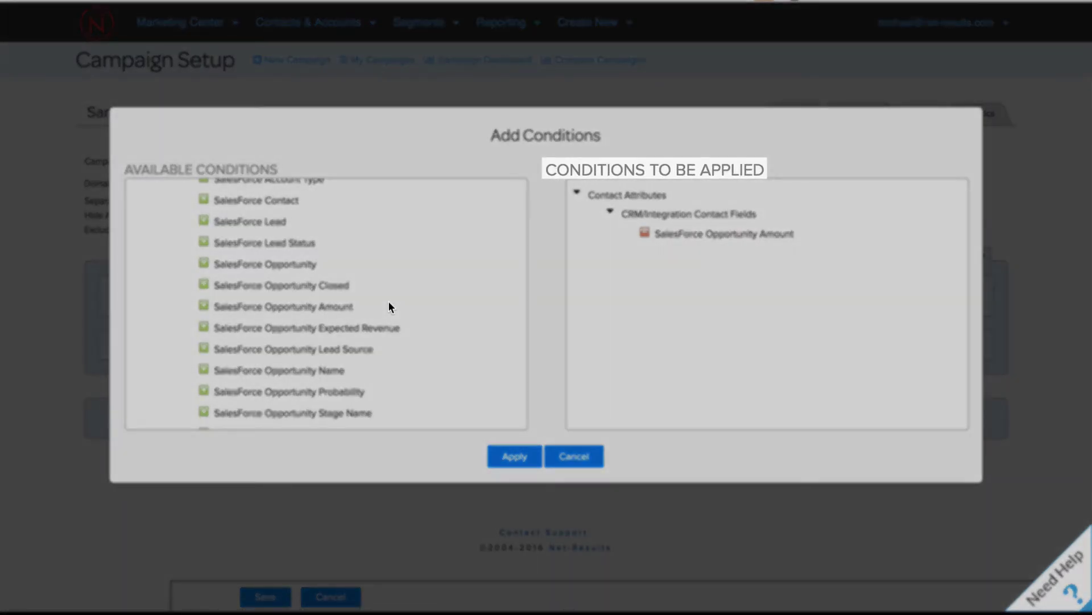
Step: Add the "Email Activity within this Branch" condition for this campaign's Campaign Start to the conditions to be applied
scroll(389, 306, "up", 8)
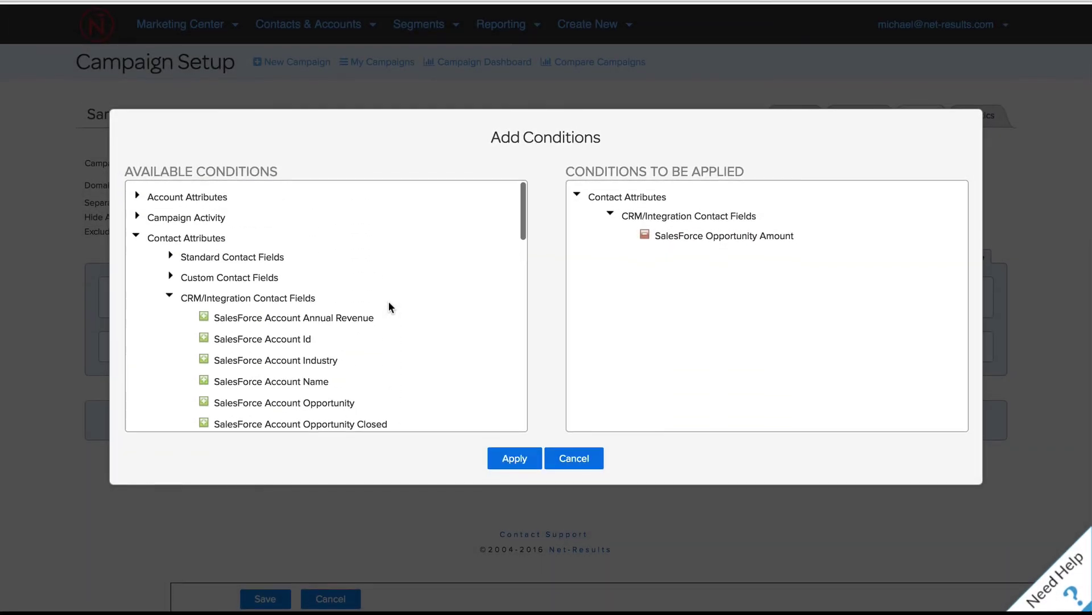
left_click(207, 241)
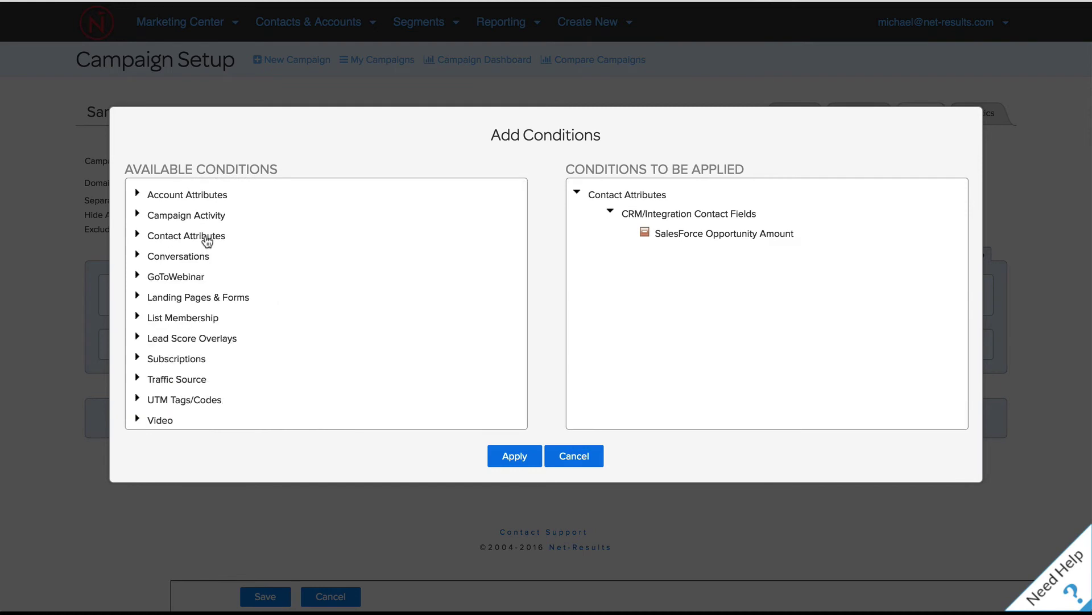
left_click(207, 220)
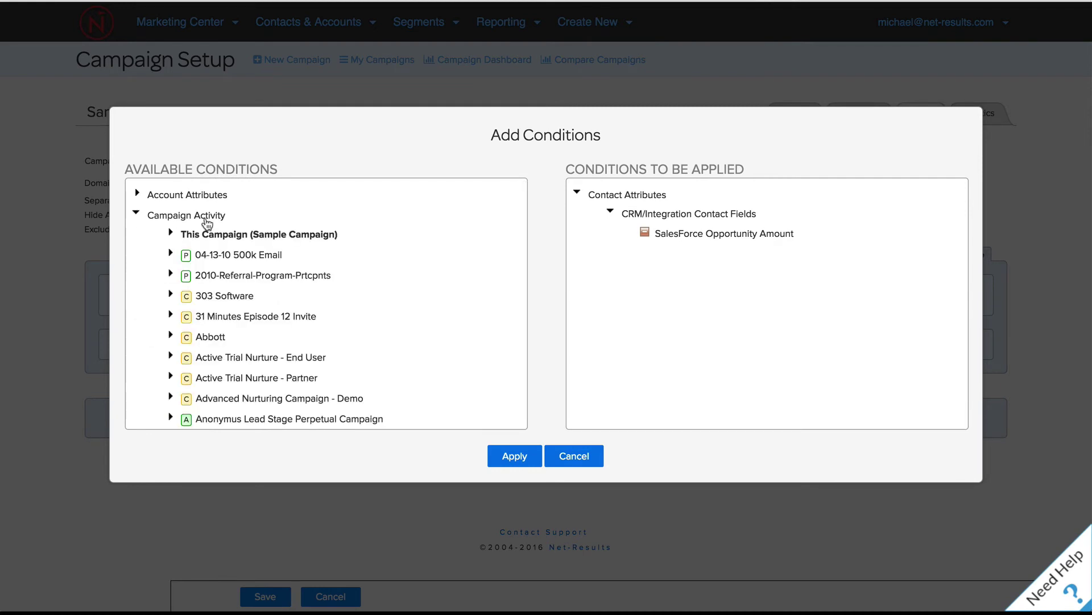
left_click(223, 235)
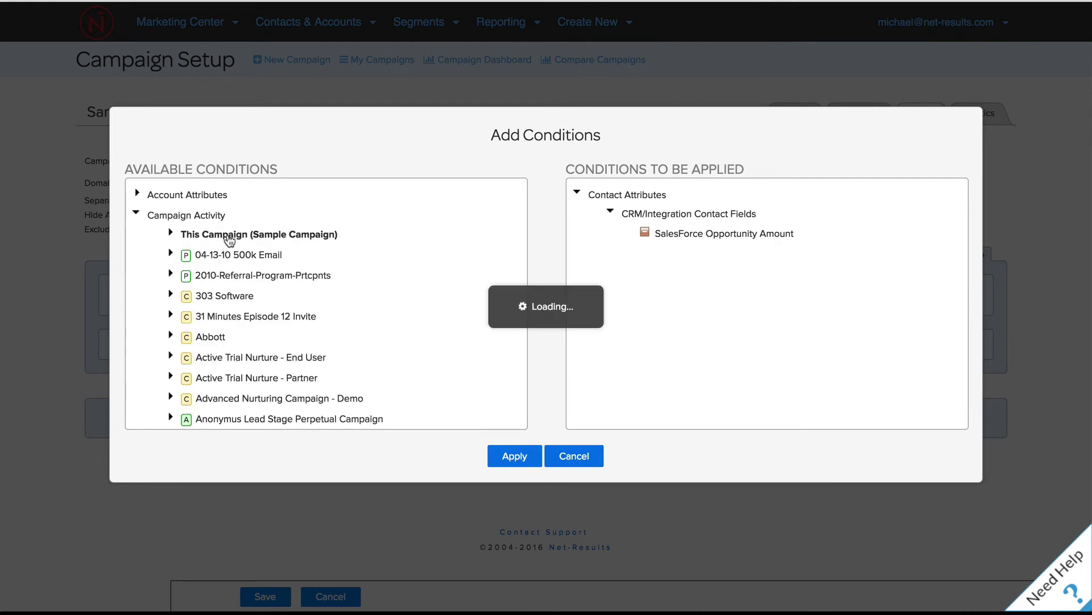
left_click(270, 255)
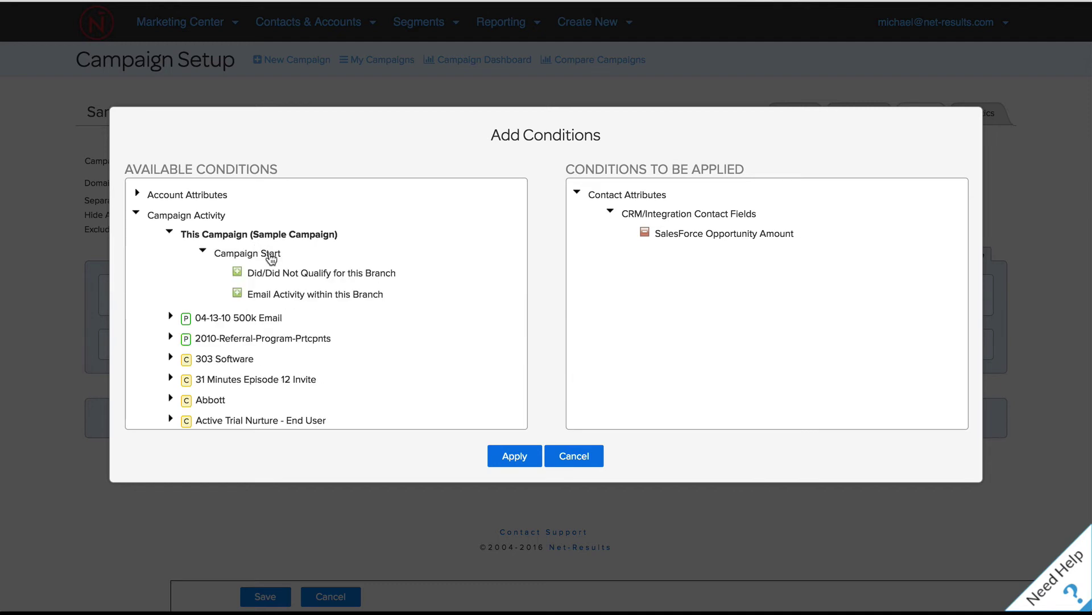
left_click(363, 299)
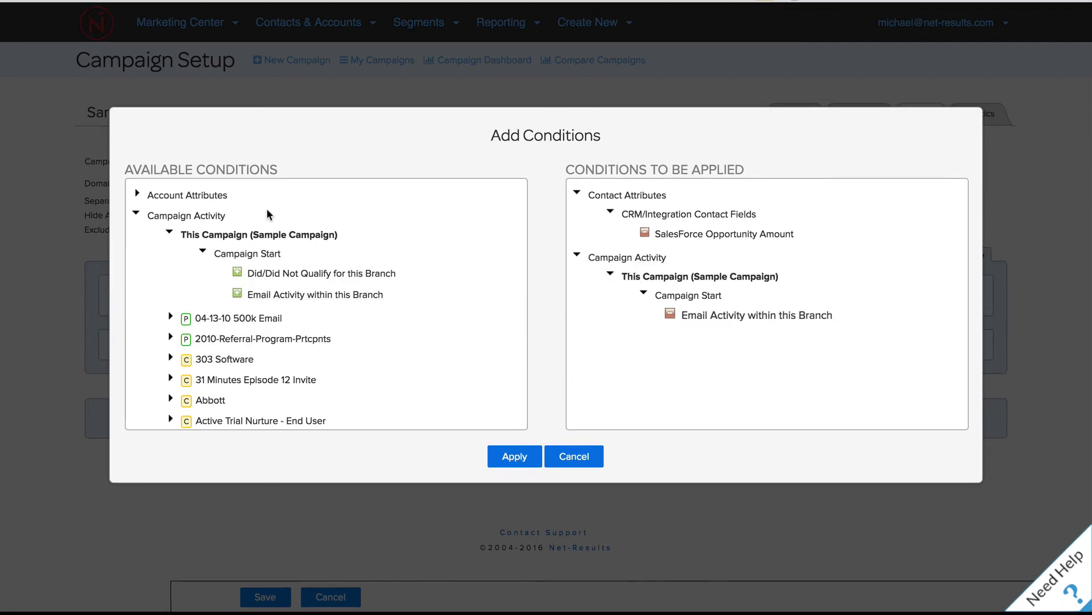
Step: Add the Number of Page Views condition from Website Visit Activity to the conditions to be applied
left_click(138, 215)
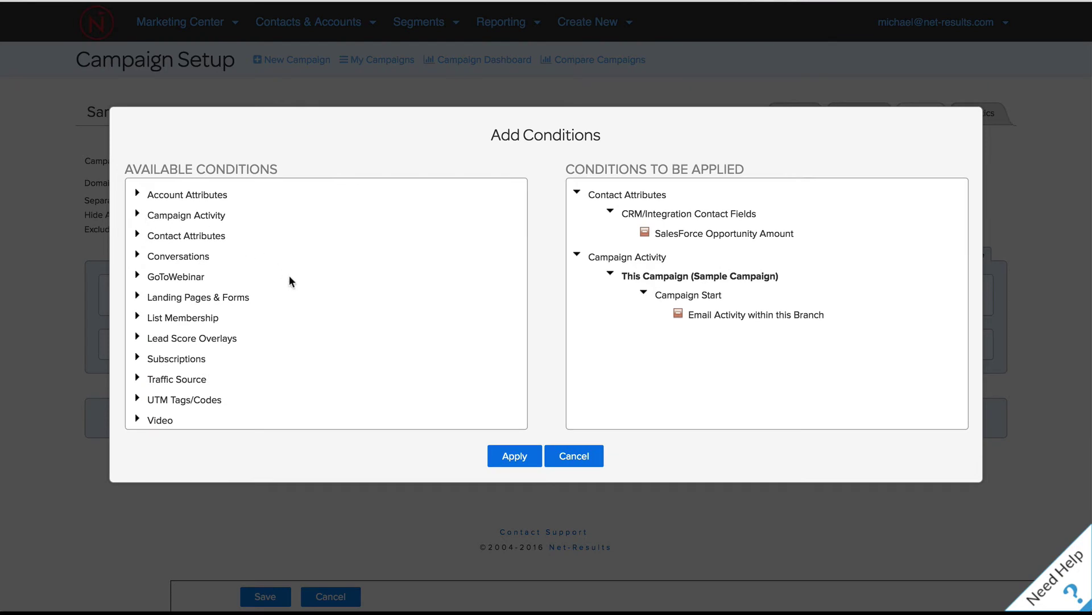
scroll(290, 274, "down", 2)
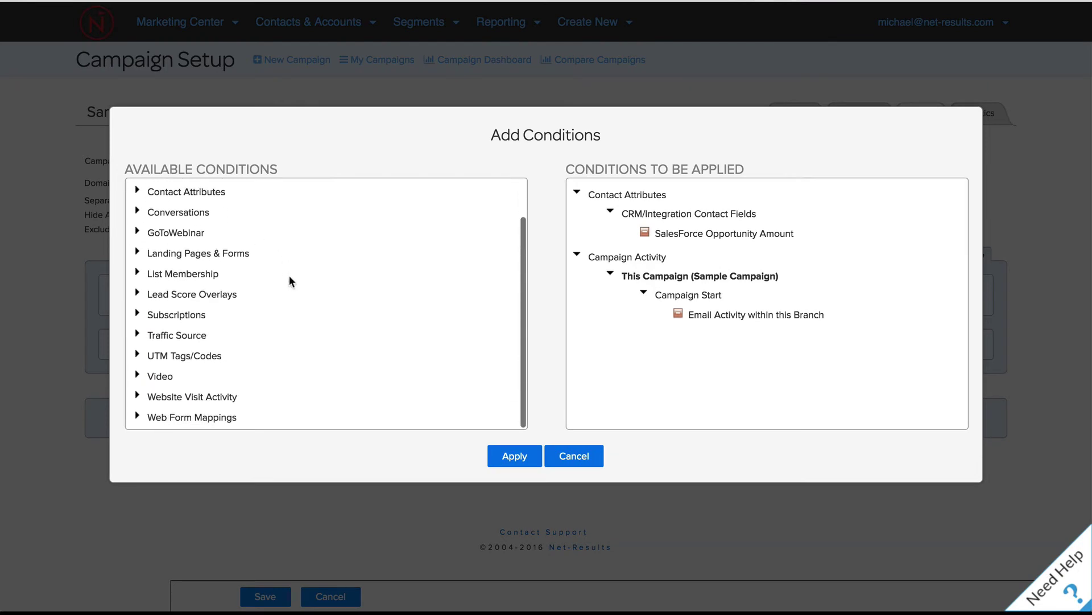
left_click(220, 398)
scroll(379, 353, "down", 4)
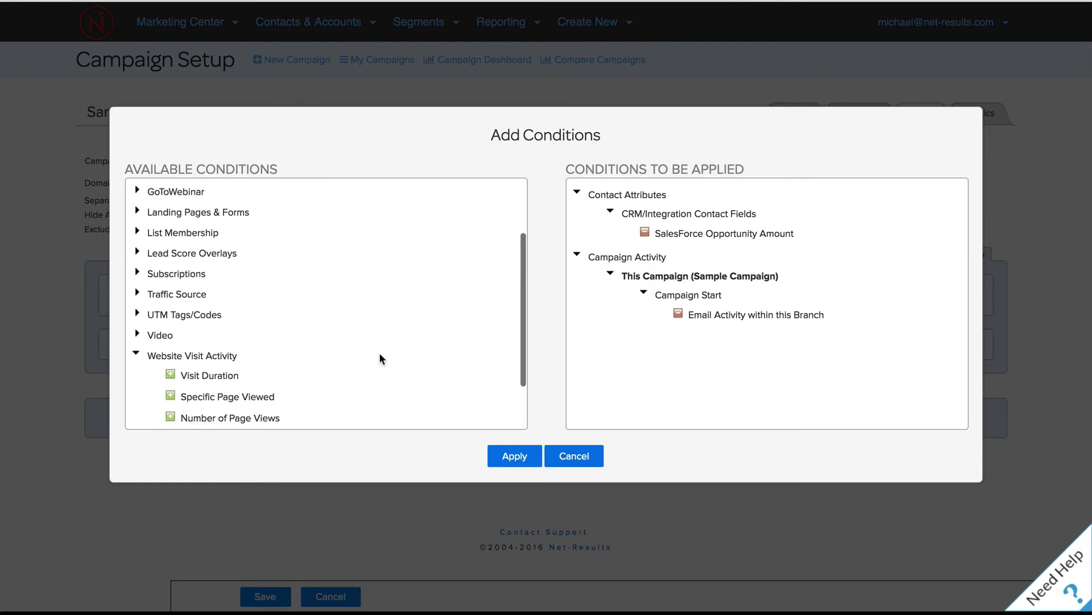
left_click(270, 373)
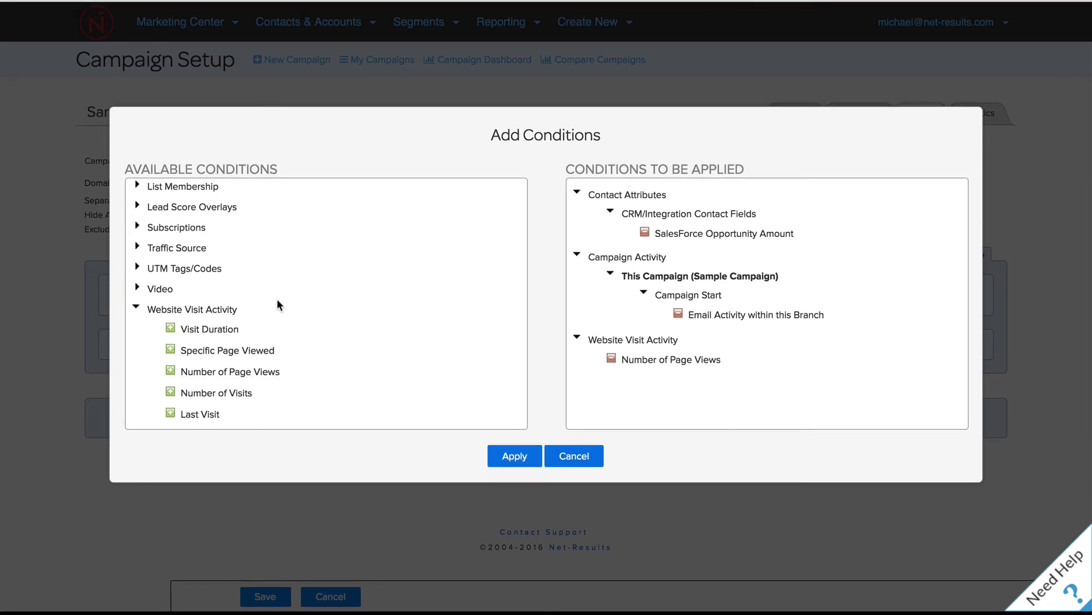
Step: Add the Net-Results form condition "Lead Forms: Trial Request" and apply the chosen conditions to the branch
scroll(276, 299, "up", 3)
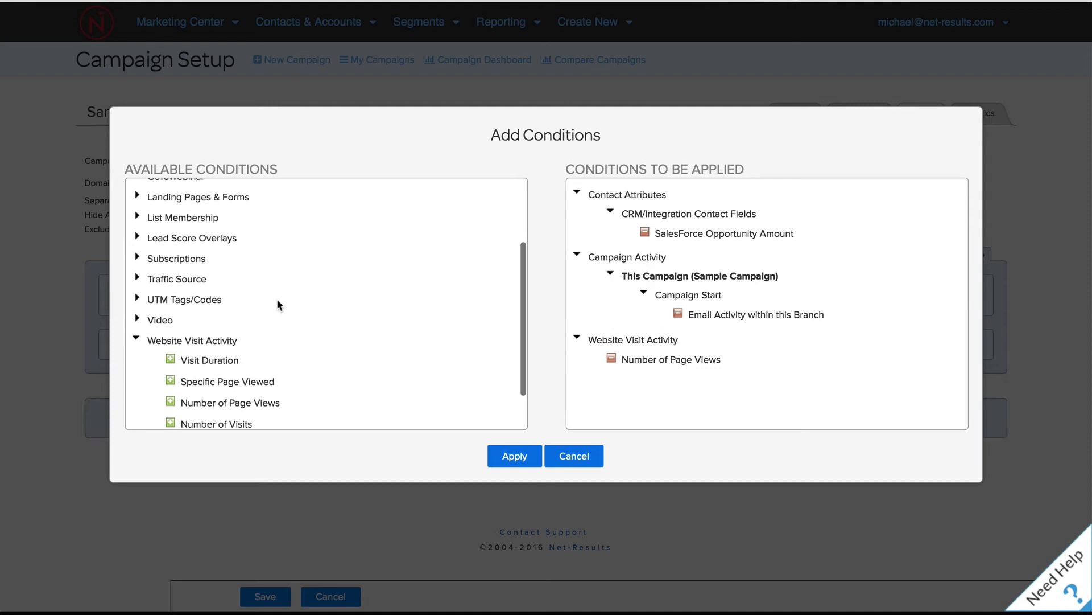
left_click(239, 246)
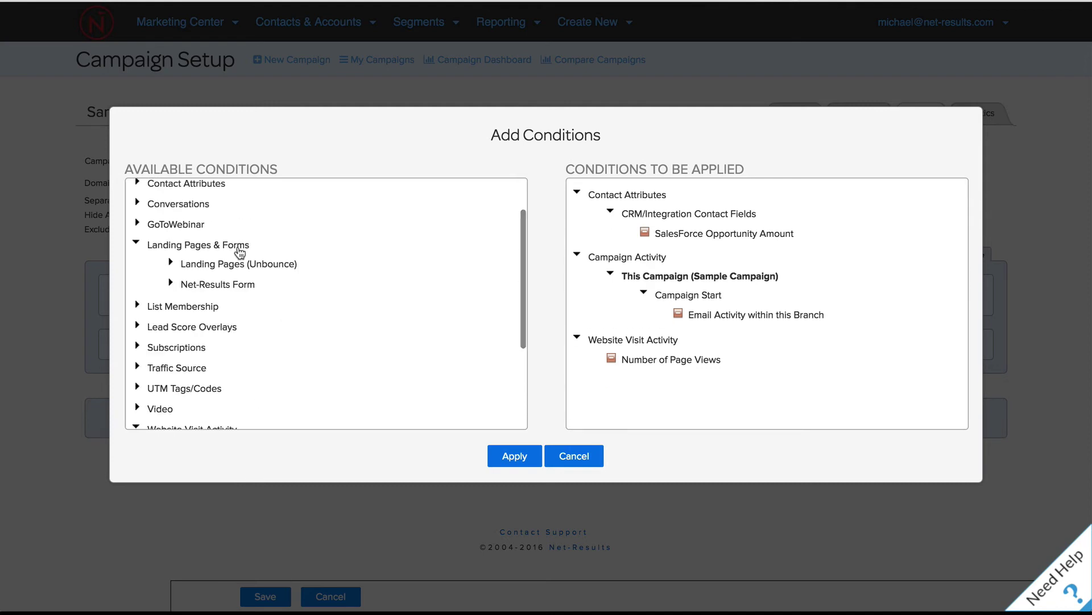
left_click(249, 286)
scroll(418, 337, "down", 10)
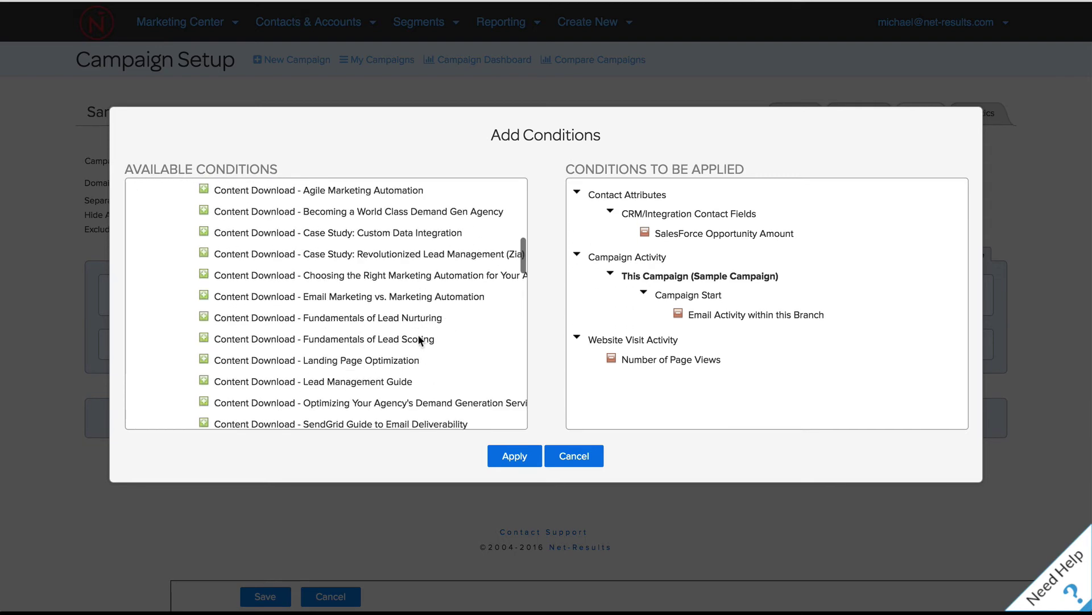
left_click(449, 353)
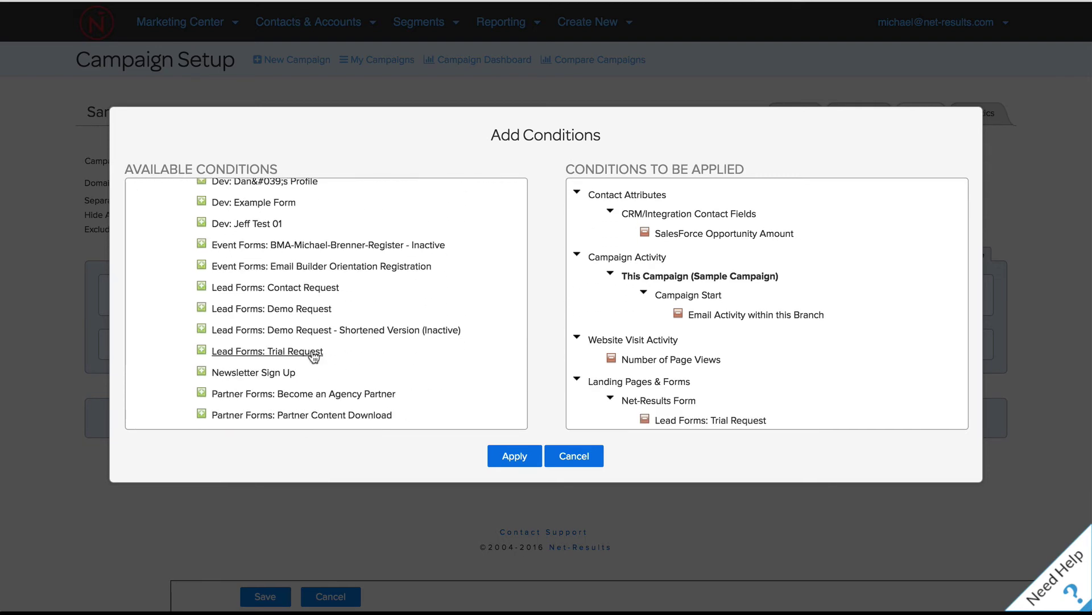
left_click(519, 456)
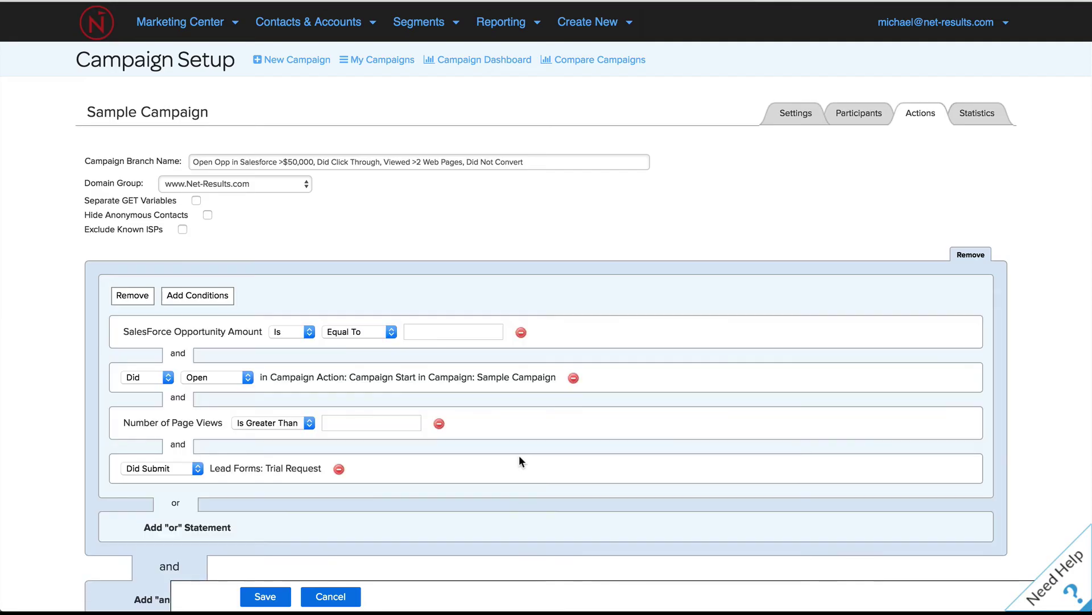
Step: Set the SalesForce Opportunity Amount condition to Is Greater Than 50000
scroll(519, 461, "down", 2)
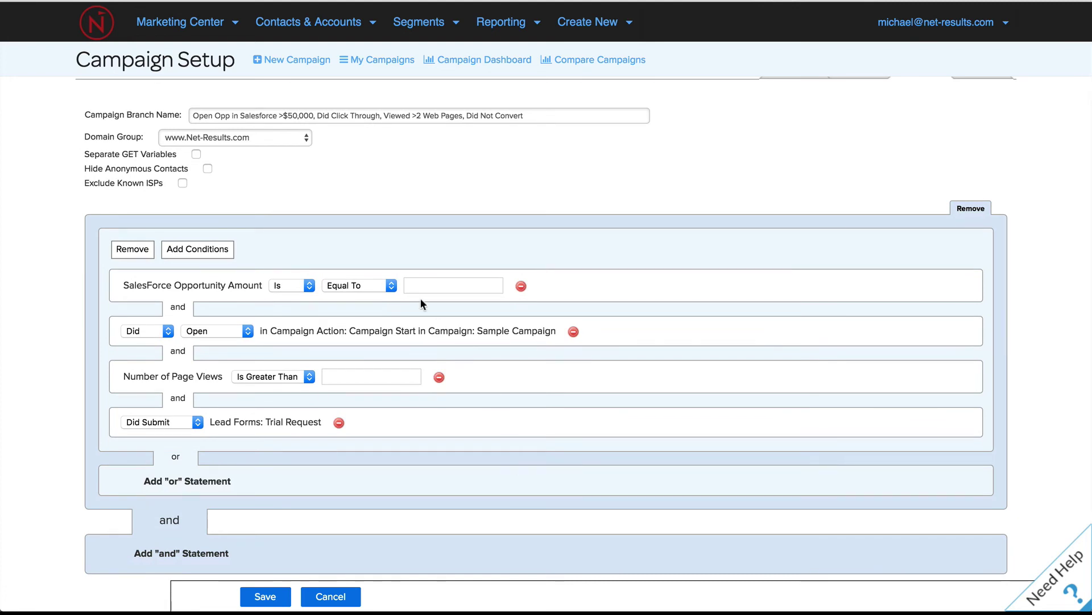
left_click(310, 285)
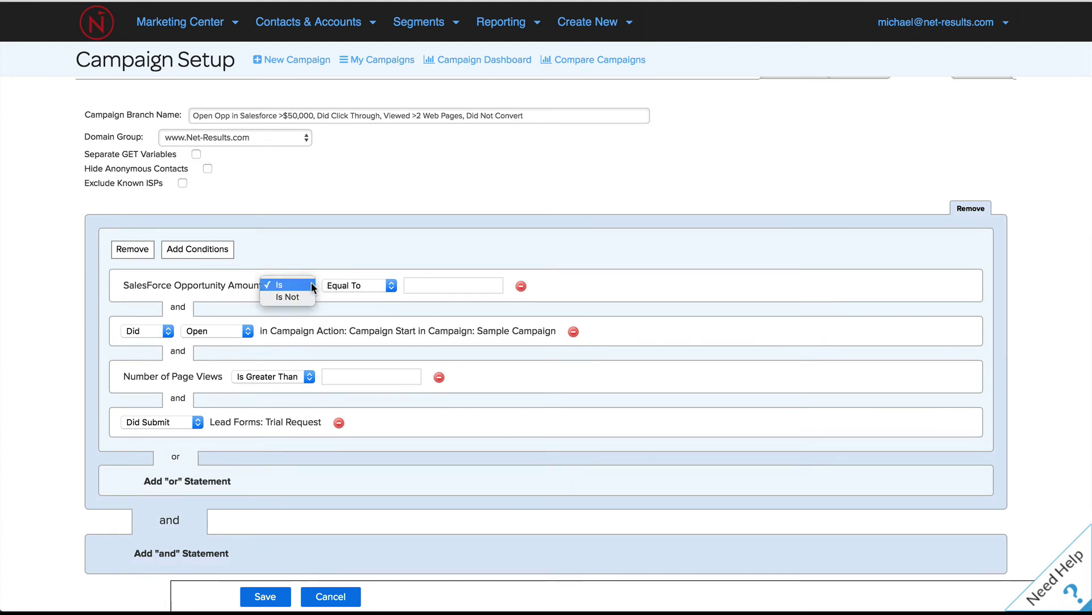
left_click(389, 284)
left_click(389, 285)
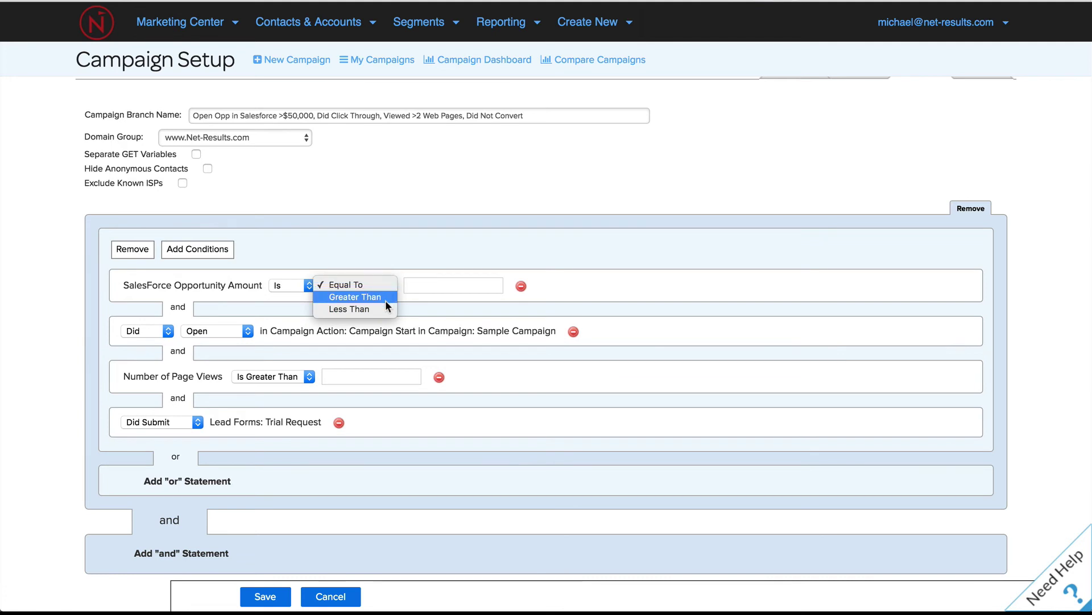
left_click(386, 302)
left_click(438, 287)
type("50000")
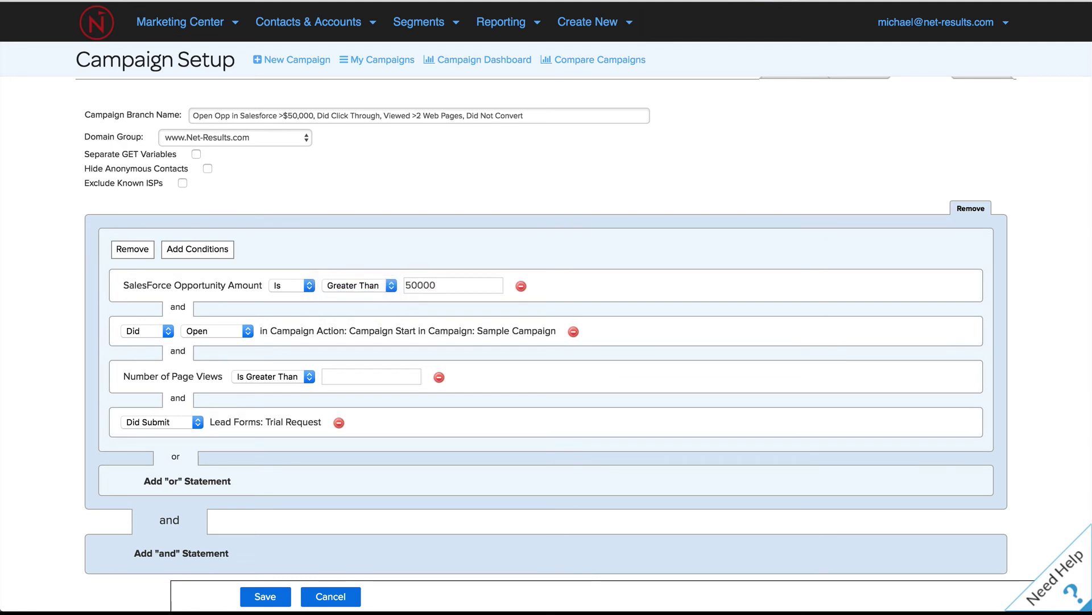
Step: Set the Campaign Start email activity condition to Did Click
left_click(249, 331)
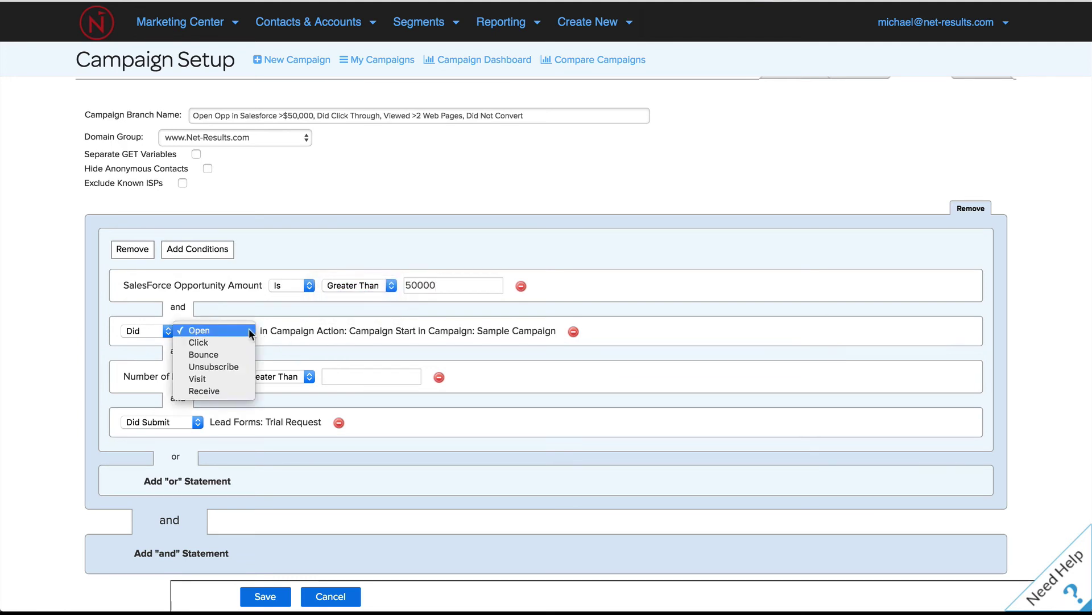
left_click(247, 339)
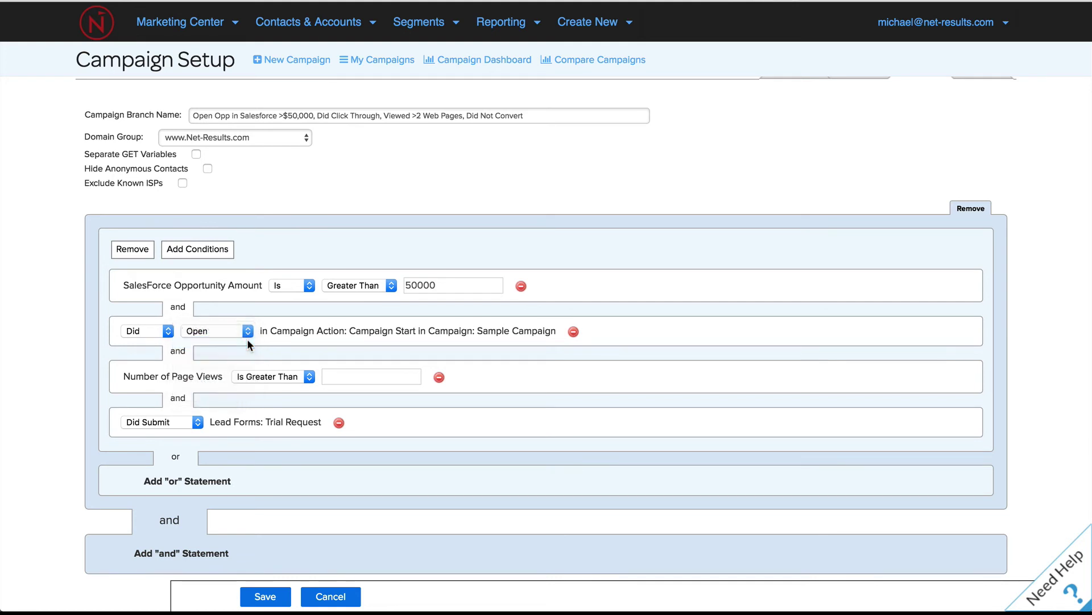
left_click(169, 332)
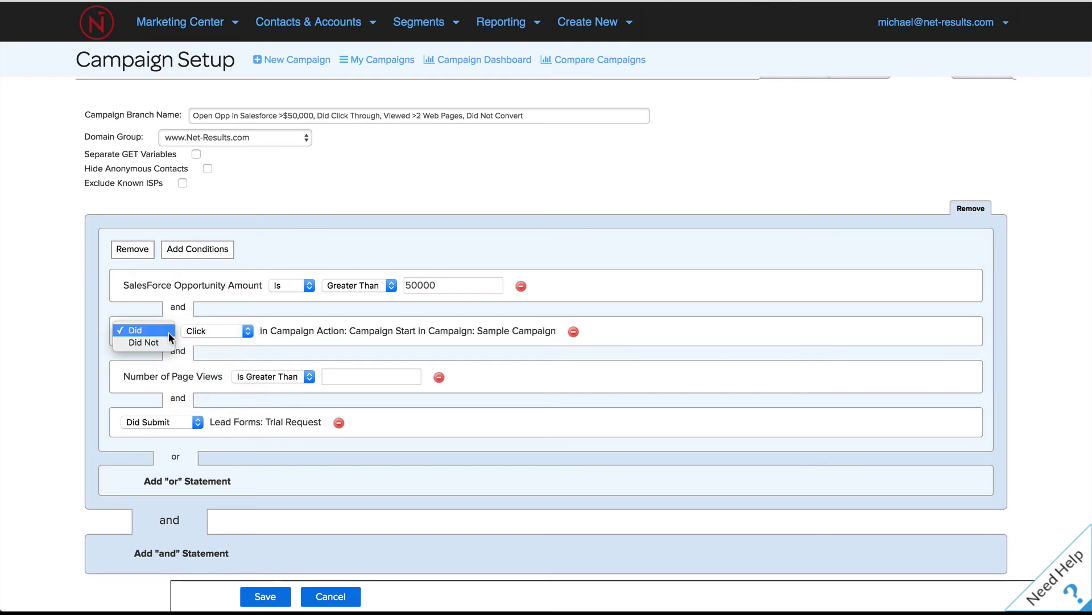
left_click(193, 338)
Step: Require more than 2 page views and set the Trial Request form condition to Did Not Submit
left_click(346, 375)
type("2")
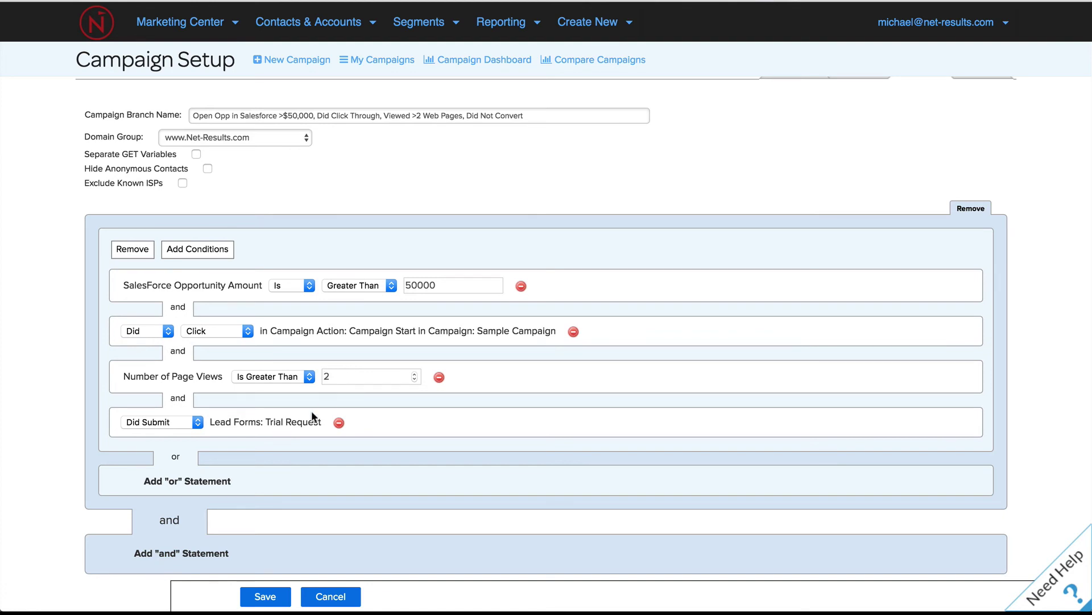
left_click(196, 424)
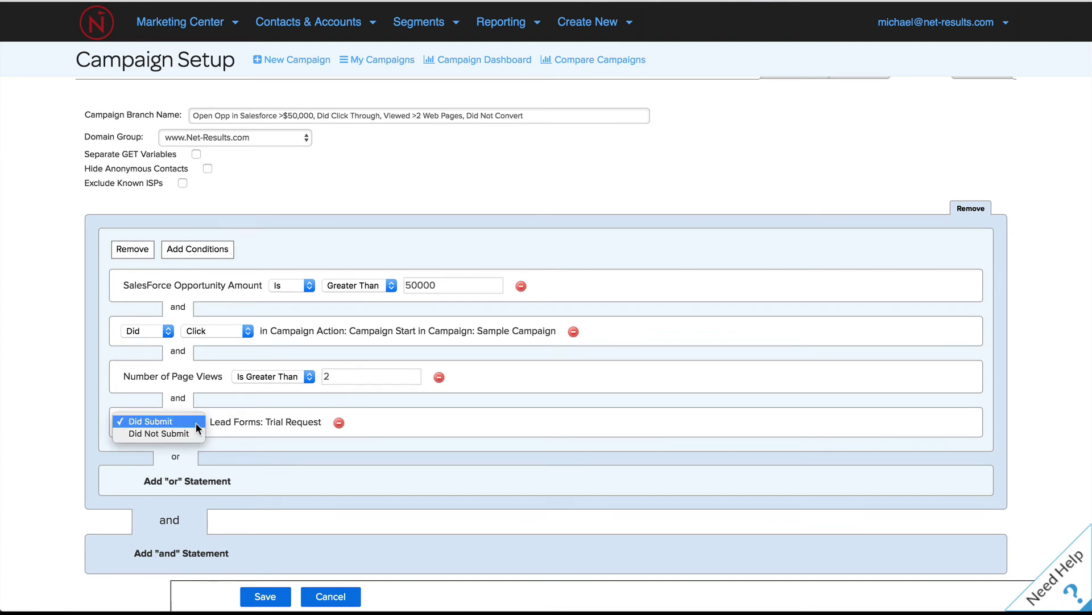
left_click(195, 433)
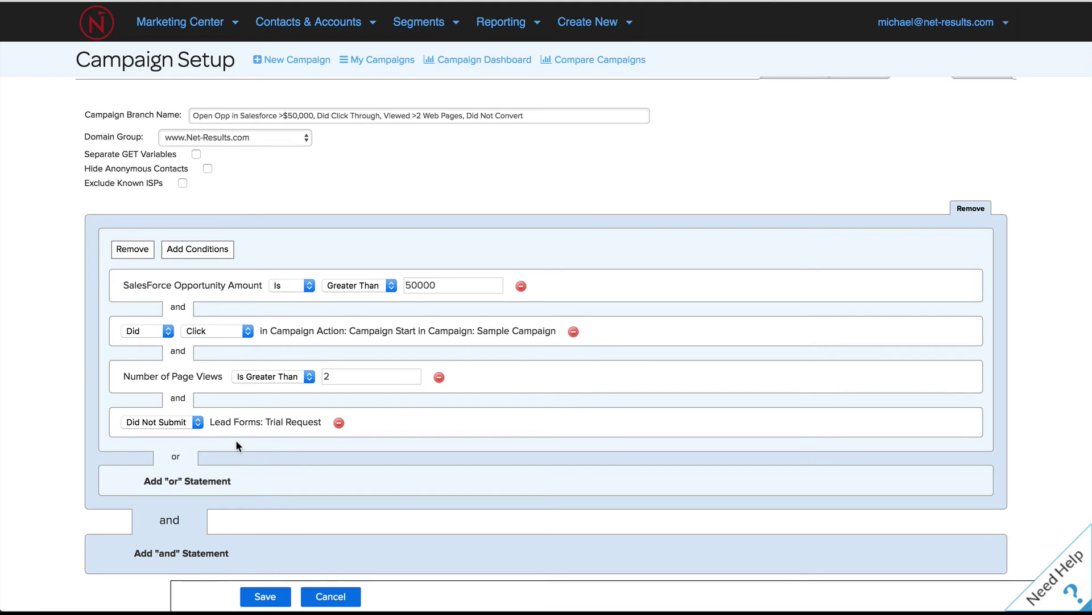
Step: Set the timeframe for meeting all conditions to 2 days of the previous action and save the branch
scroll(236, 442, "down", 3)
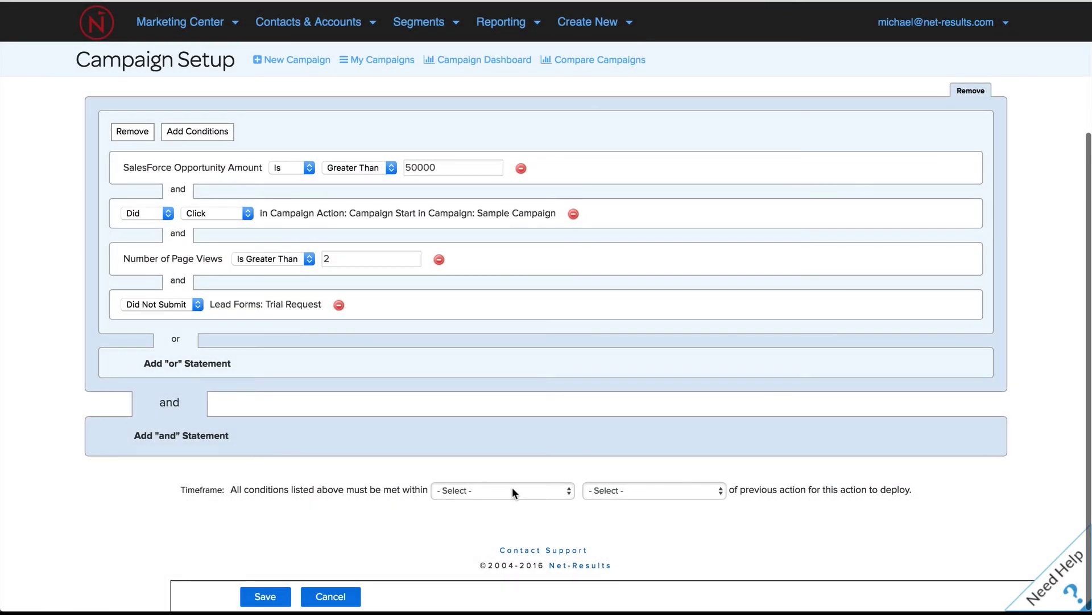
left_click(512, 486)
left_click(511, 515)
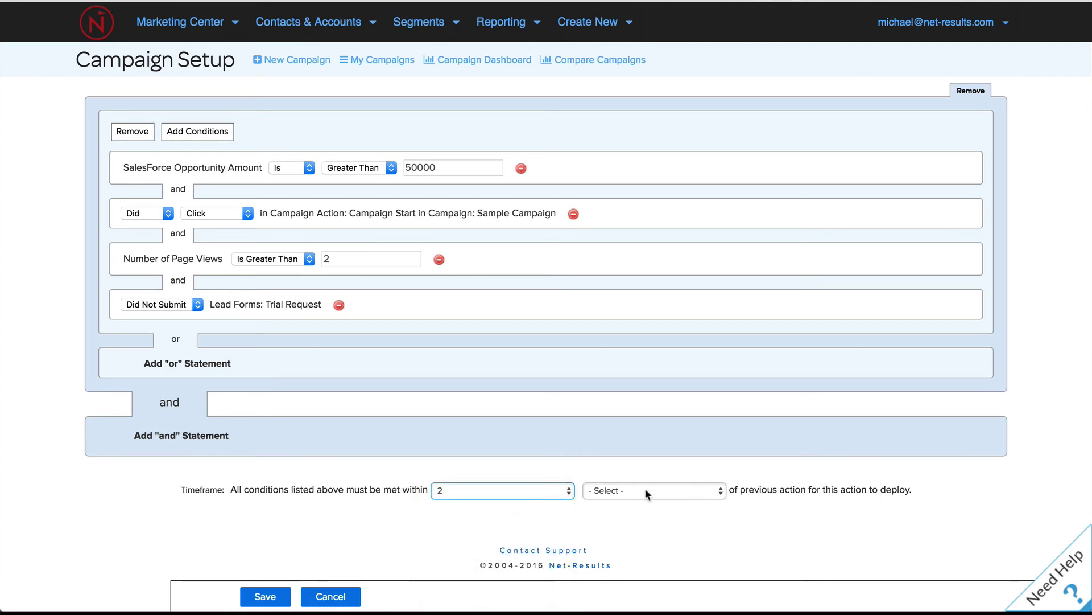
left_click(674, 492)
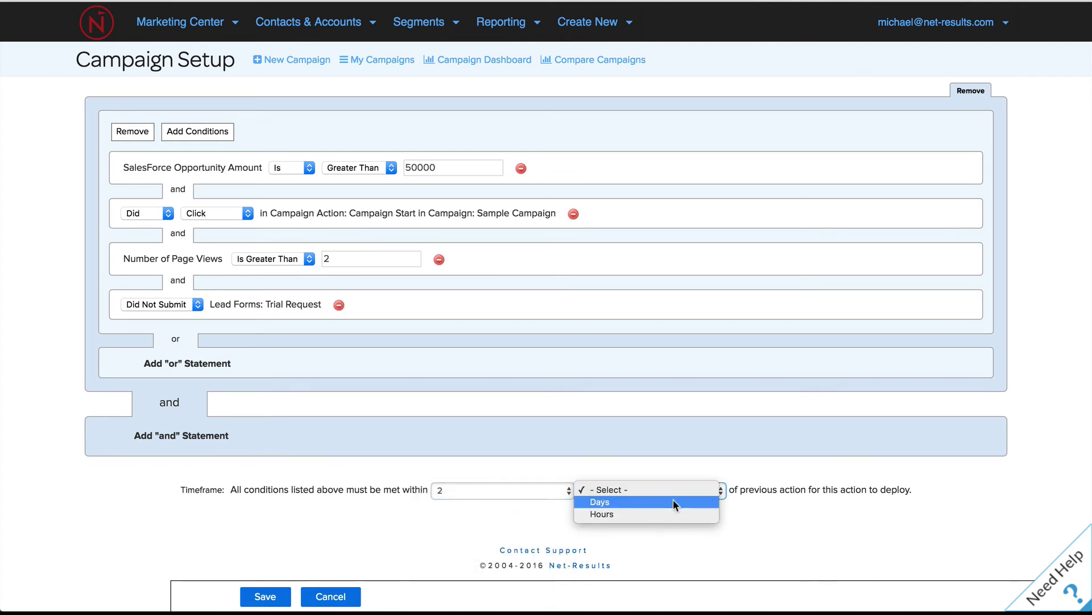
left_click(673, 500)
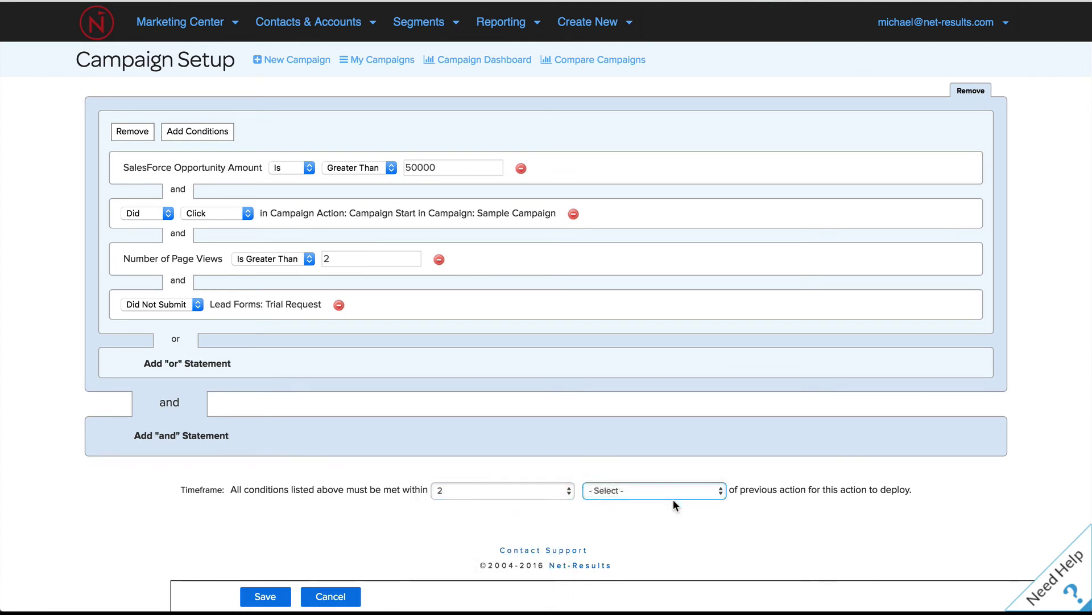
left_click(268, 595)
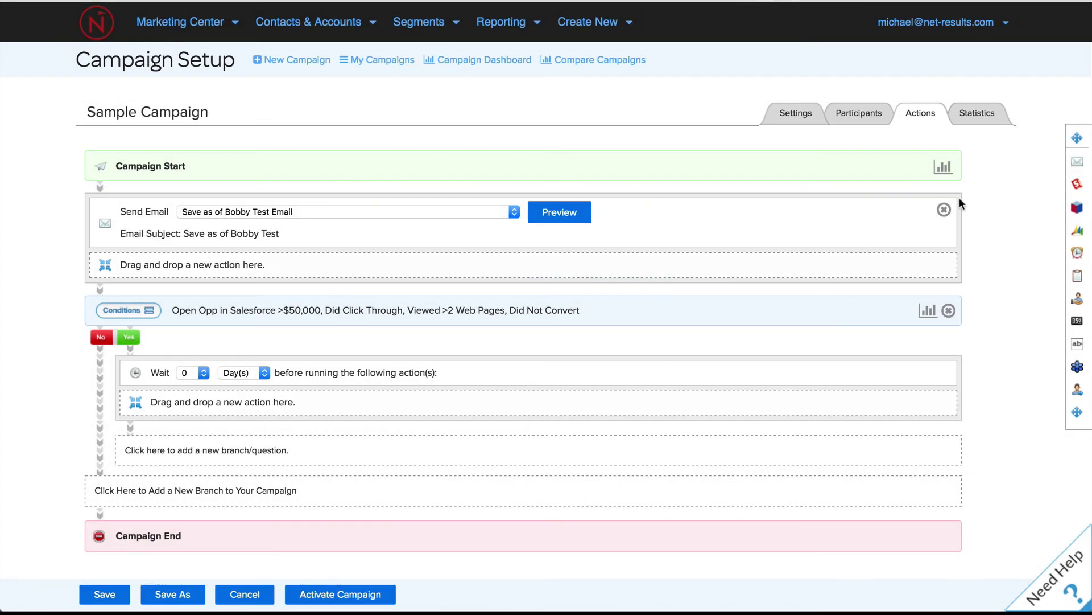
Step: Add Send Email, Modify List Membership, Adjust Lead Score and Sync With SalesForce actions, in that order, to the condition's Yes branch
mouse_move(1068, 168)
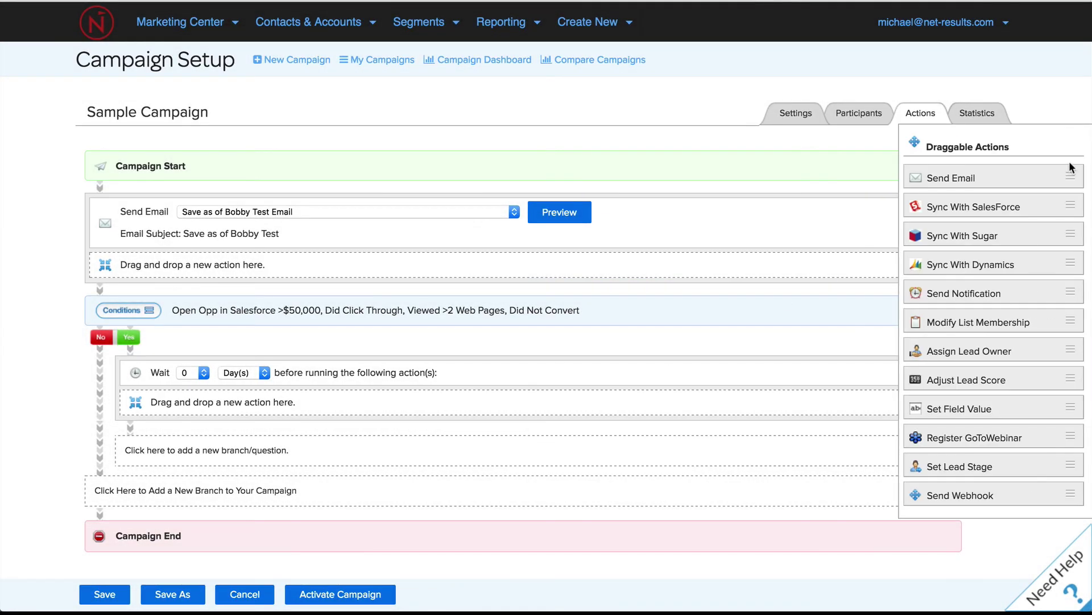
left_click_drag(1063, 173, 569, 398)
mouse_move(1058, 265)
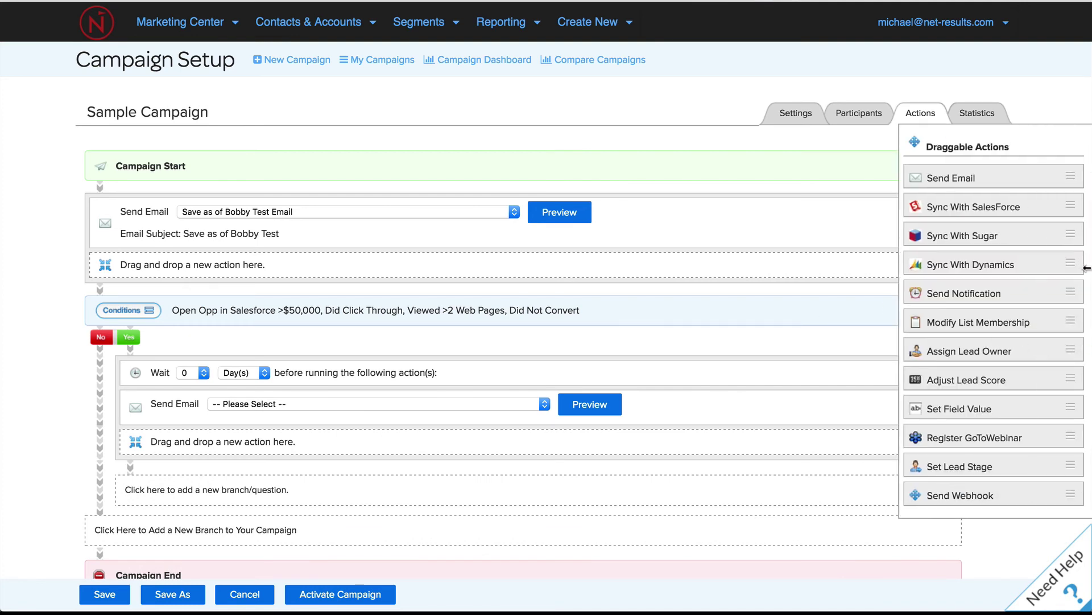
left_click_drag(1019, 317, 550, 442)
mouse_move(1078, 319)
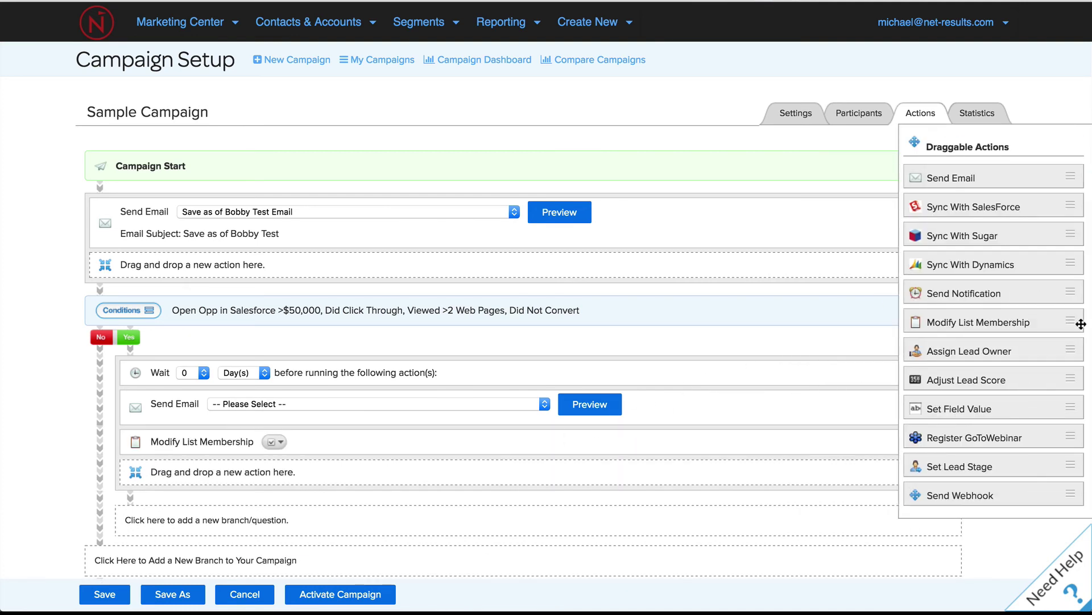
left_click_drag(1025, 377, 461, 470)
scroll(461, 469, "down", 3)
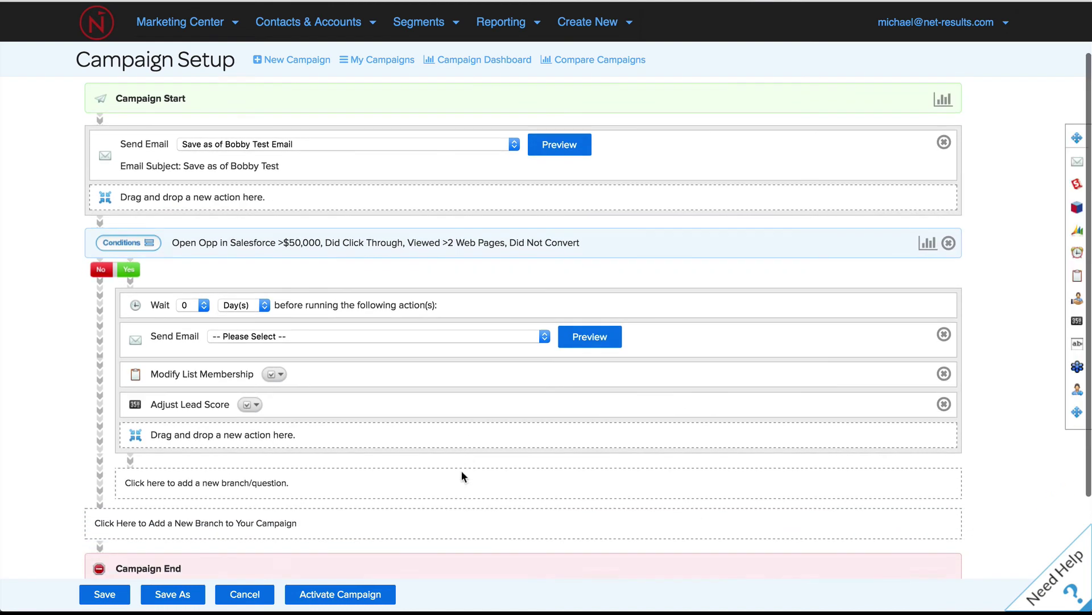
mouse_move(1073, 188)
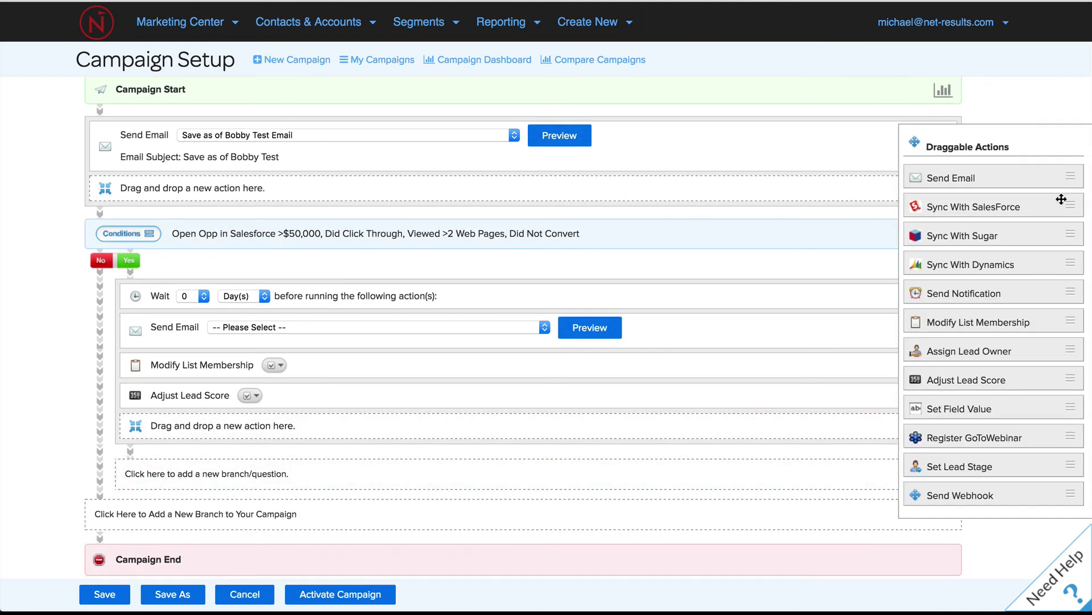
left_click_drag(989, 207, 383, 428)
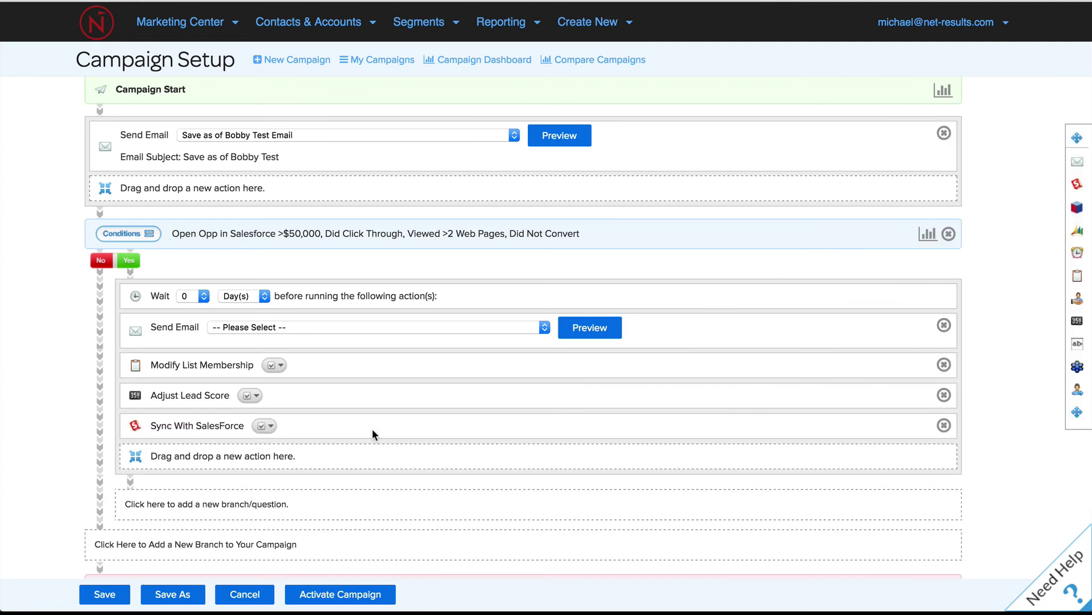
Step: Examine the Sync With SalesForce settings with the Salesforce task scheduling options, discard them, and look over the other available campaign actions
left_click(270, 428)
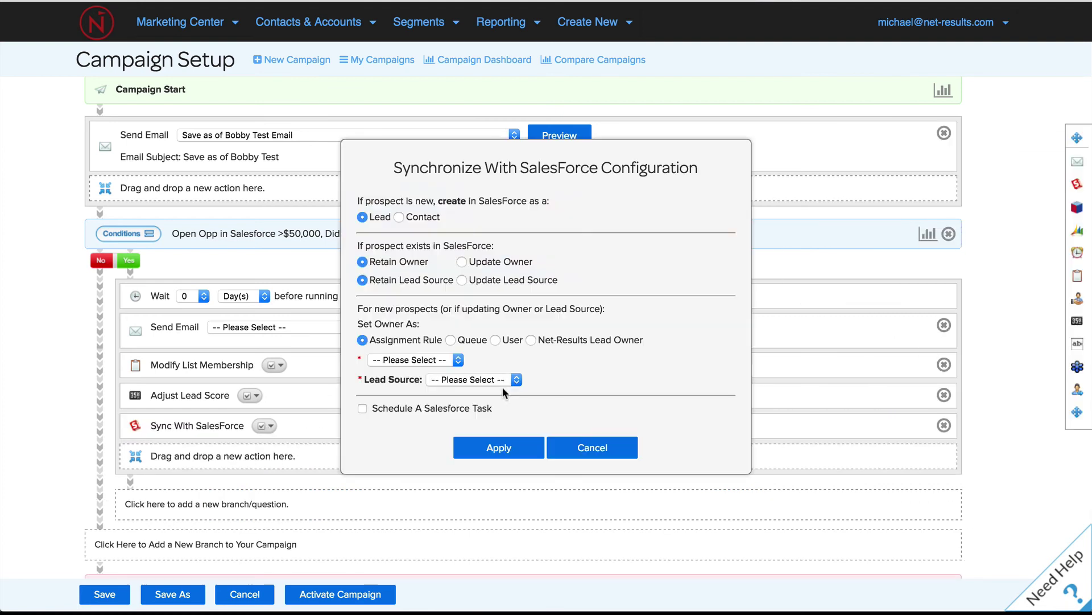
left_click(392, 407)
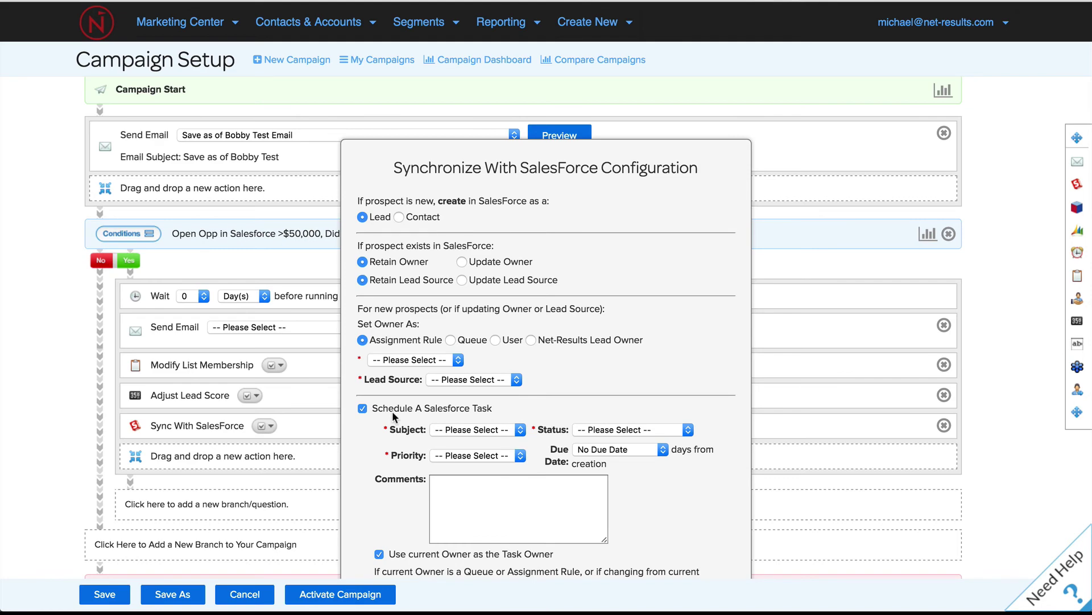
scroll(392, 410, "down", 5)
left_click(566, 497)
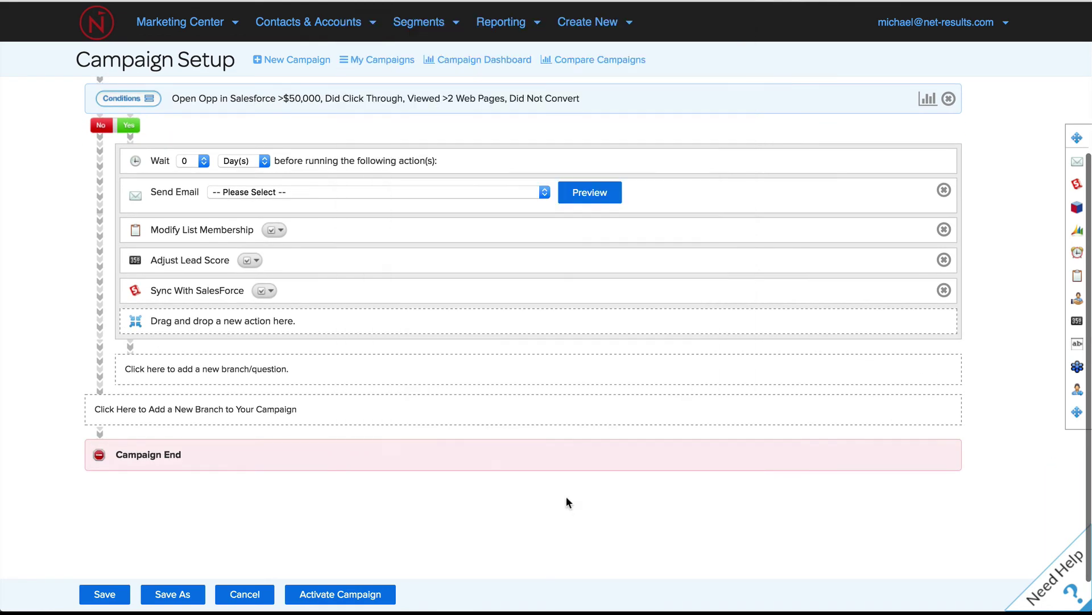
mouse_move(1081, 357)
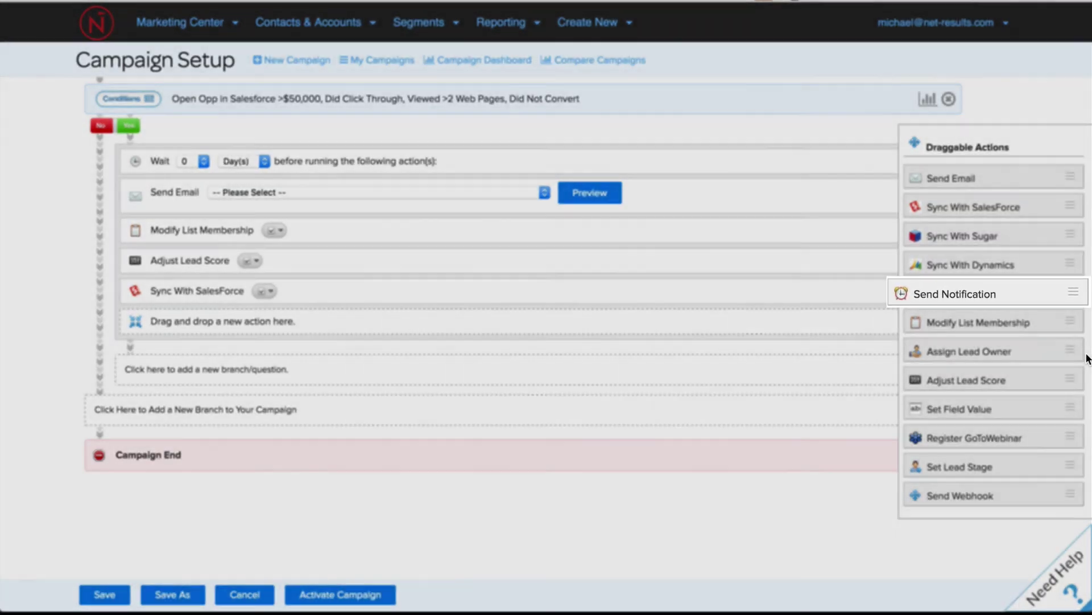
Step: Reopen the branch's conditions and examine the available condition categories, expanding Contact Attributes, without adding any condition
scroll(809, 474, "up", 3)
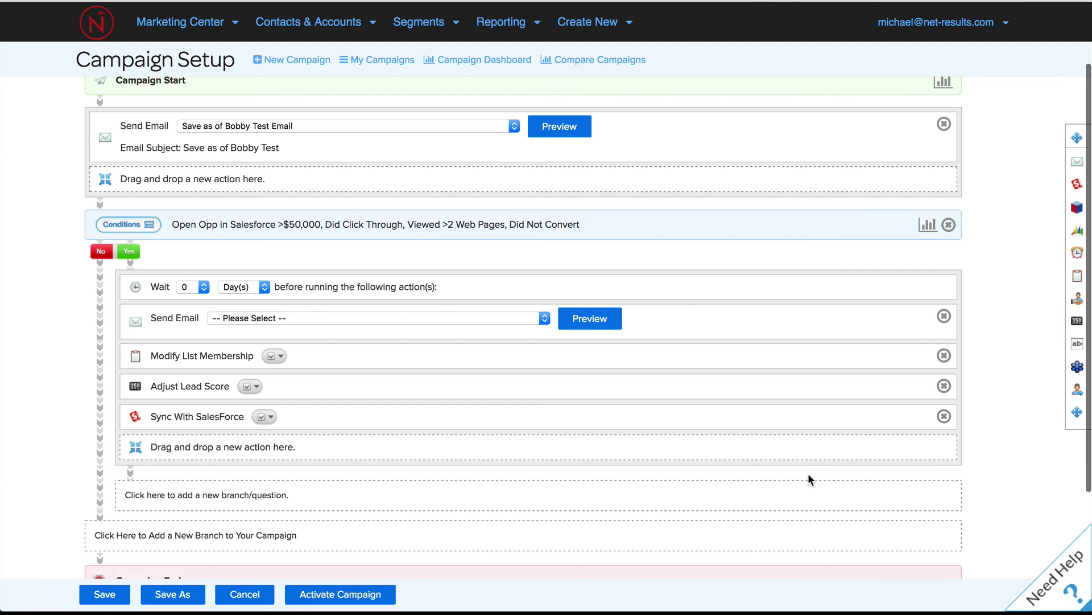
left_click(148, 226)
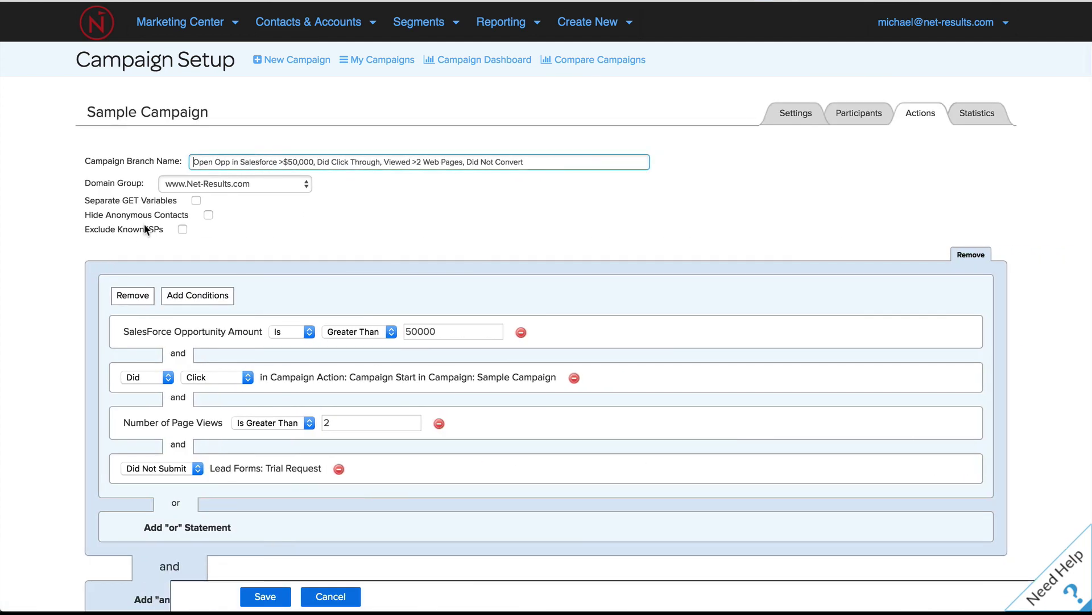
left_click(221, 295)
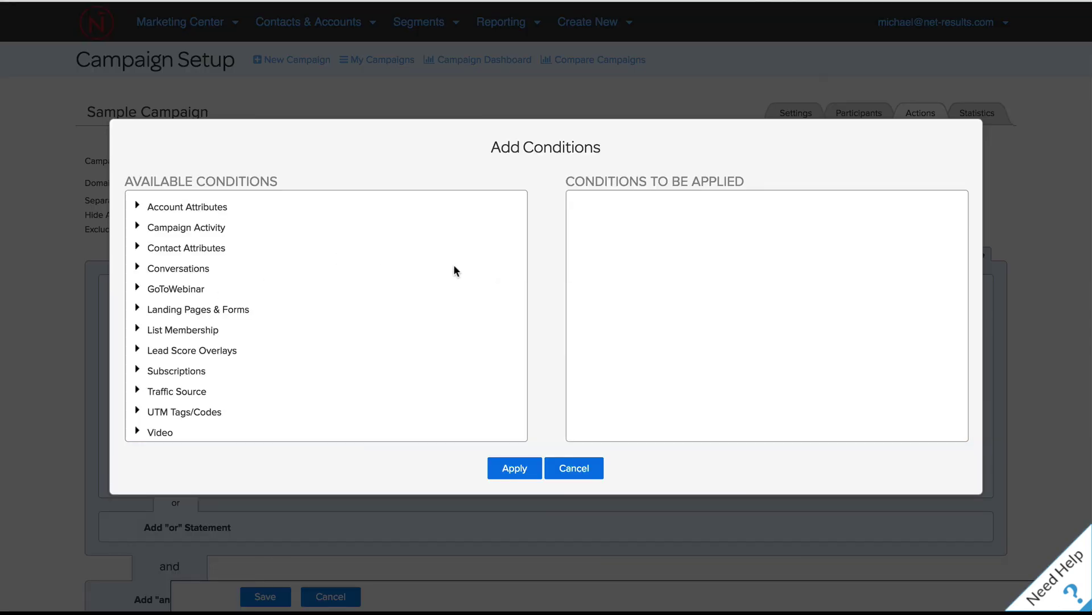
left_click(204, 251)
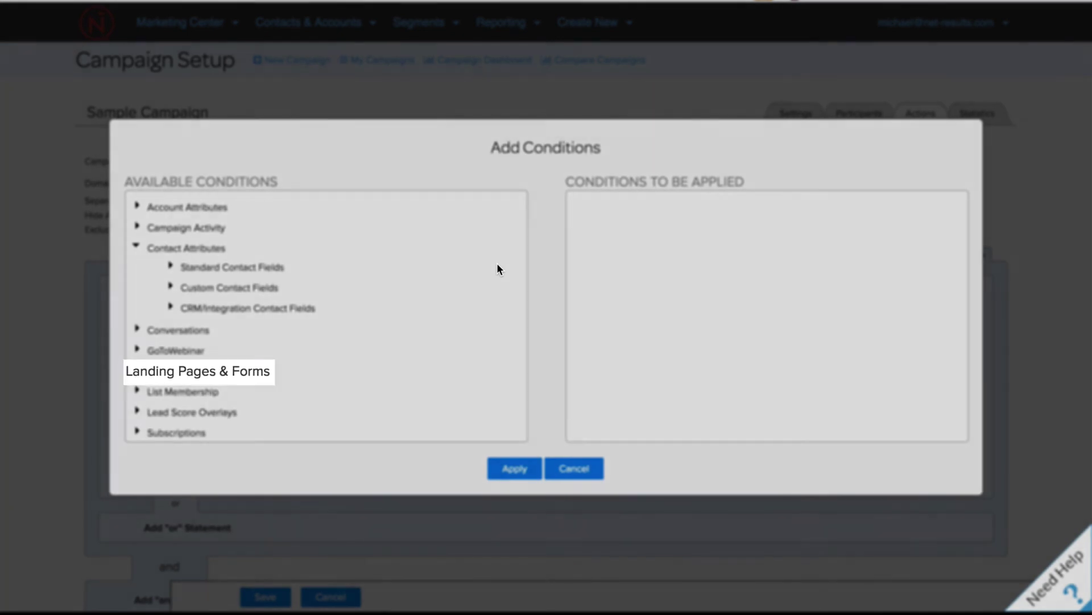
scroll(497, 263, "down", 3)
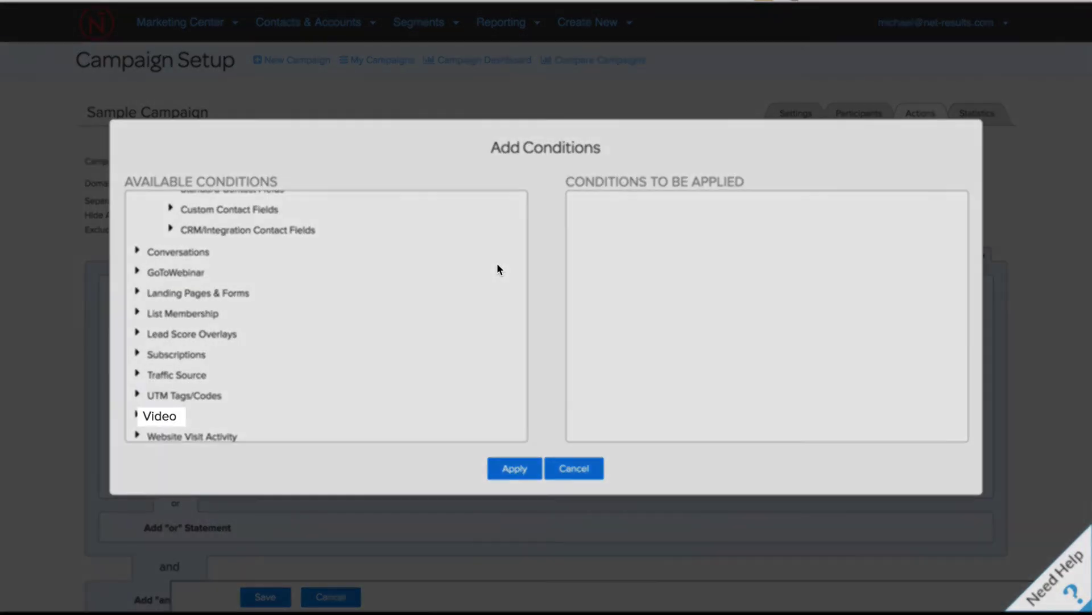
scroll(498, 265, "down", 3)
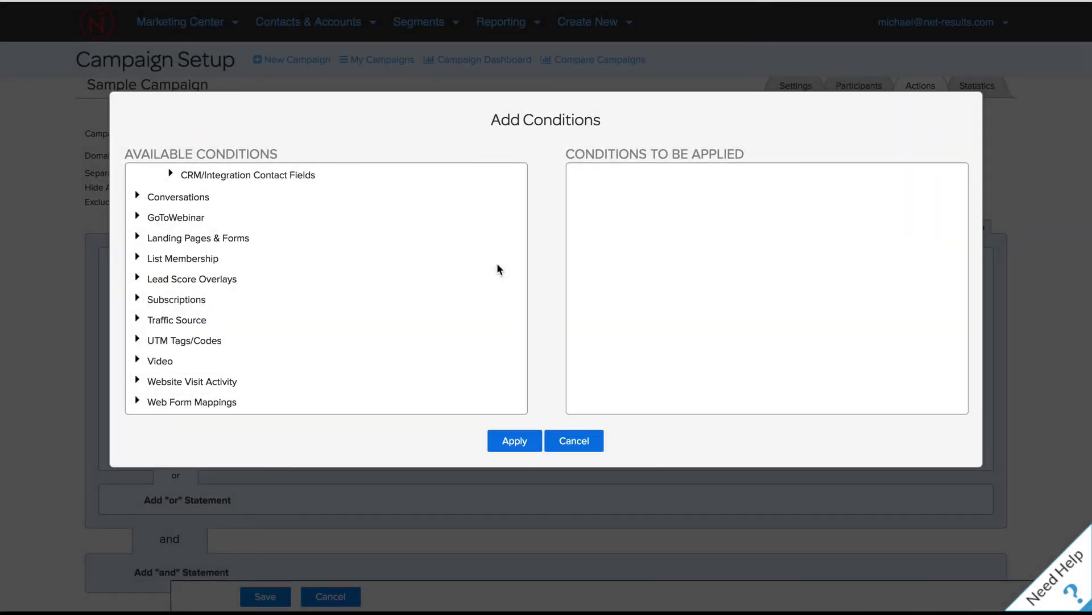
left_click(565, 441)
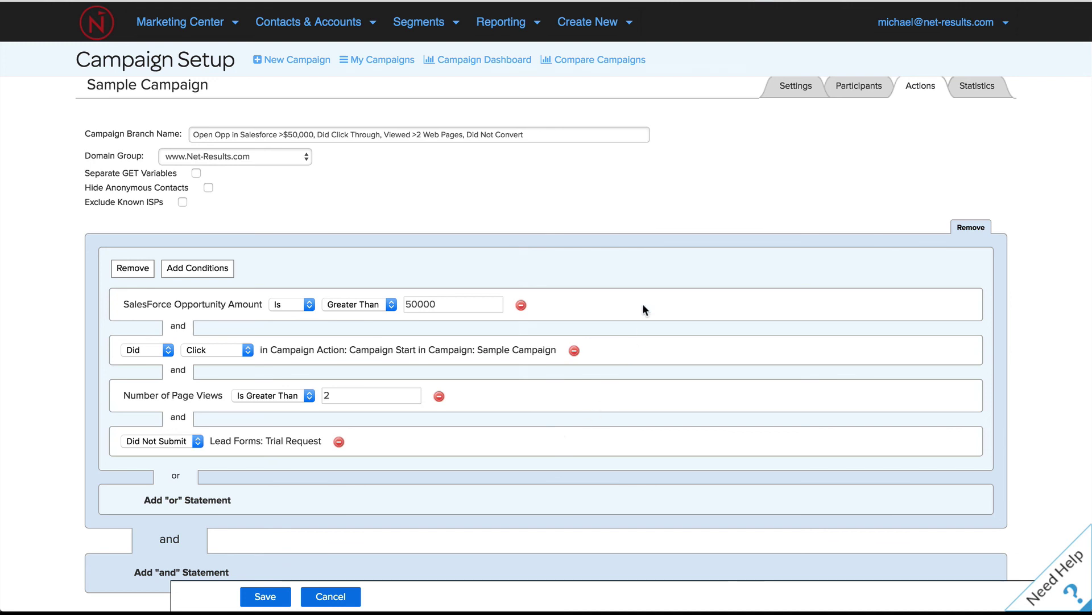
Step: Bring up the Reporting options to reach the dashboards
left_click(535, 26)
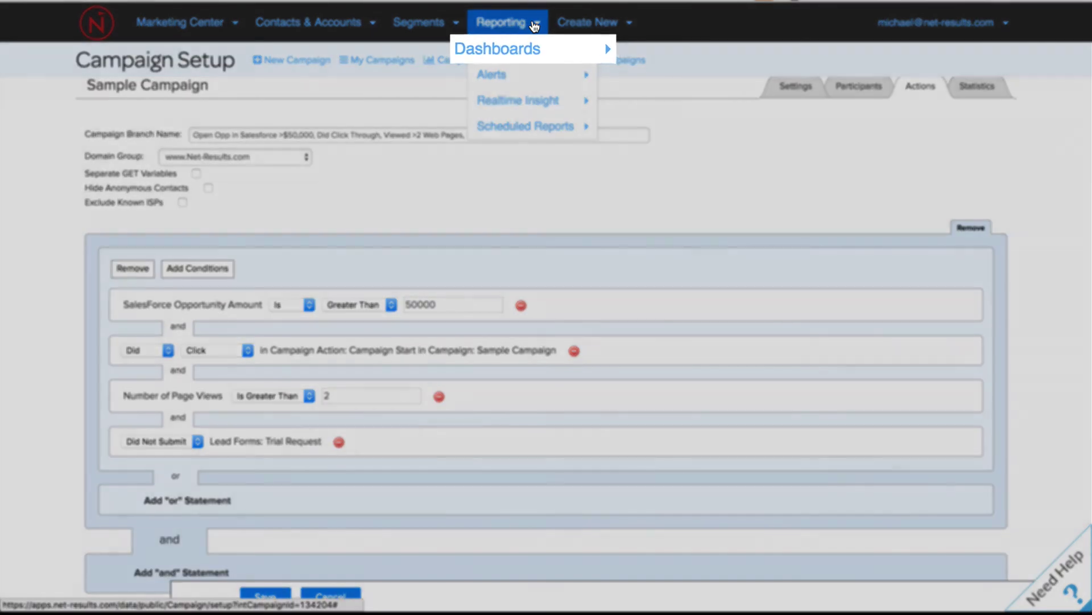